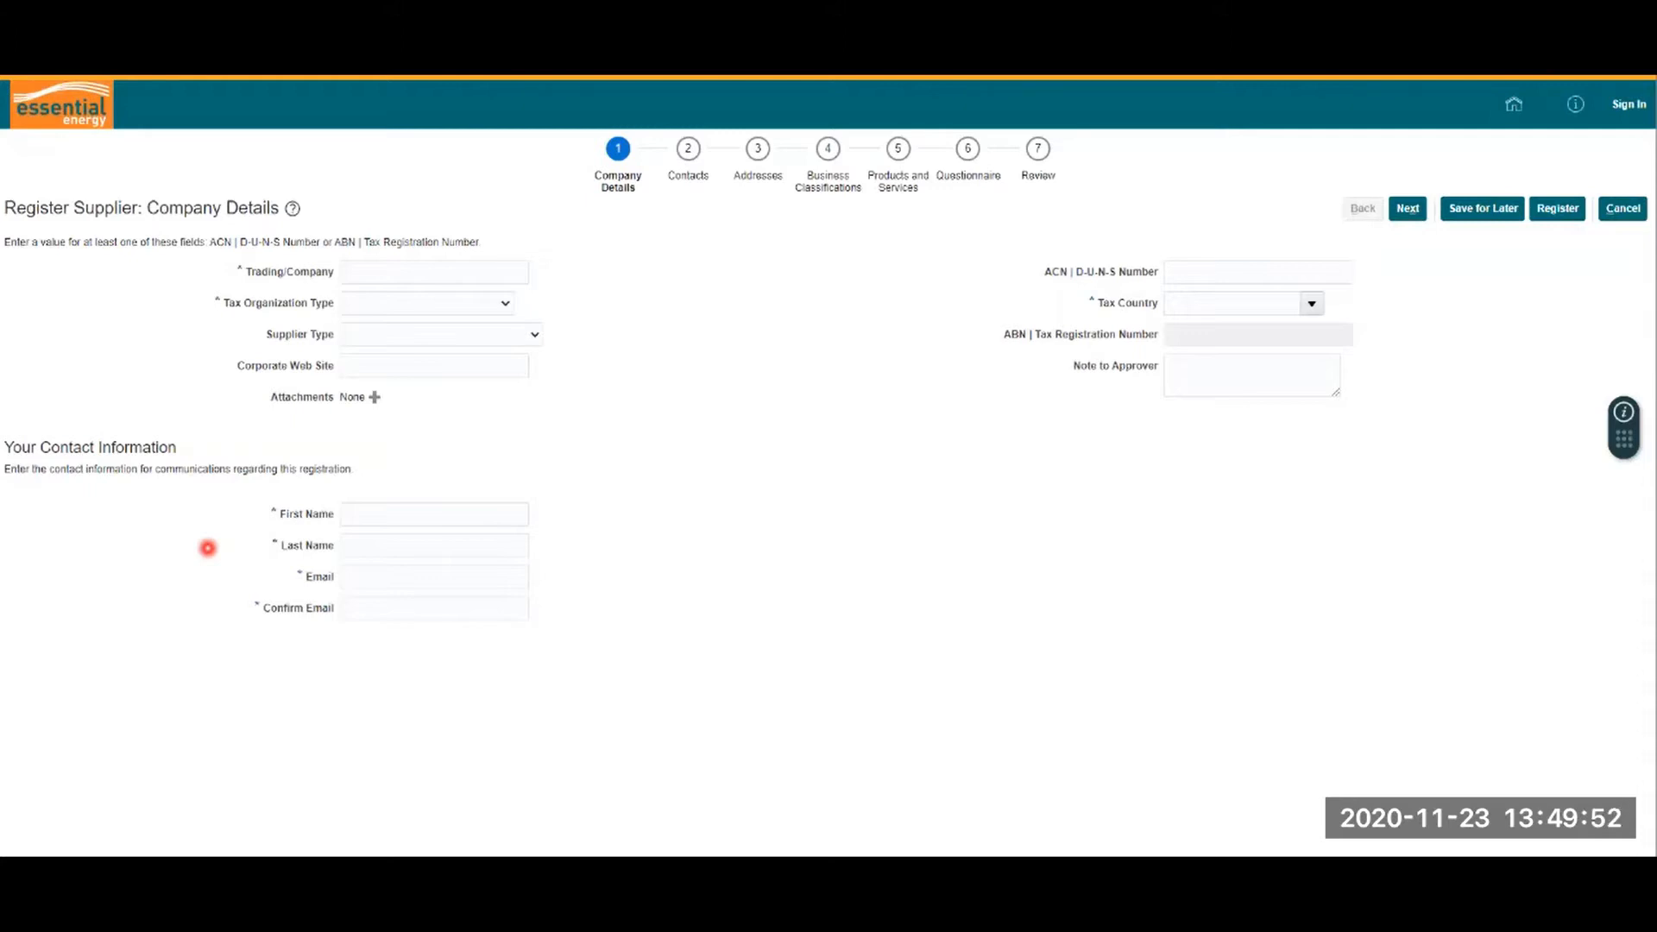
# Step: Enter 'Sullivans Services Pty Ltd' as trading name, with Company/Corporation tax type and Supplier type
pyautogui.click(518, 272)
pyautogui.write('Sullivans ')
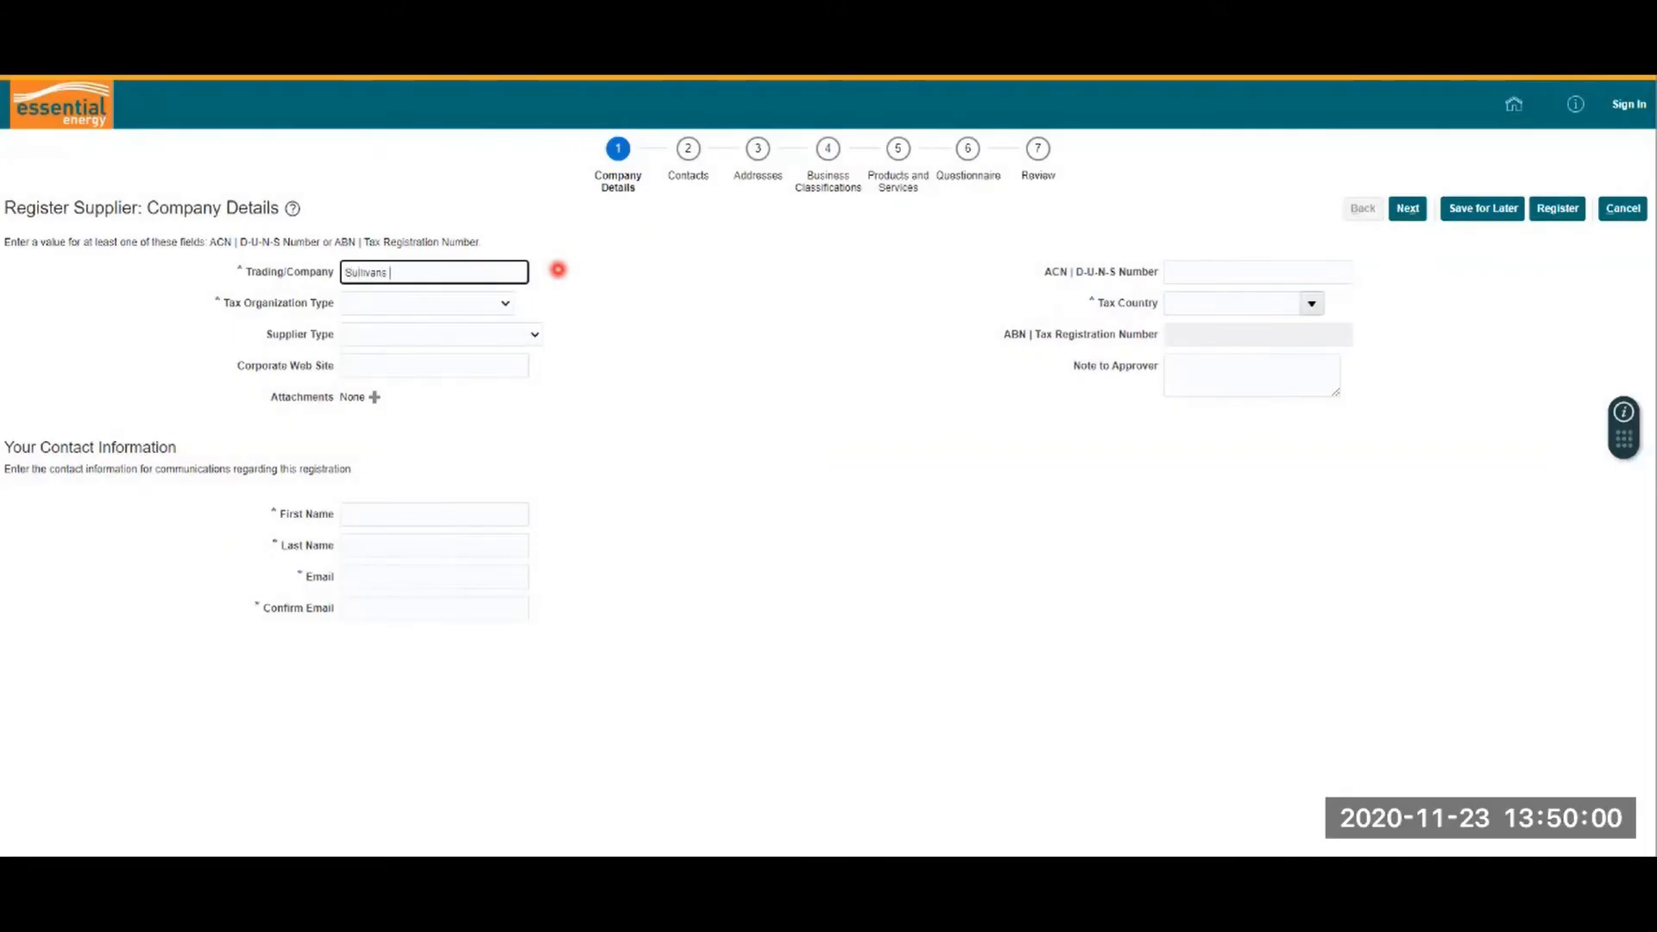
pyautogui.write('Services Pty Ltd')
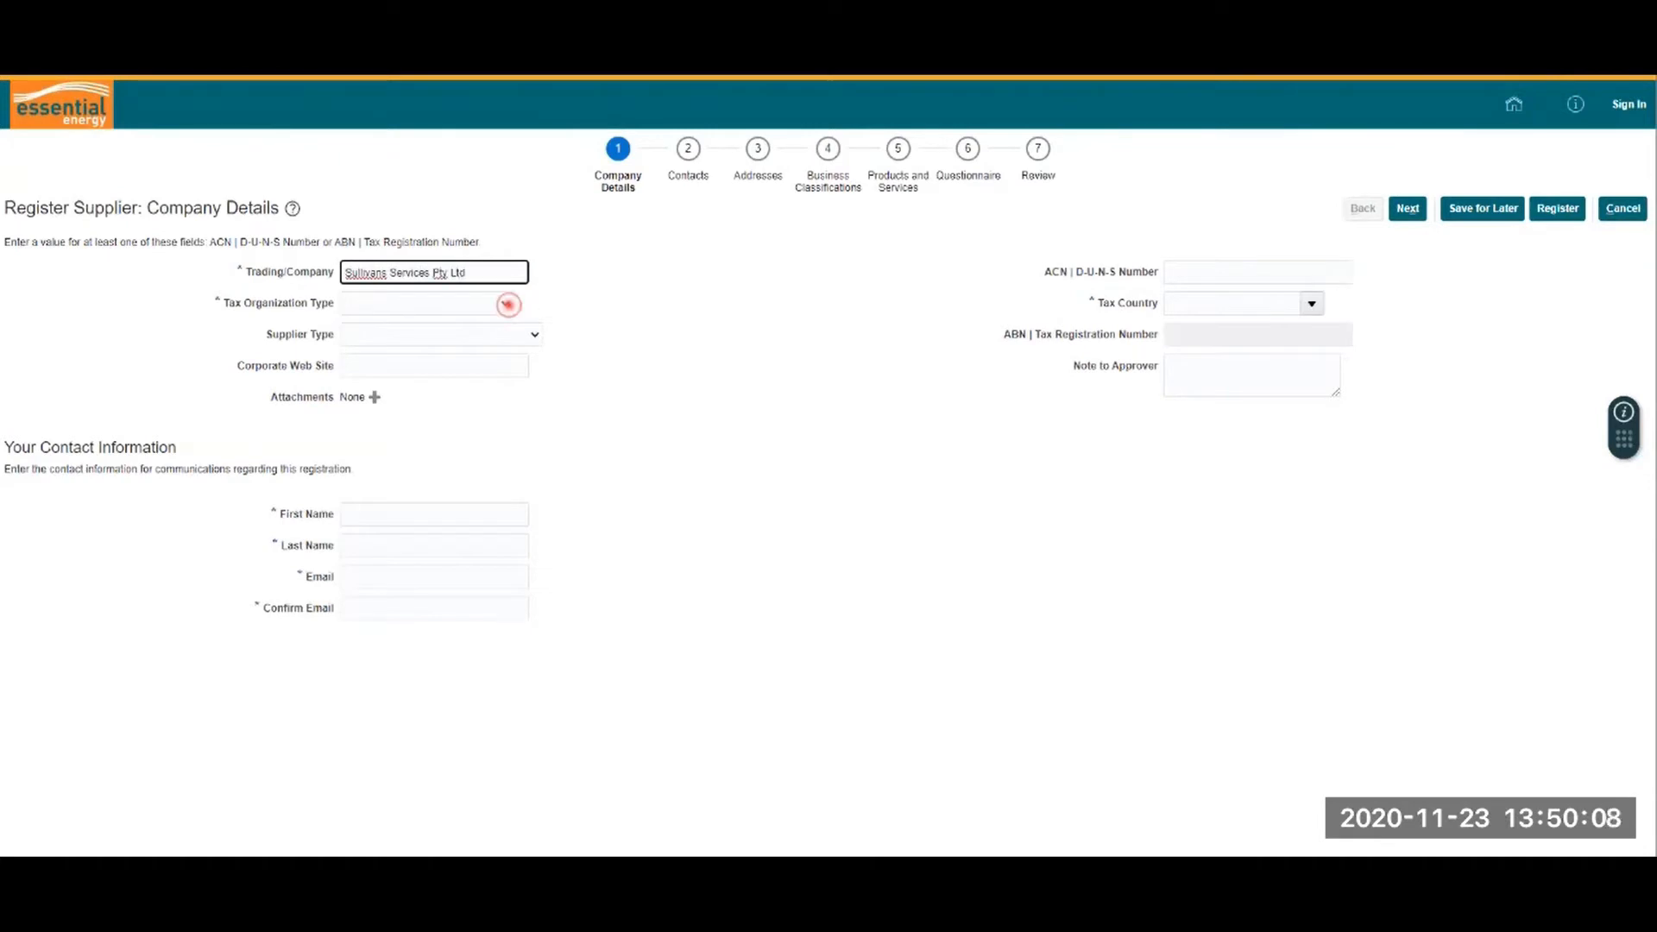
pyautogui.click(507, 304)
pyautogui.click(466, 362)
pyautogui.click(518, 335)
pyautogui.click(469, 382)
# Step: Attach the Certificate of Business Registration file to the company details
pyautogui.click(374, 397)
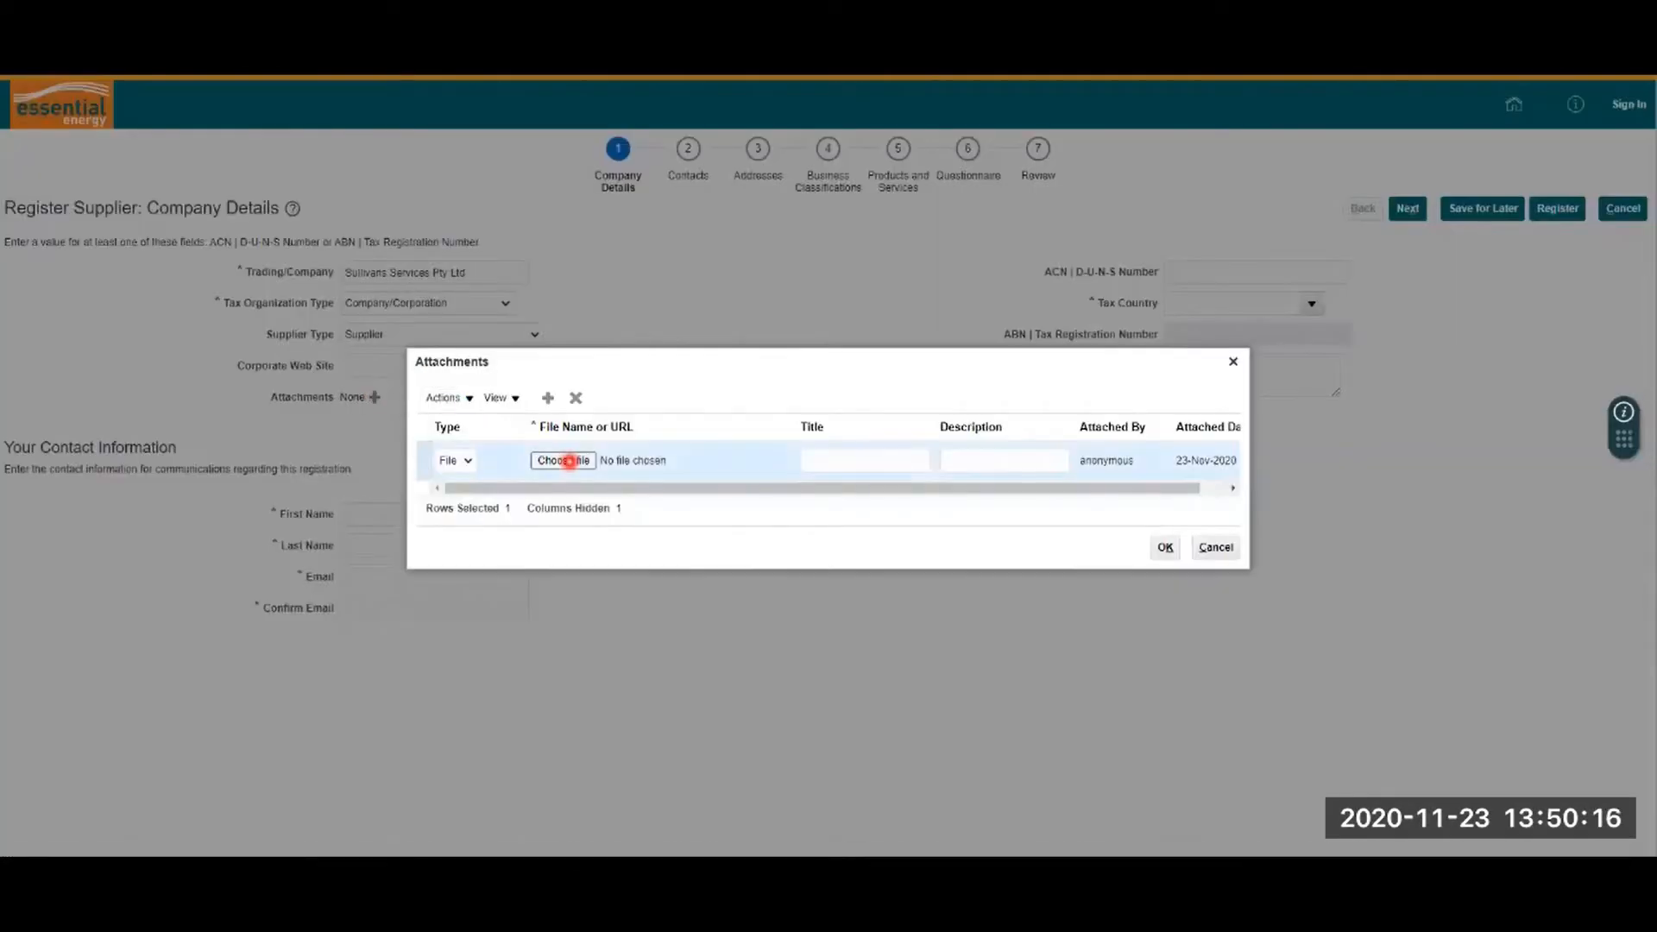
pyautogui.click(570, 461)
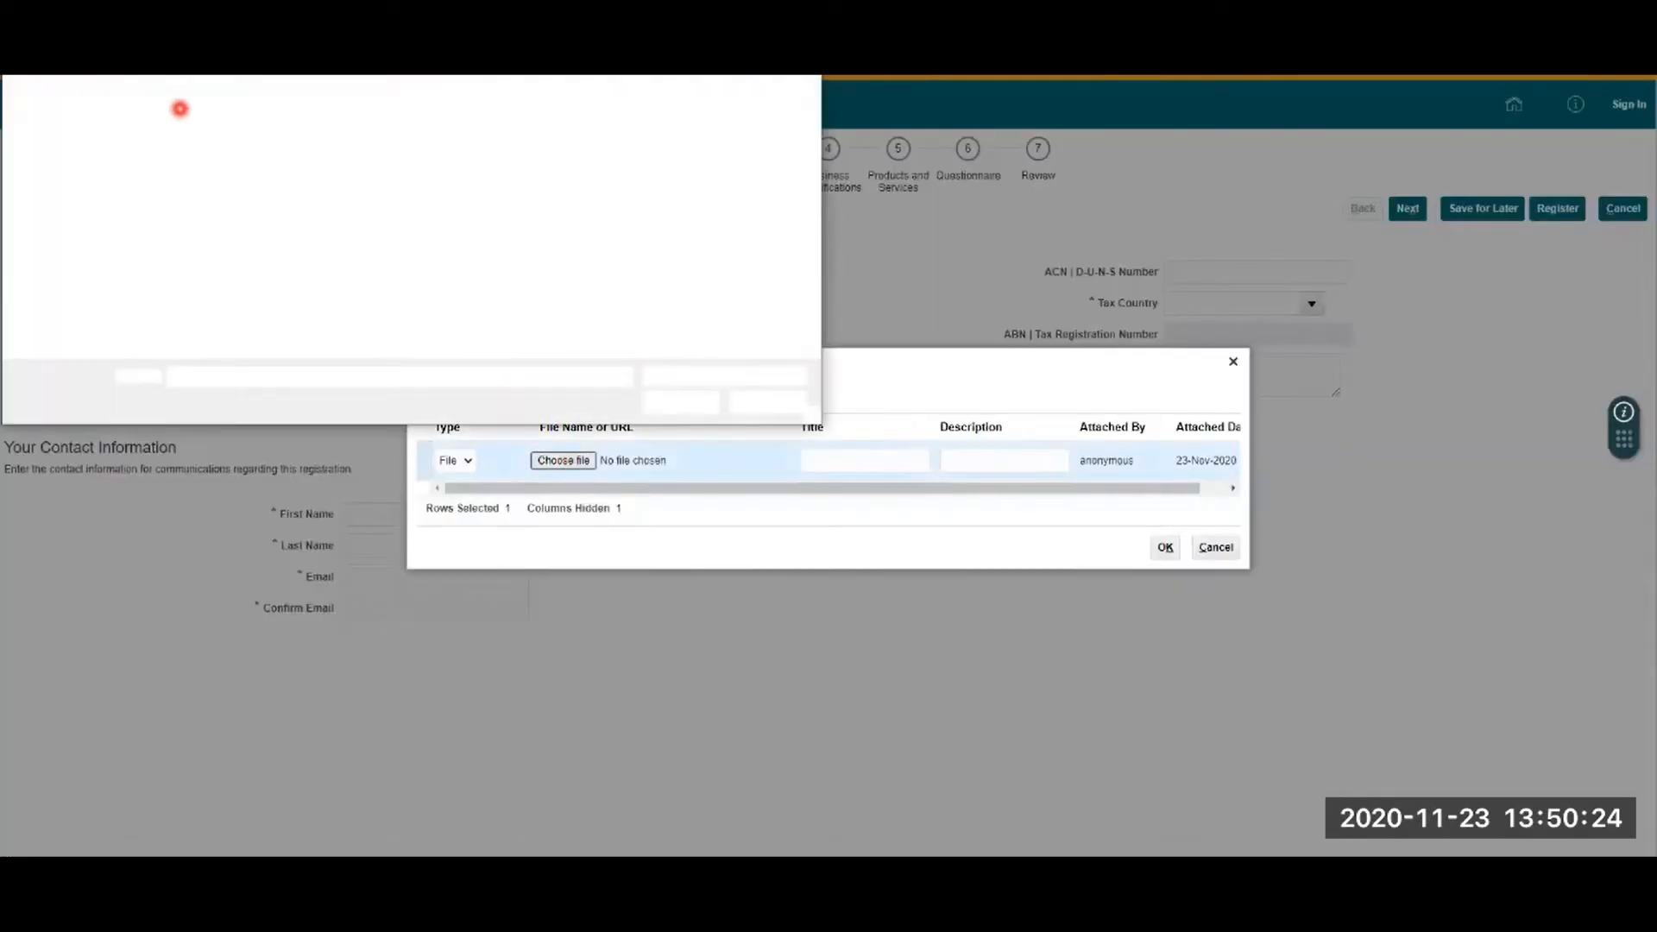
pyautogui.click(259, 104)
pyautogui.click(678, 399)
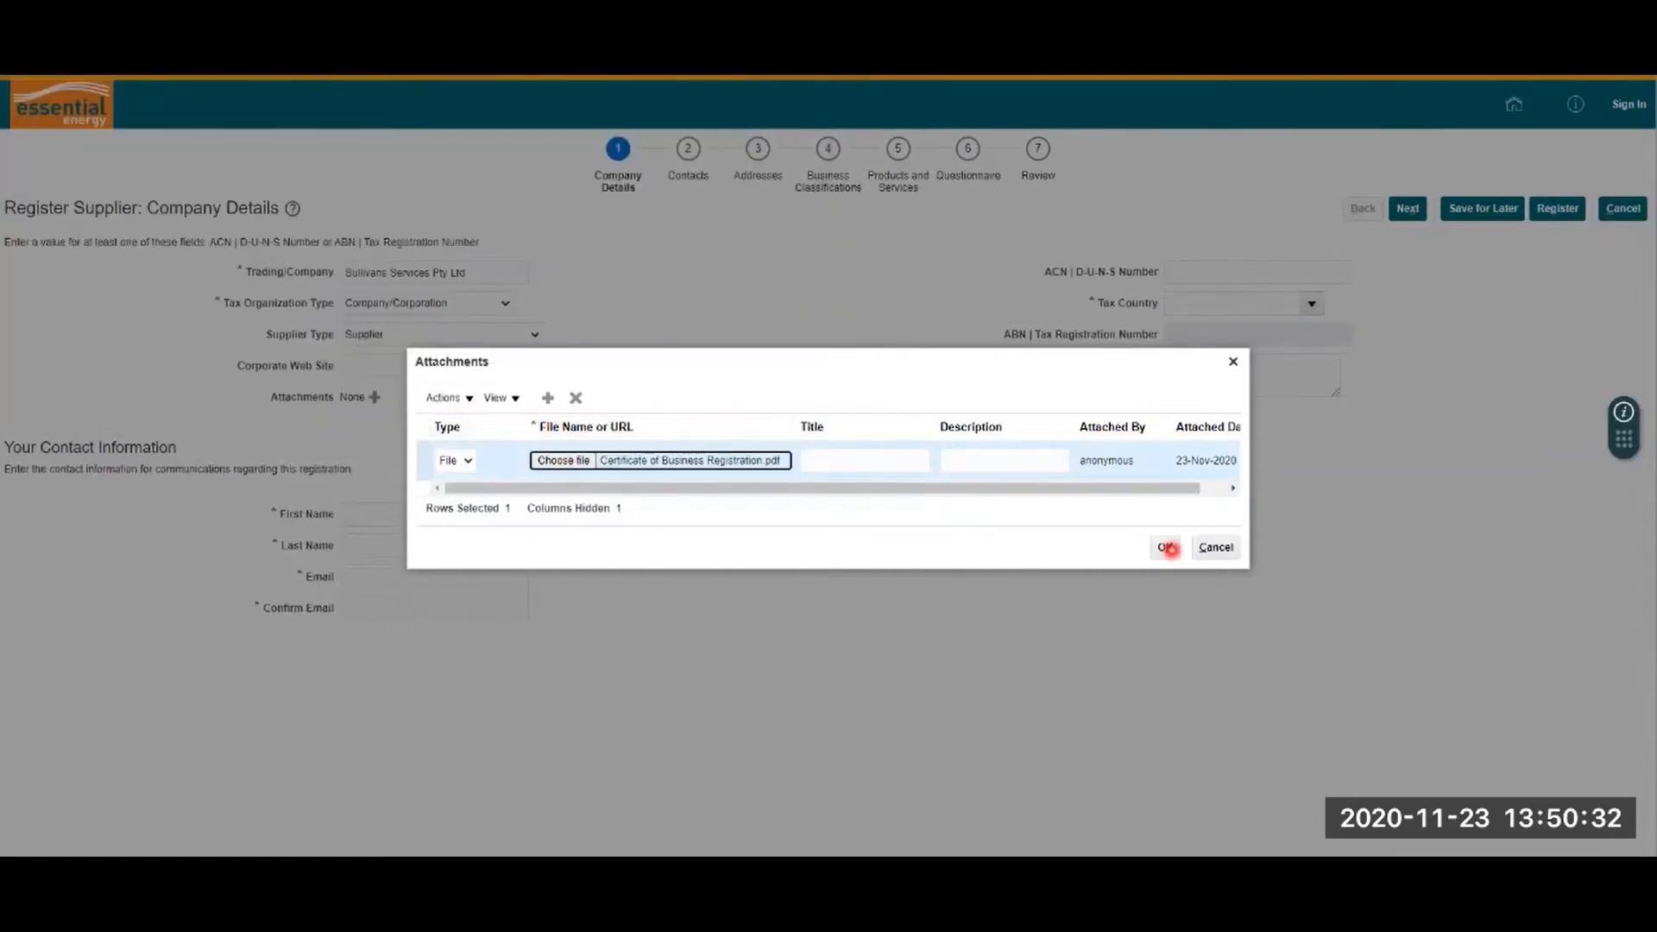
pyautogui.click(1167, 548)
# Step: Set the tax country to Australia and enter the company's ABN
pyautogui.click(1179, 303)
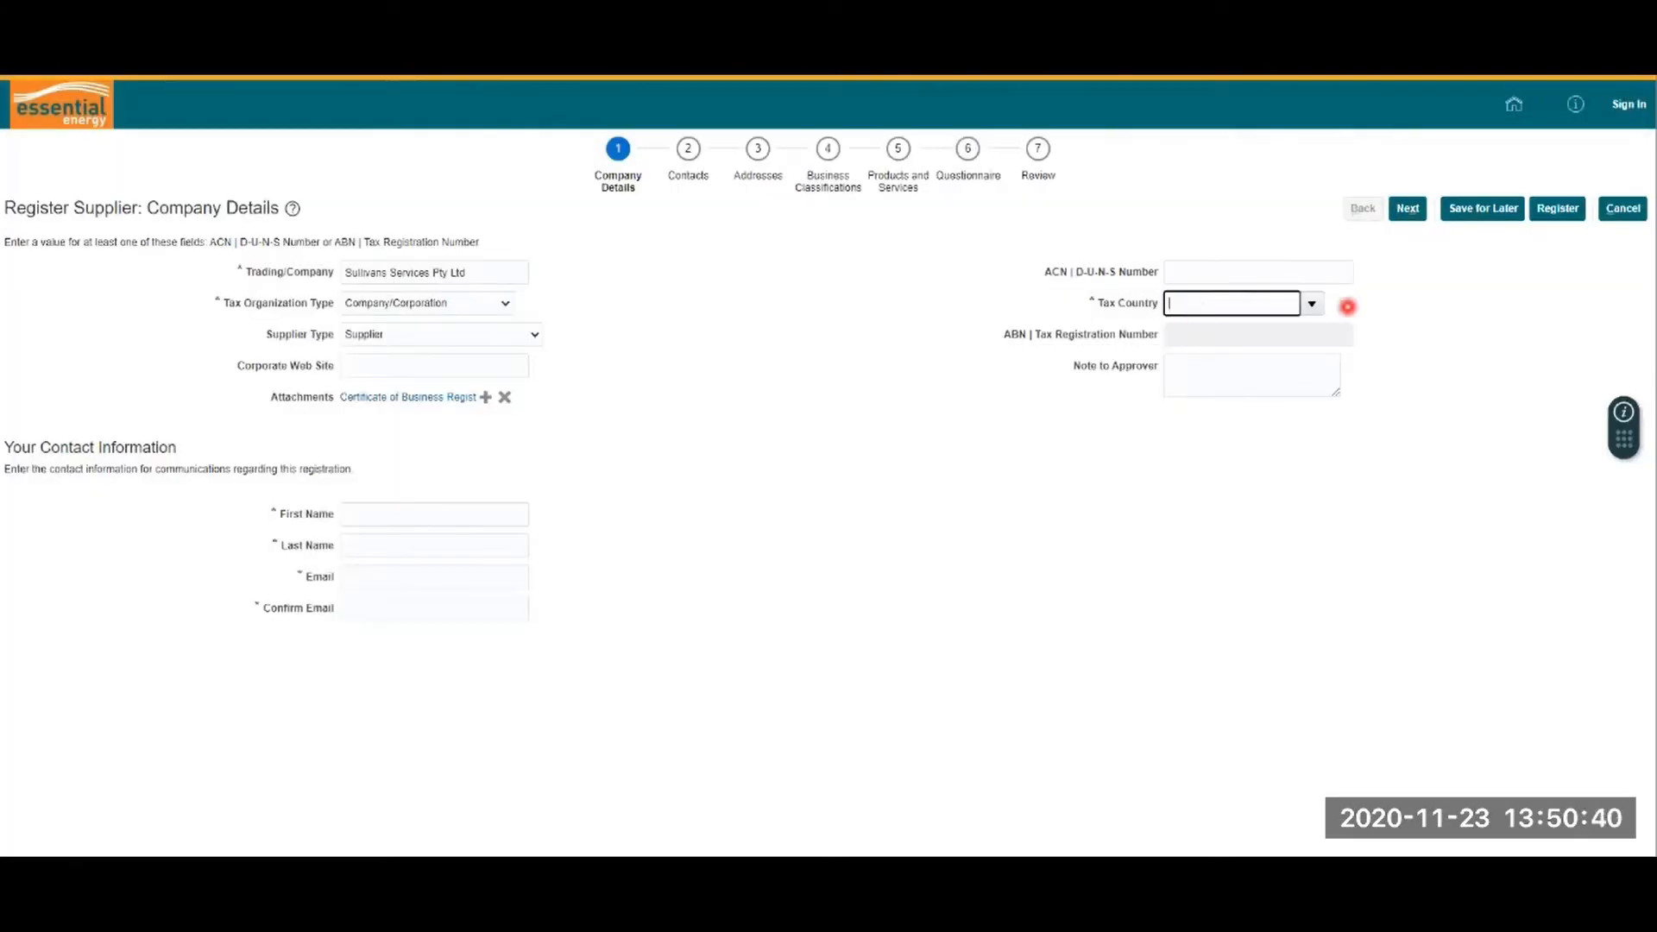
pyautogui.write('Australia')
pyautogui.click(1202, 329)
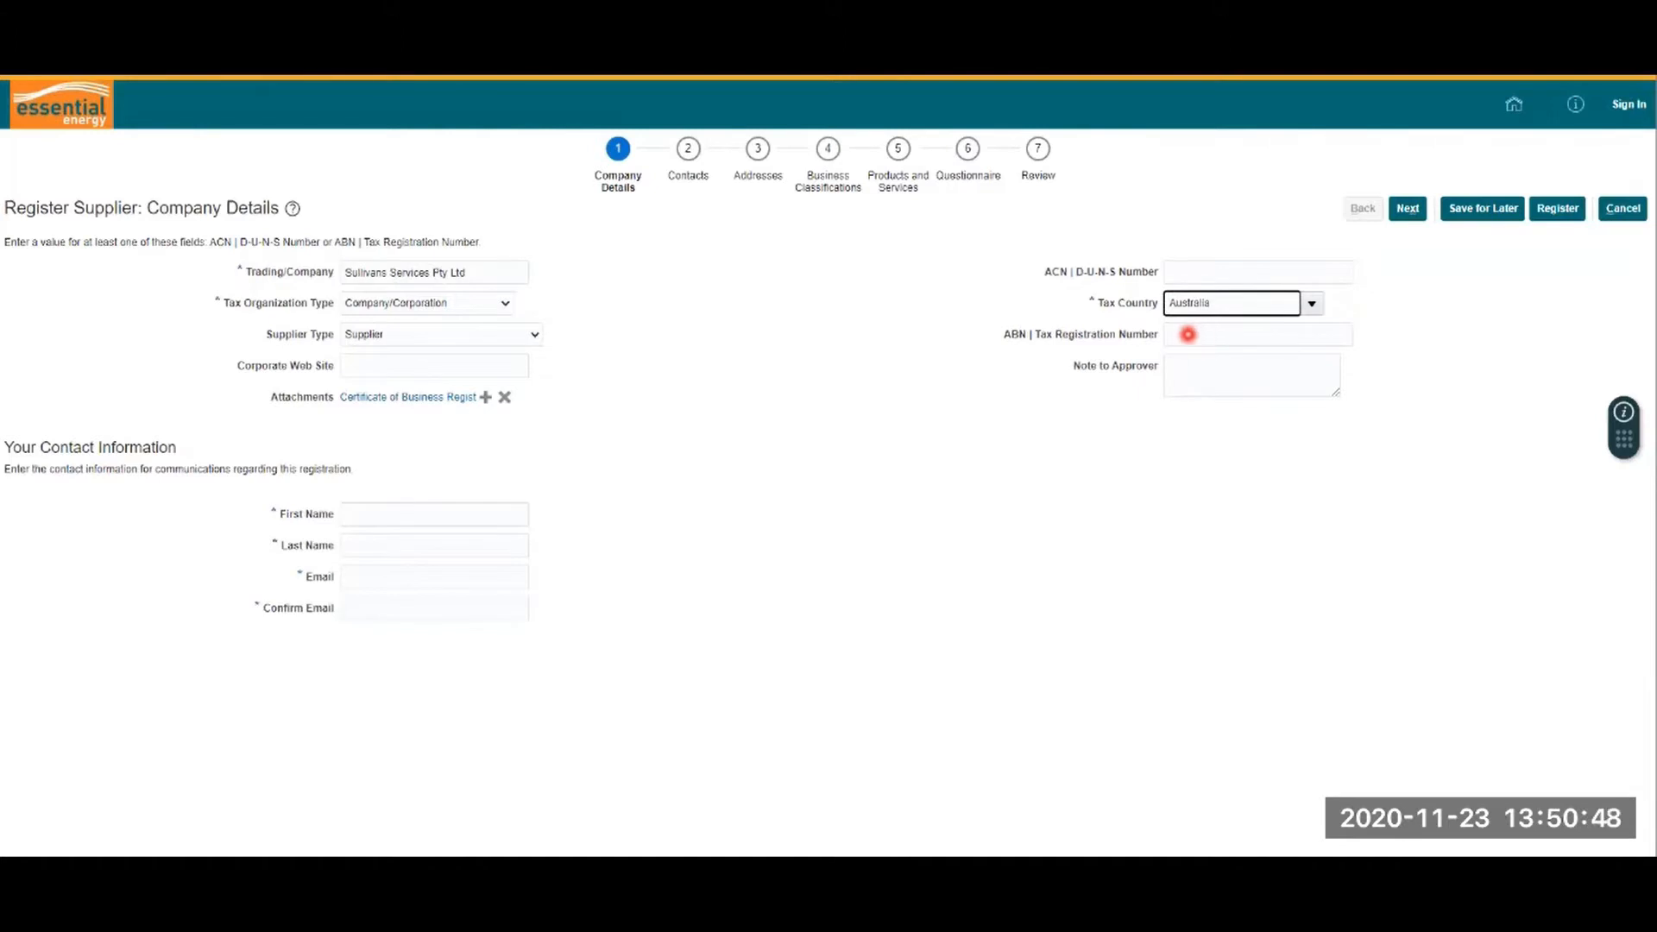
pyautogui.click(1189, 334)
# Step: Fill in the contact's first and last name, e-mail and confirmation e-mail, then continue
pyautogui.click(466, 514)
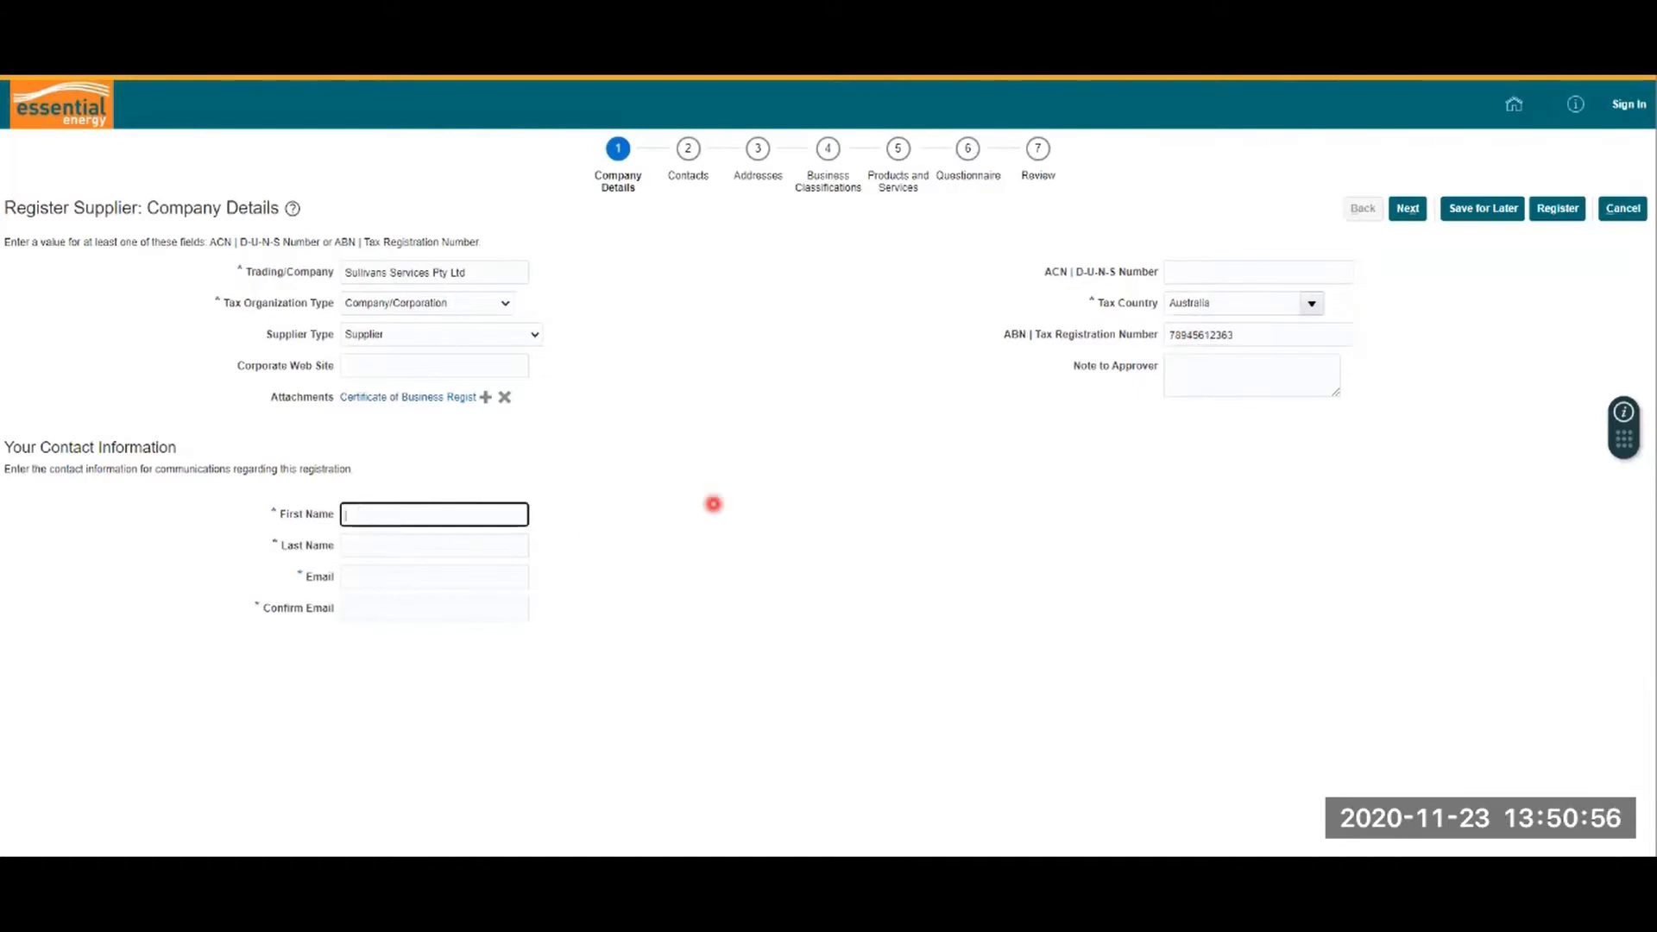
pyautogui.write('Supplier')
pyautogui.press('Tab')
pyautogui.write('S')
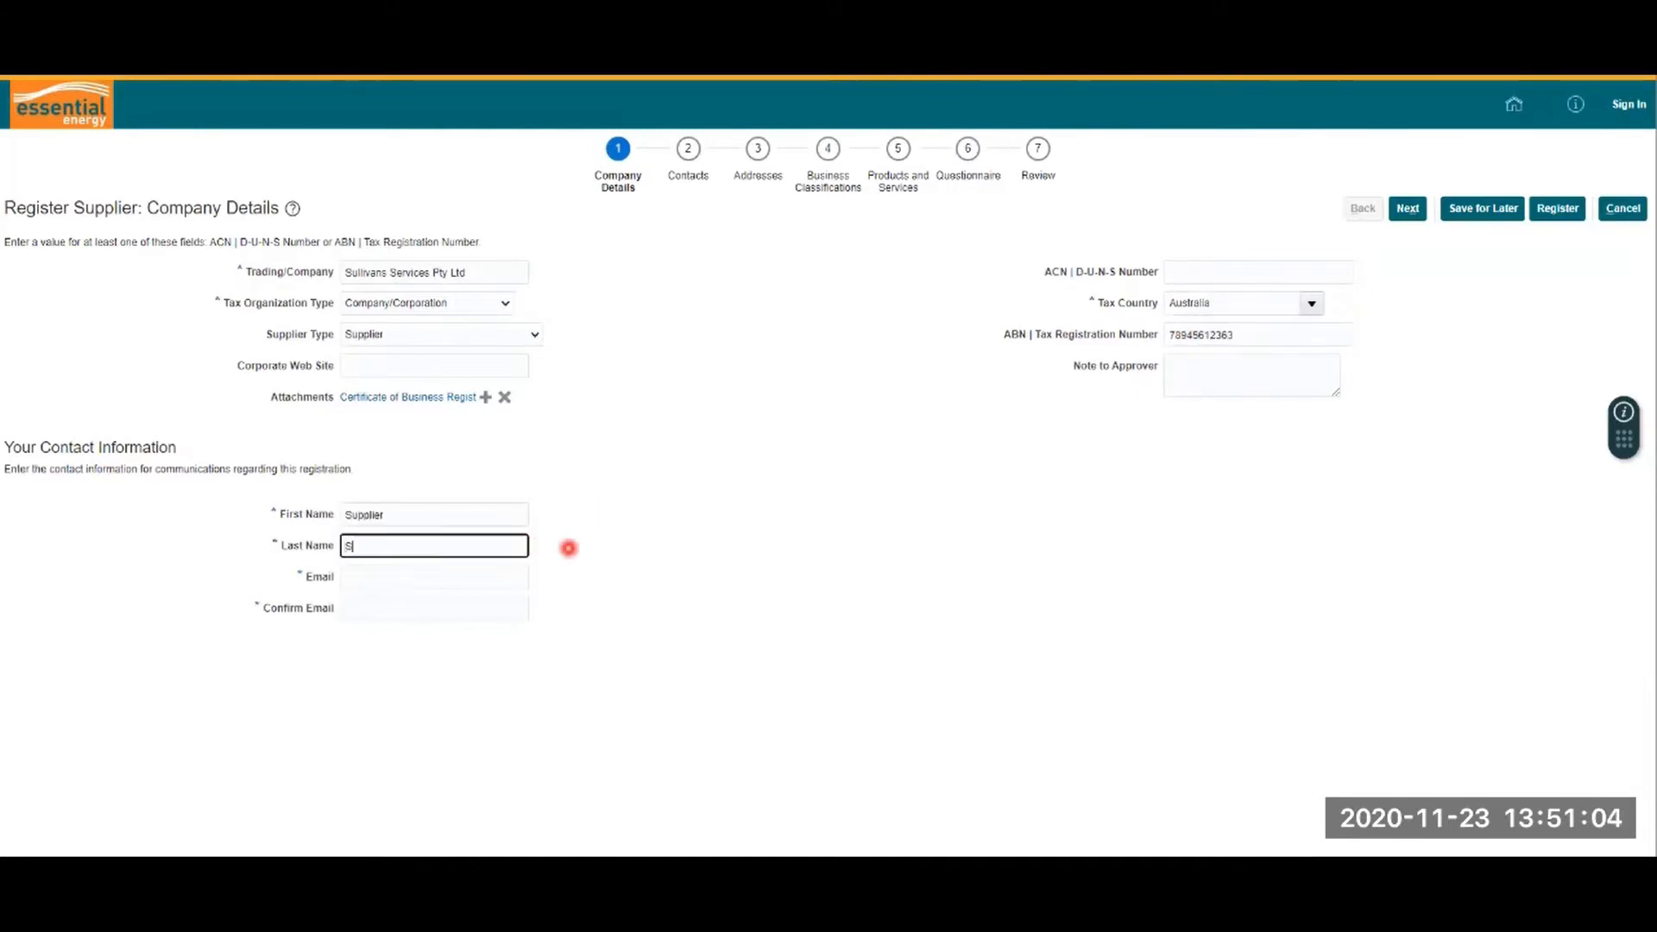
pyautogui.write('upplier')
pyautogui.press('Tab')
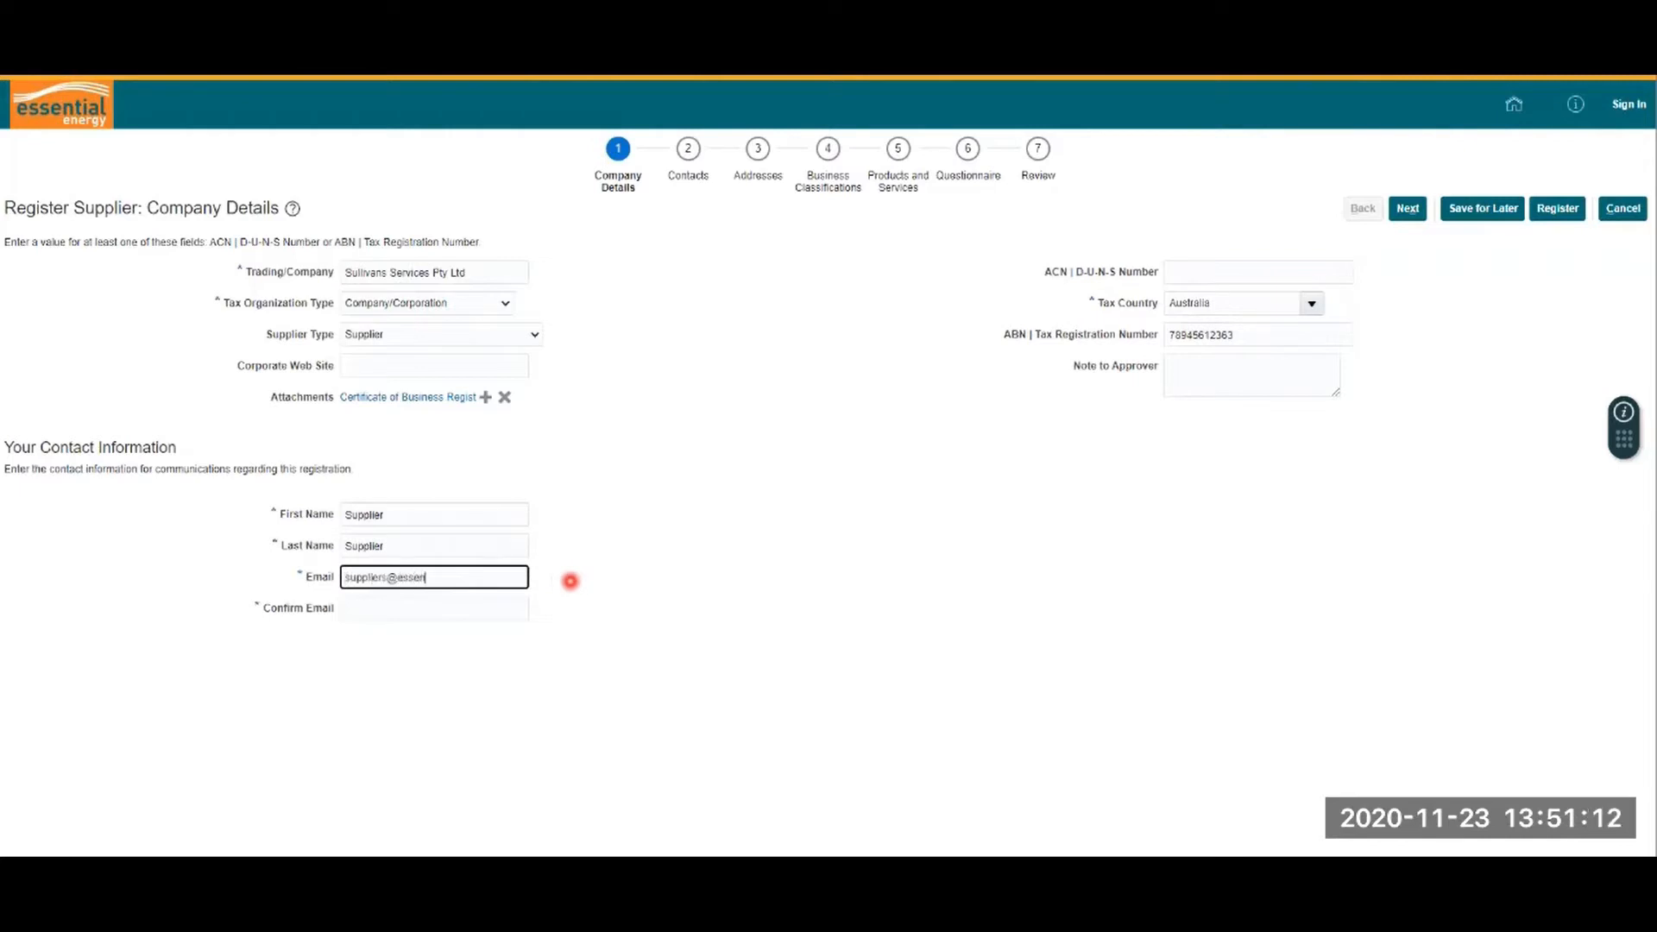
pyautogui.press('Tab')
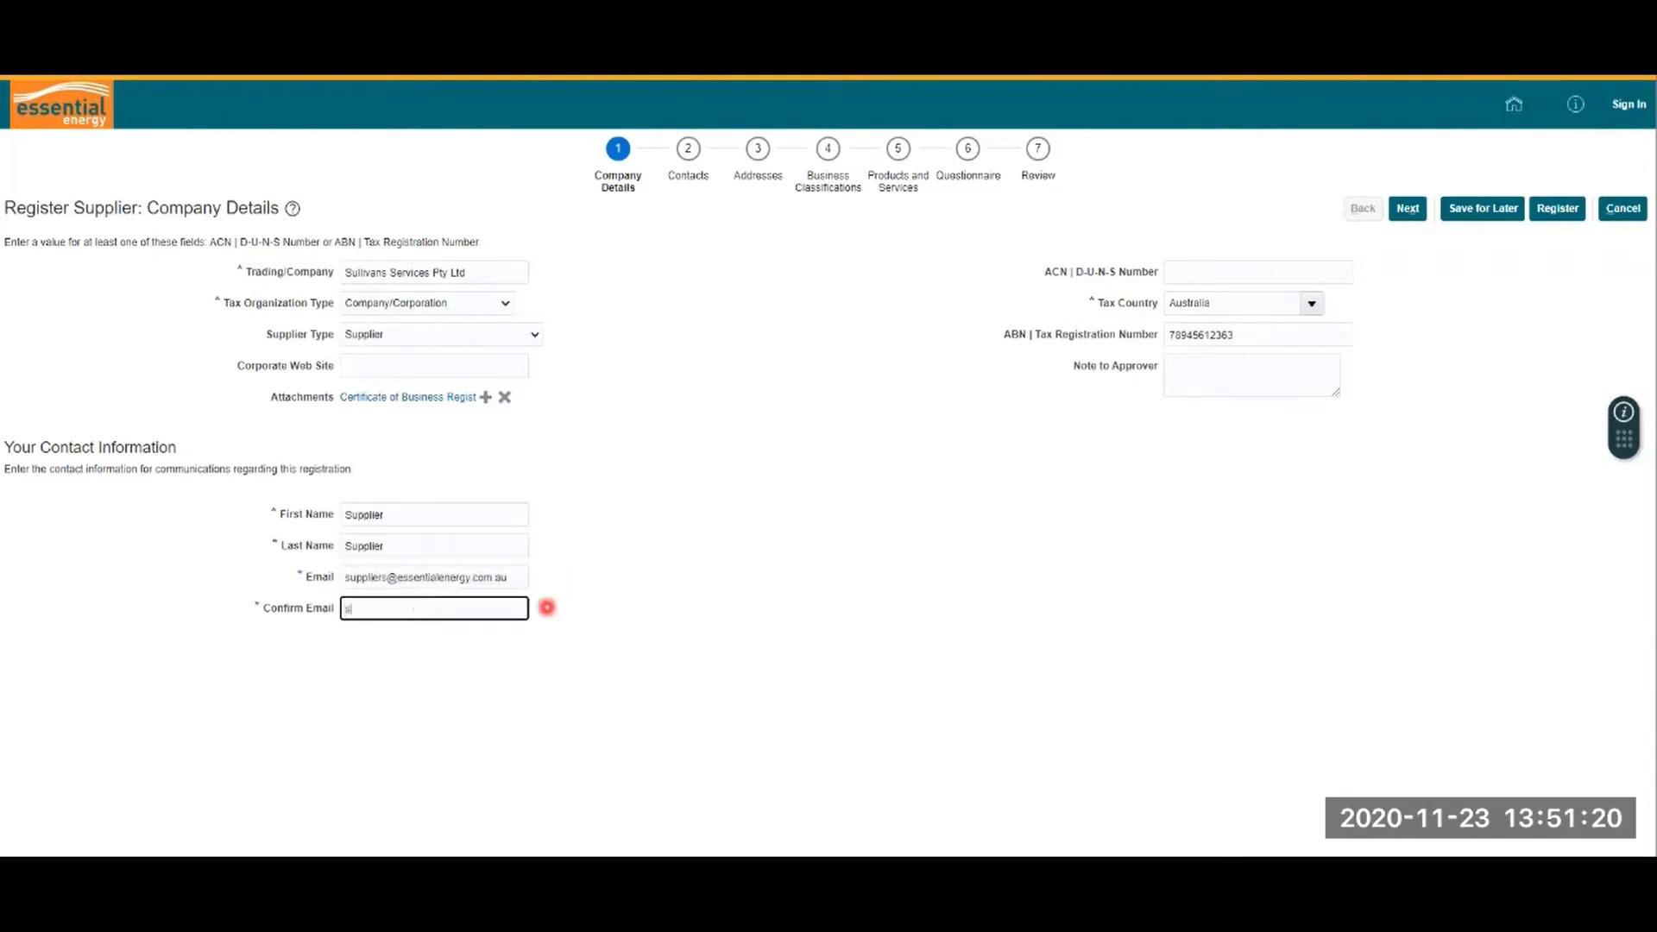
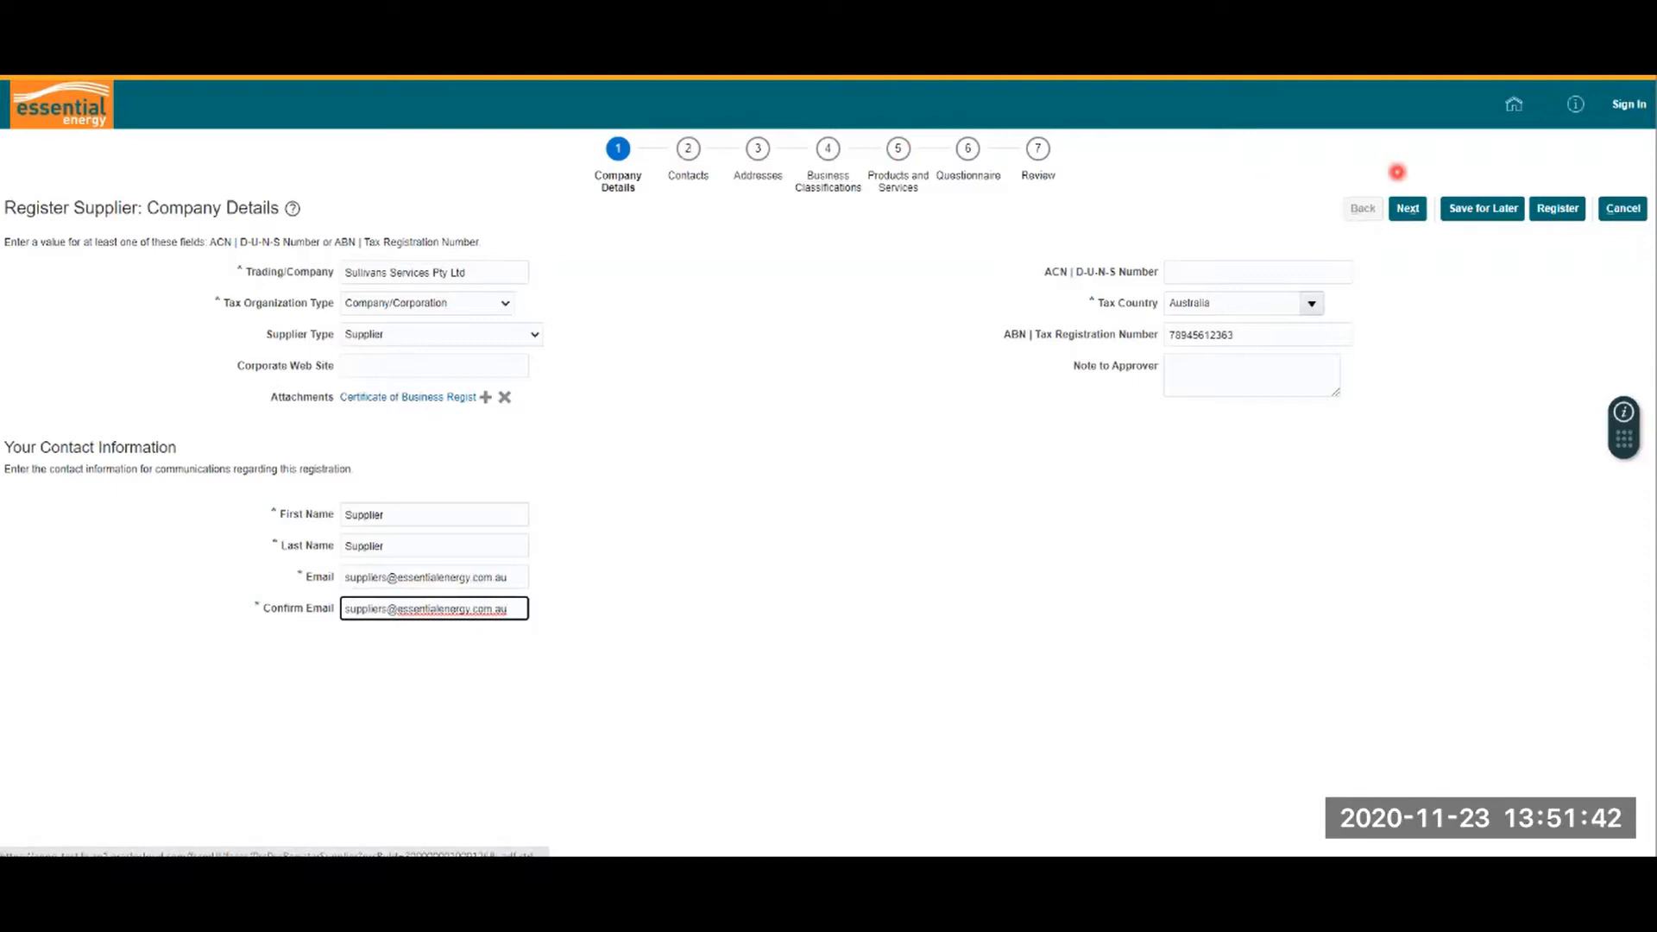
pyautogui.click(1408, 209)
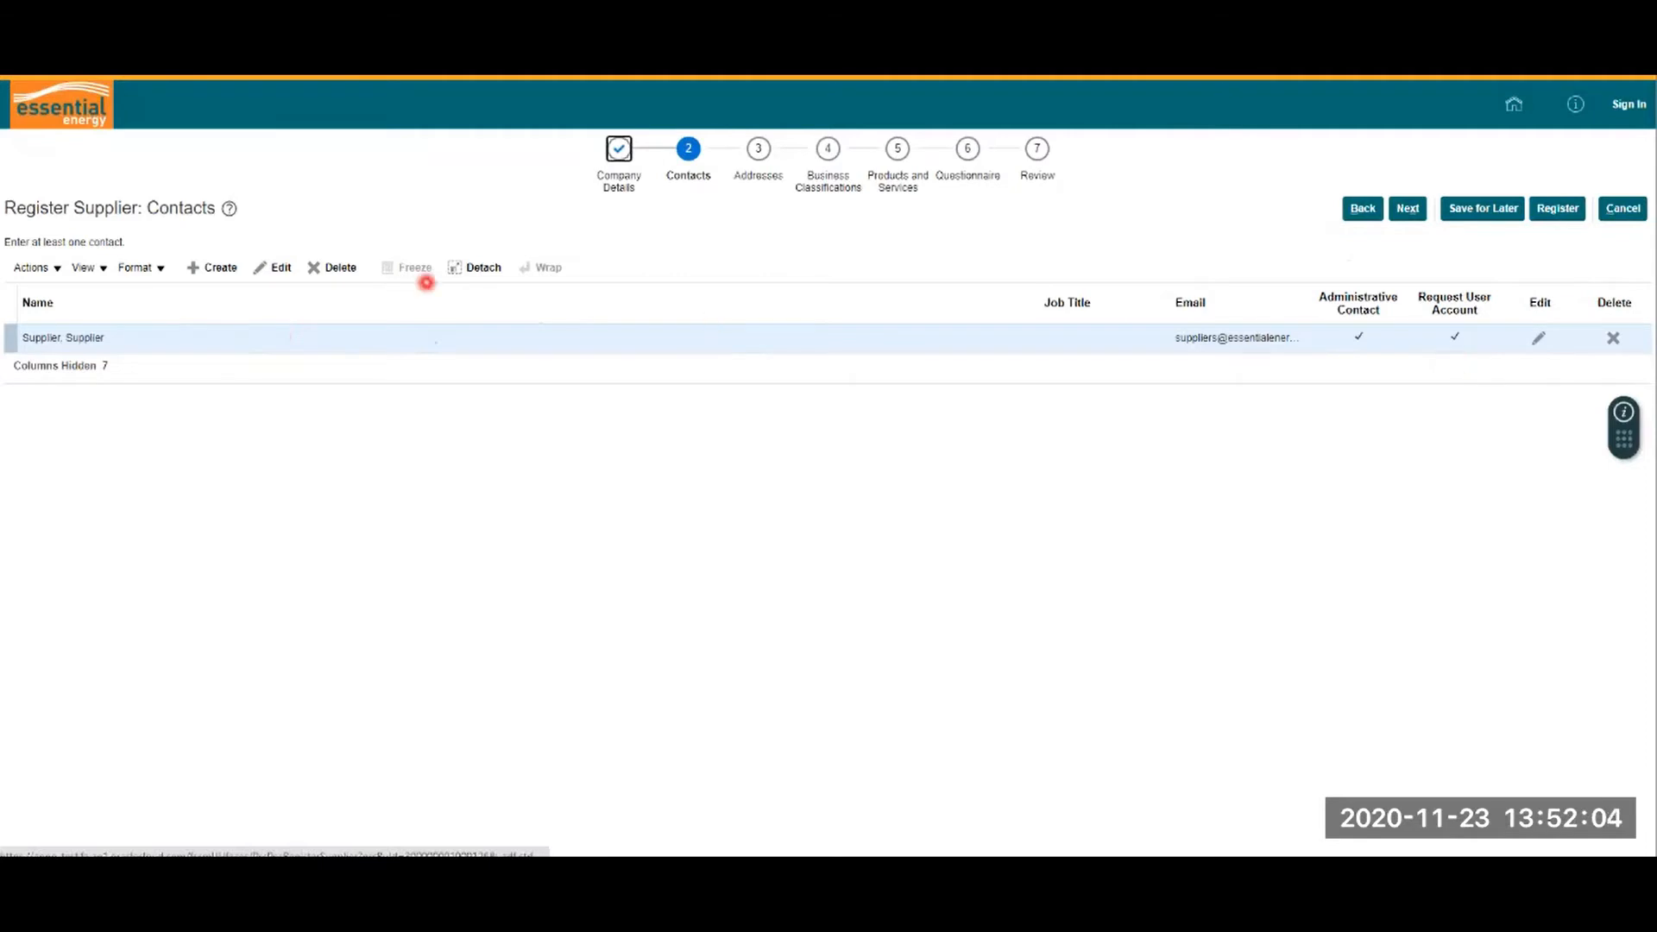
# Step: Check the Supplier contact row and its actions, then move on to Addresses
pyautogui.click(275, 278)
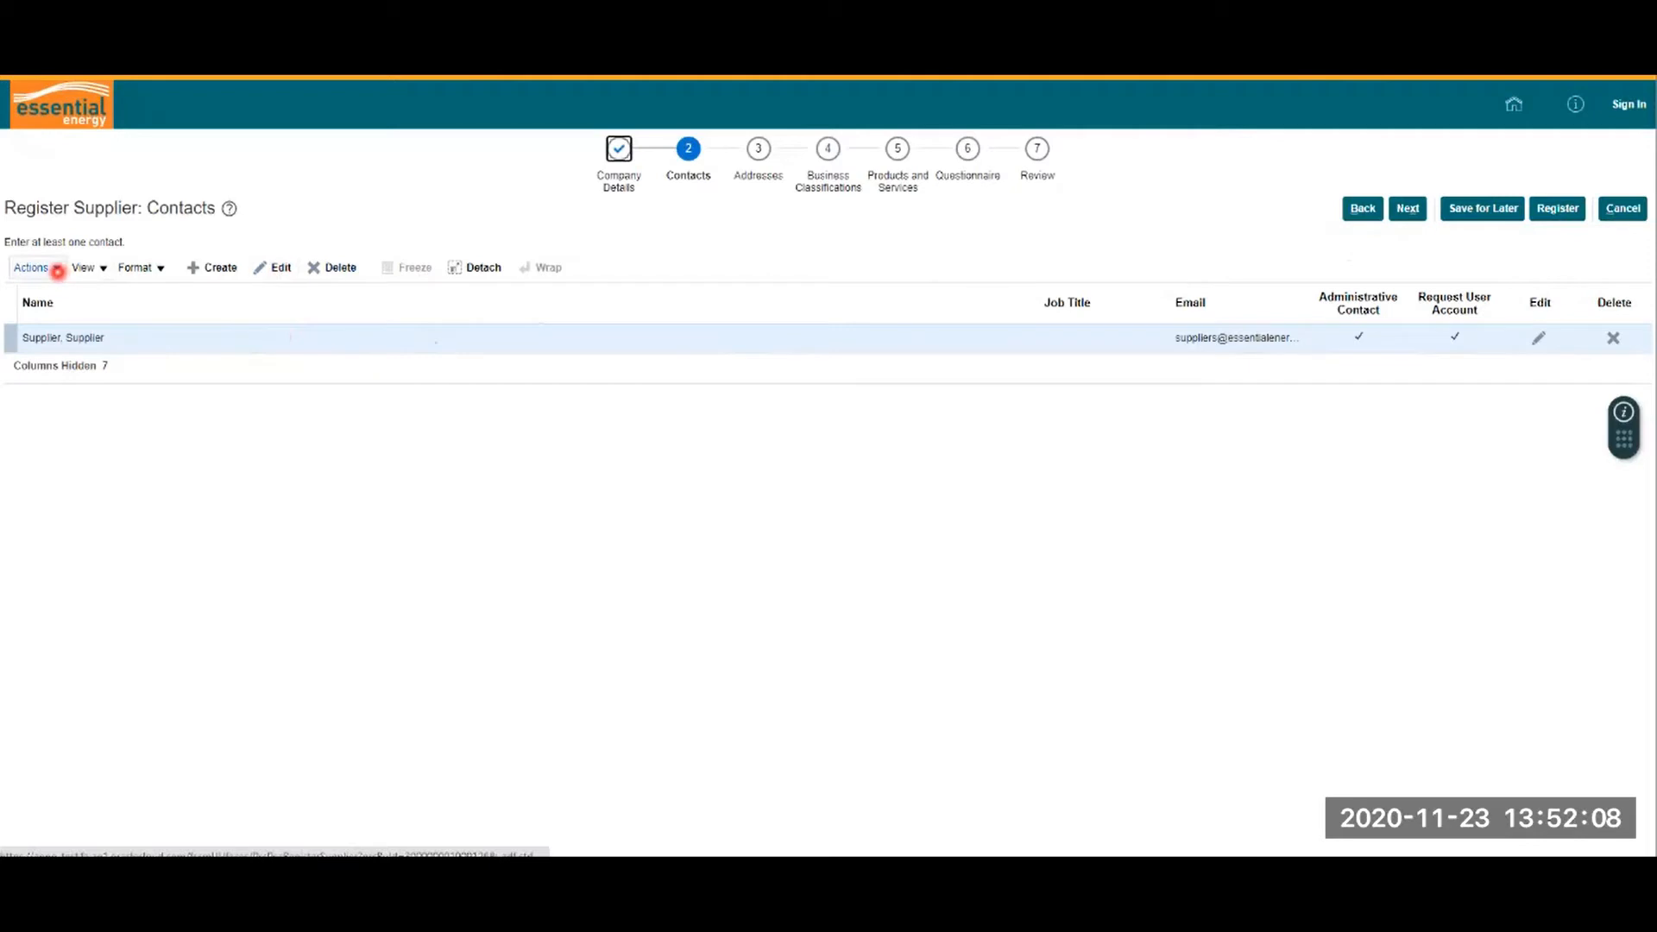
pyautogui.click(57, 270)
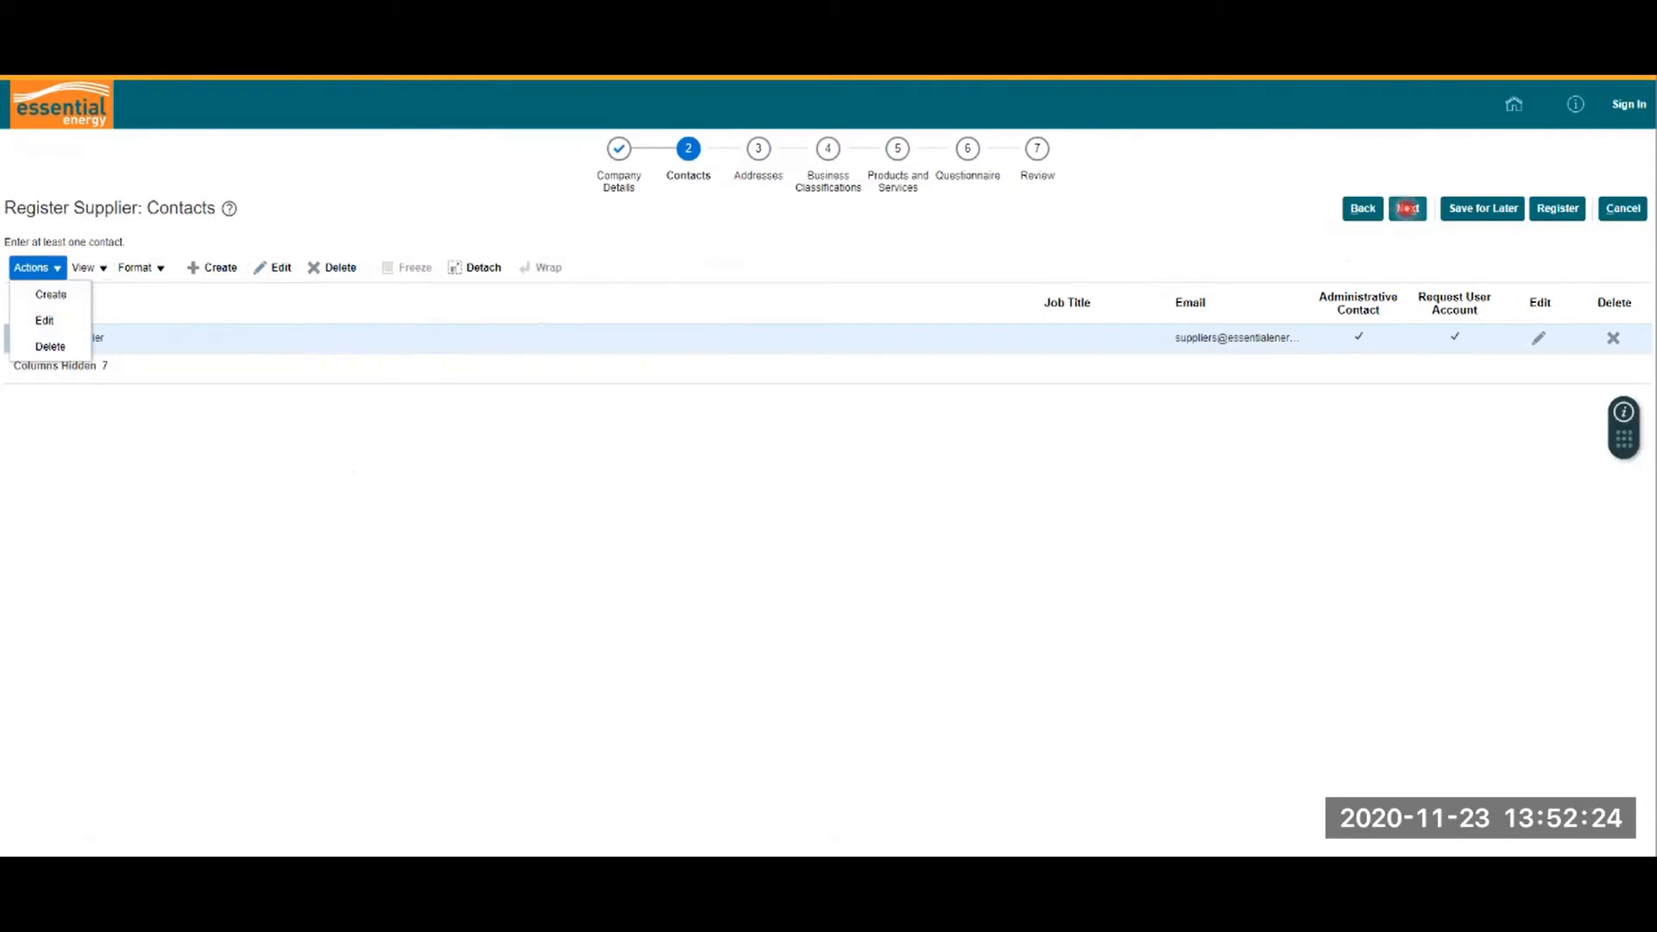
pyautogui.click(1408, 208)
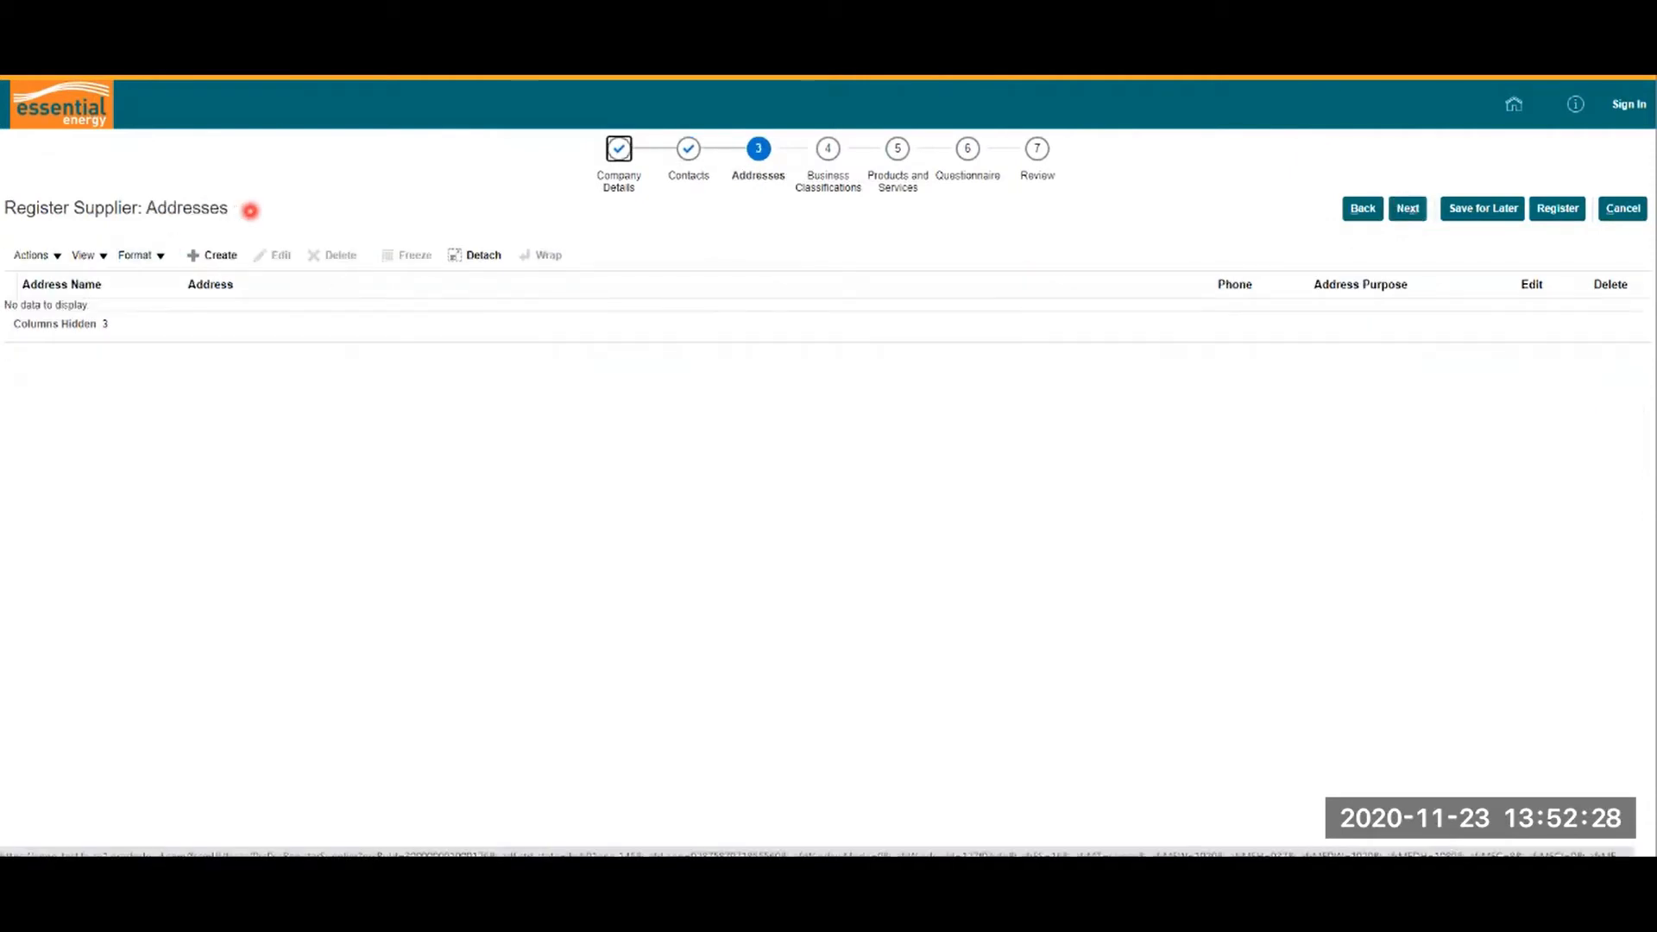
# Step: Create a new address named Port Macquarie with country Australia
pyautogui.click(222, 256)
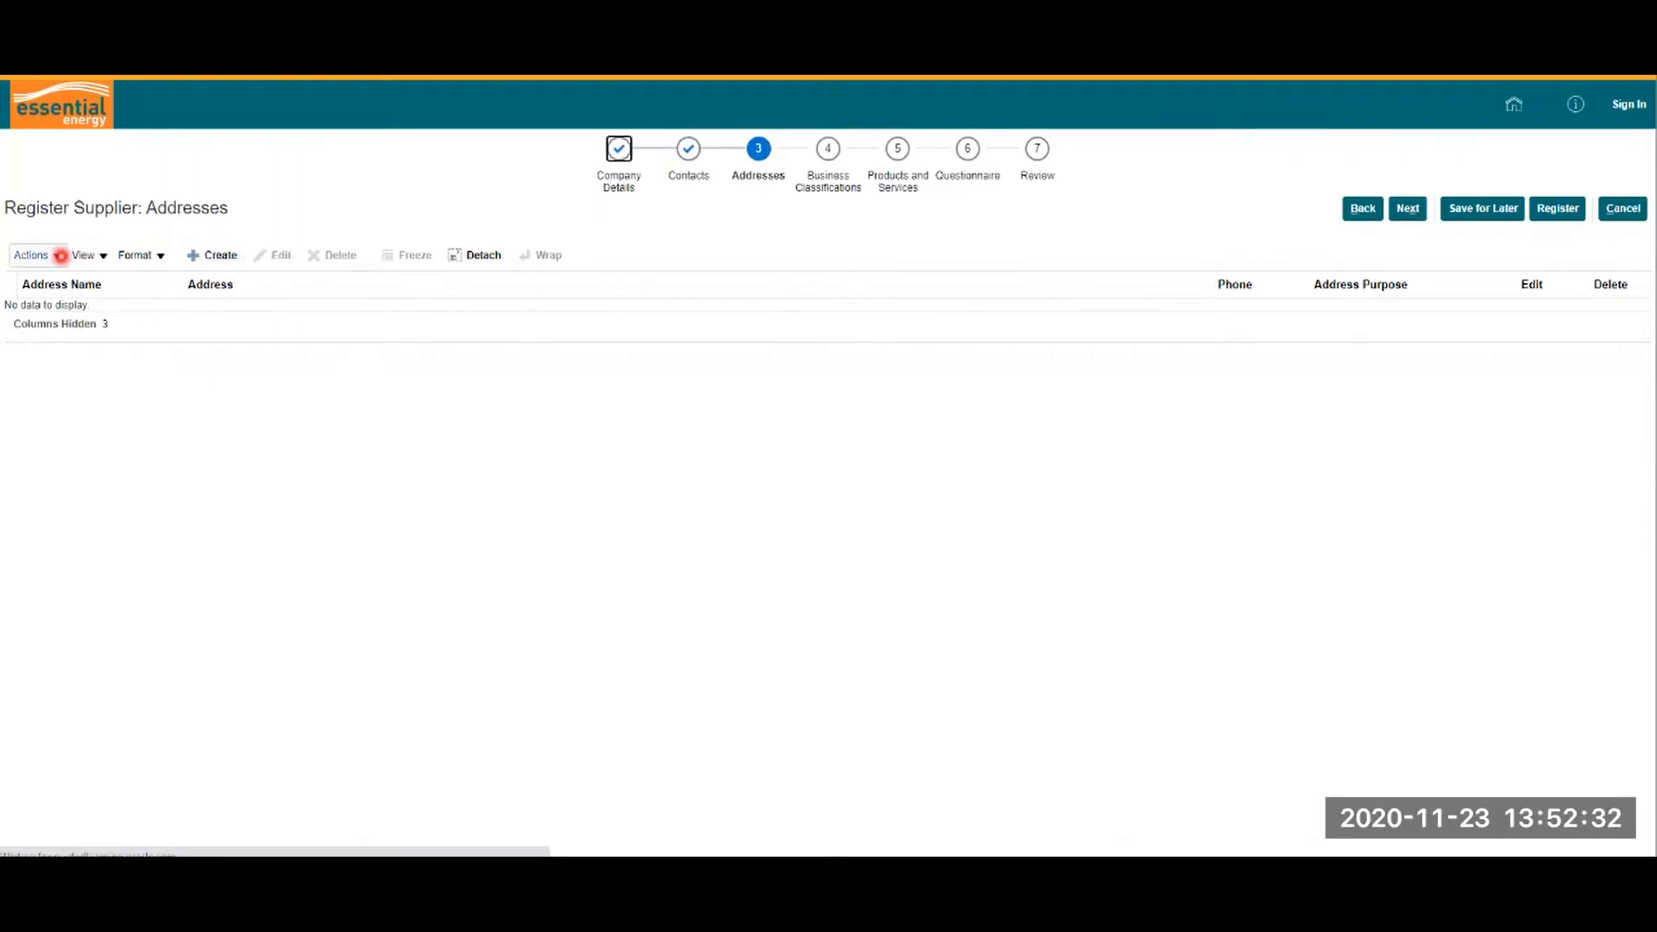
pyautogui.click(46, 256)
pyautogui.click(50, 280)
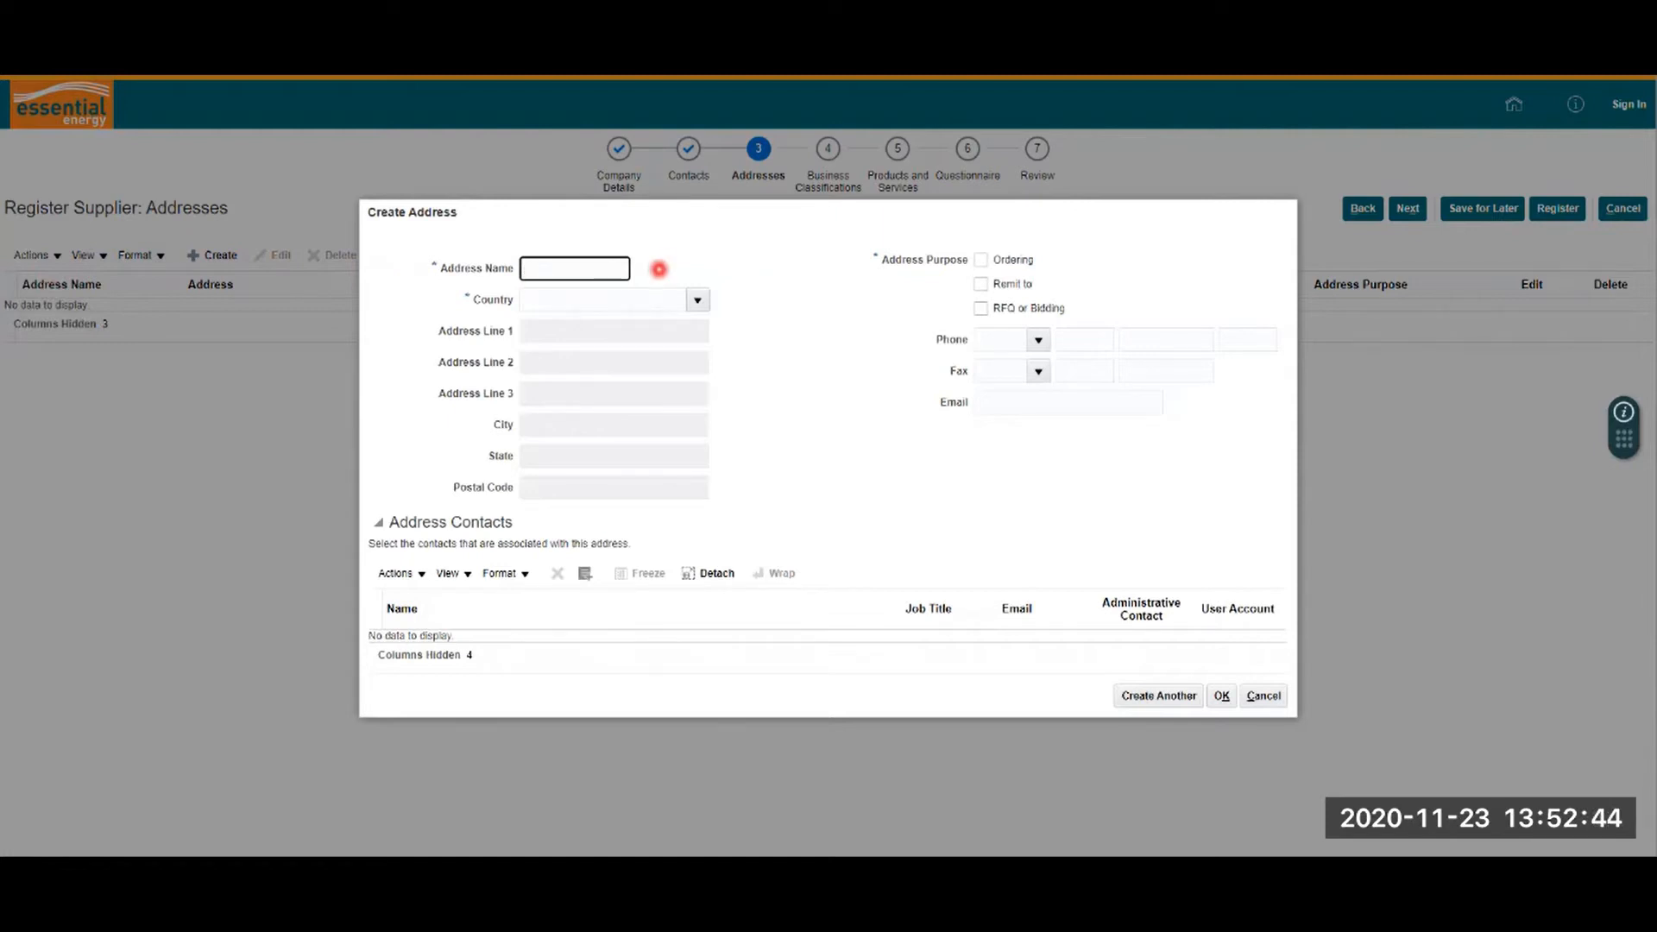
pyautogui.write('Port')
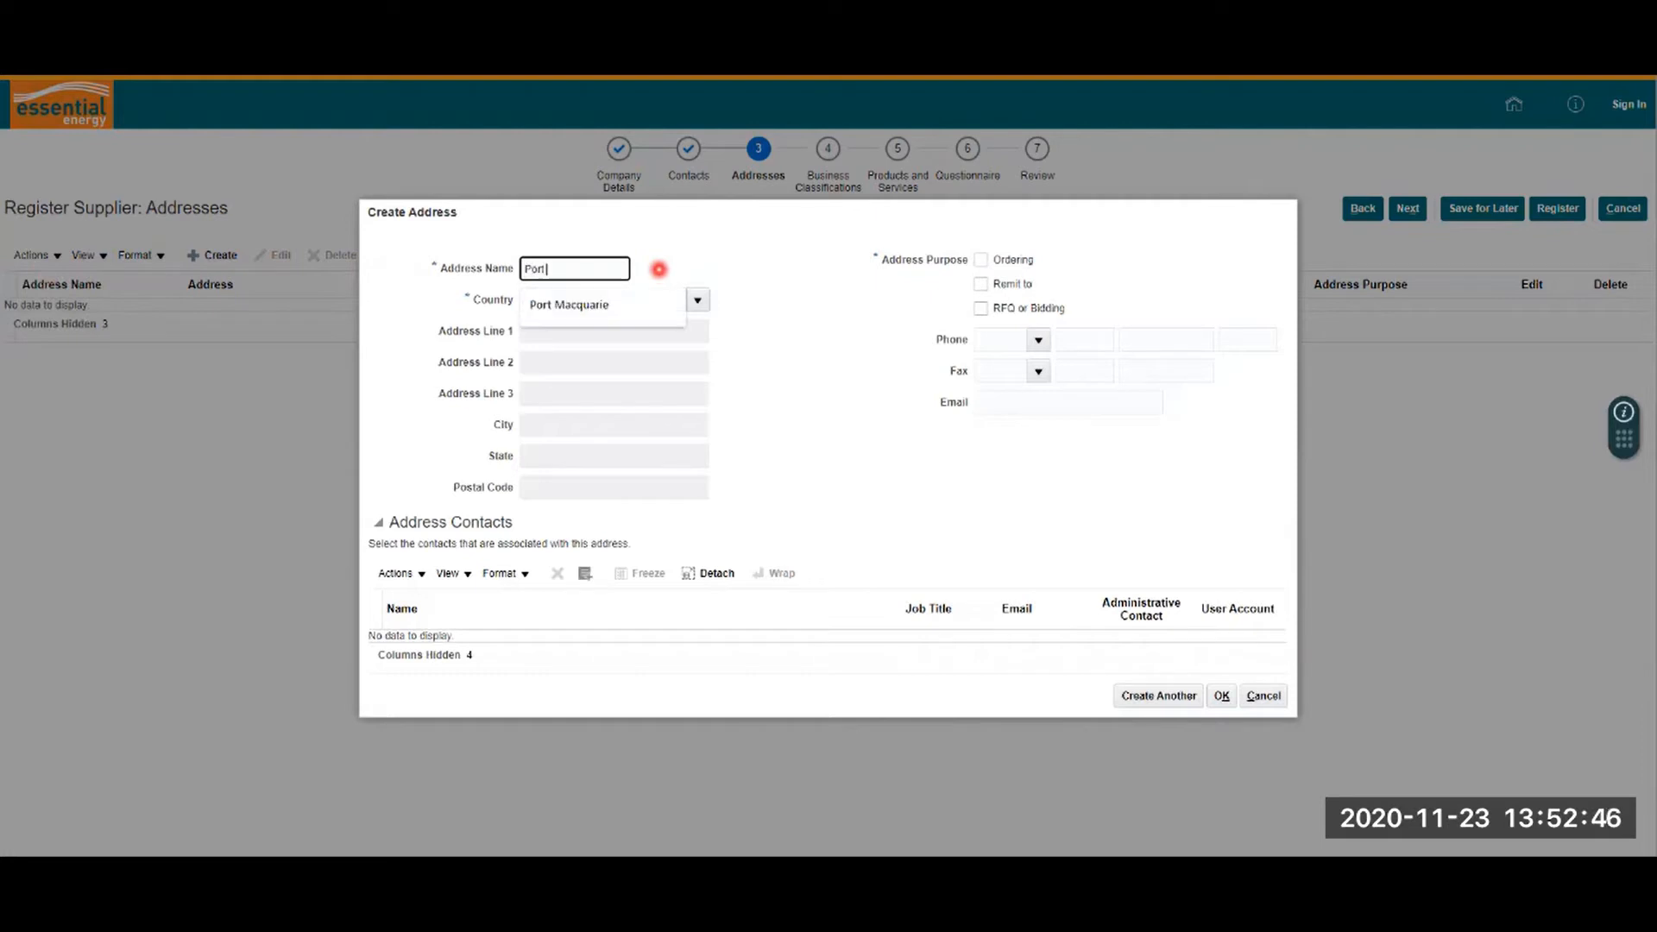
pyautogui.write('Macquarie')
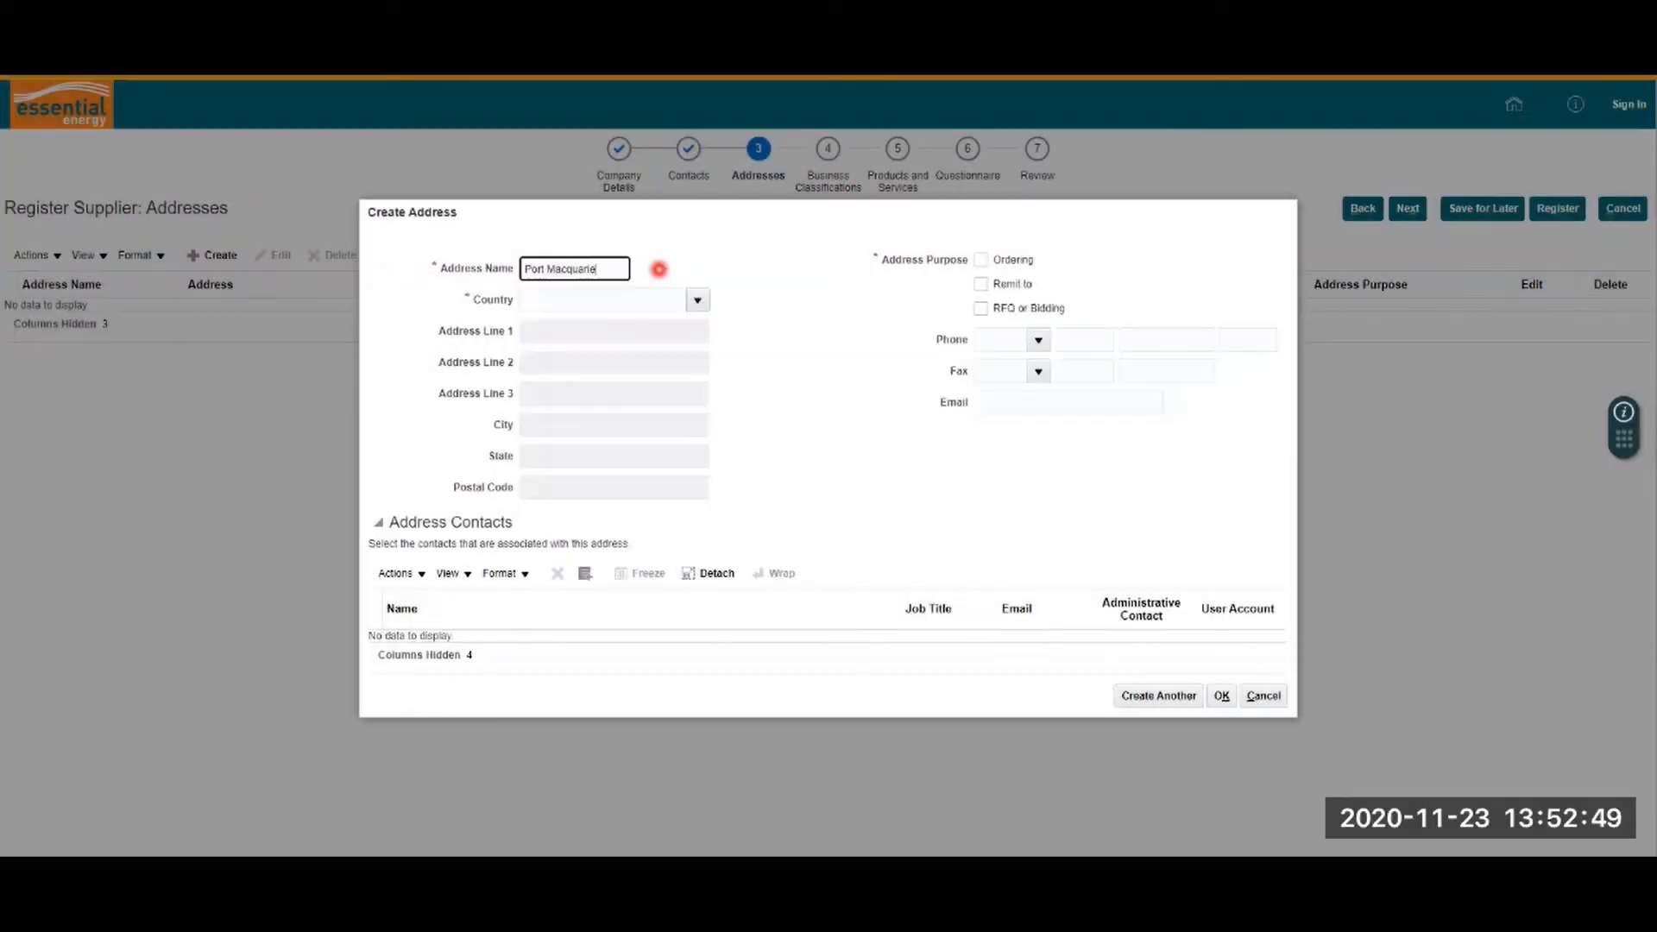
pyautogui.click(697, 300)
pyautogui.click(652, 300)
pyautogui.write('Australia')
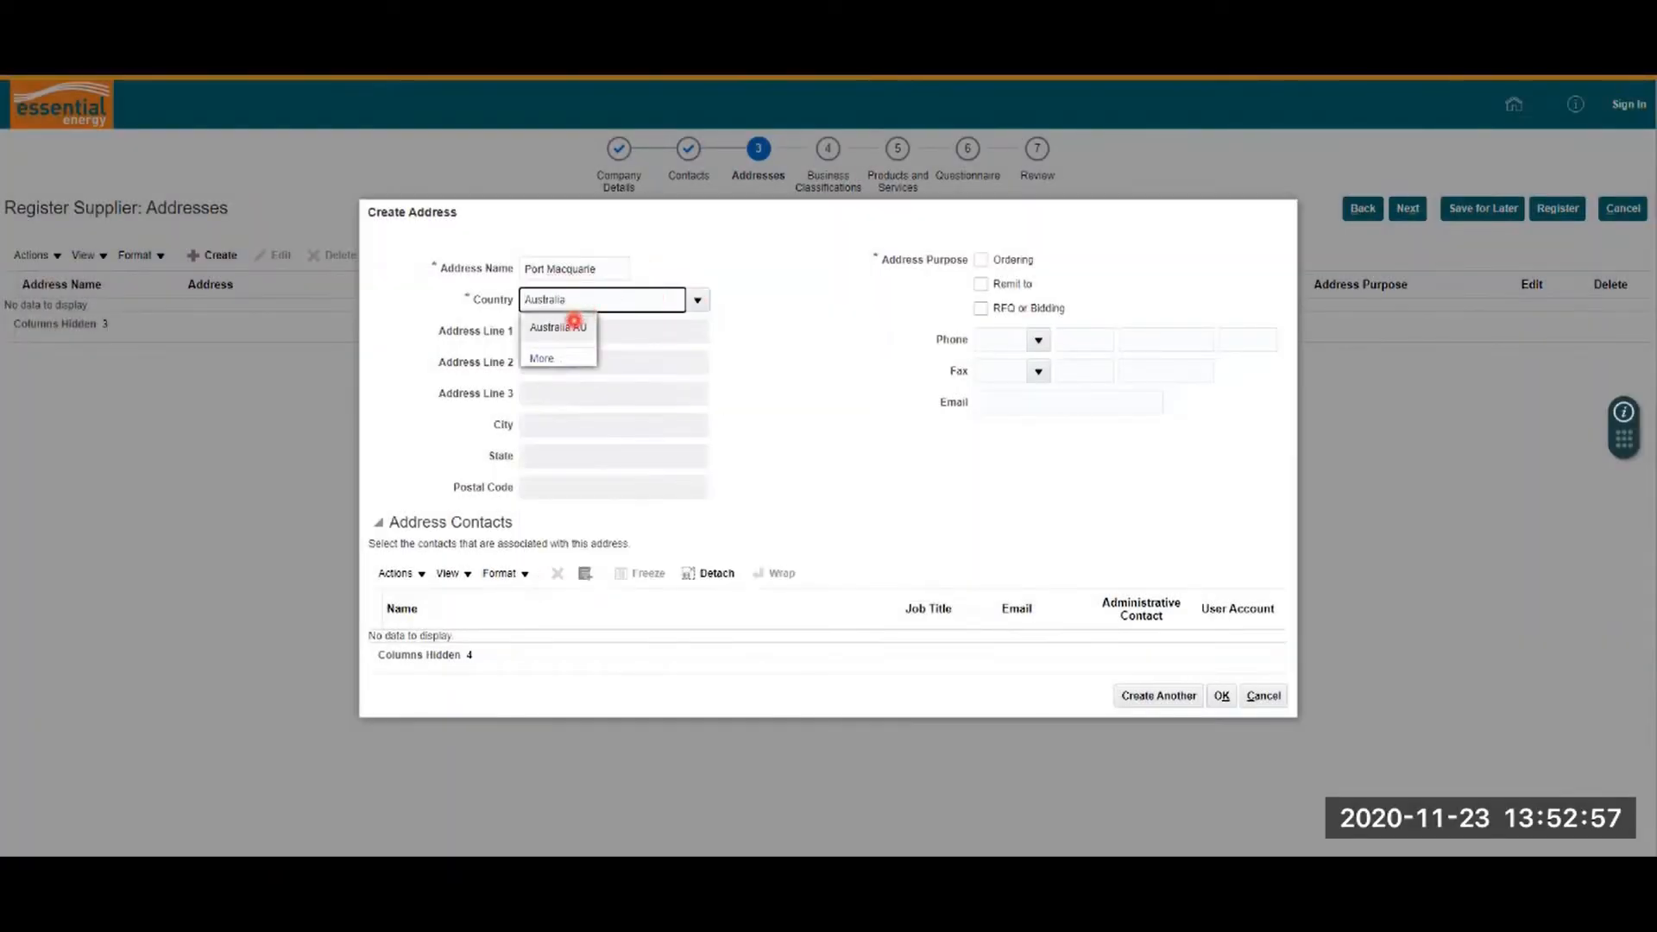
pyautogui.click(573, 319)
# Step: Fill in the street line, city Port Macquarie, state NSW and postal code
pyautogui.click(562, 333)
pyautogui.click(569, 363)
pyautogui.click(550, 422)
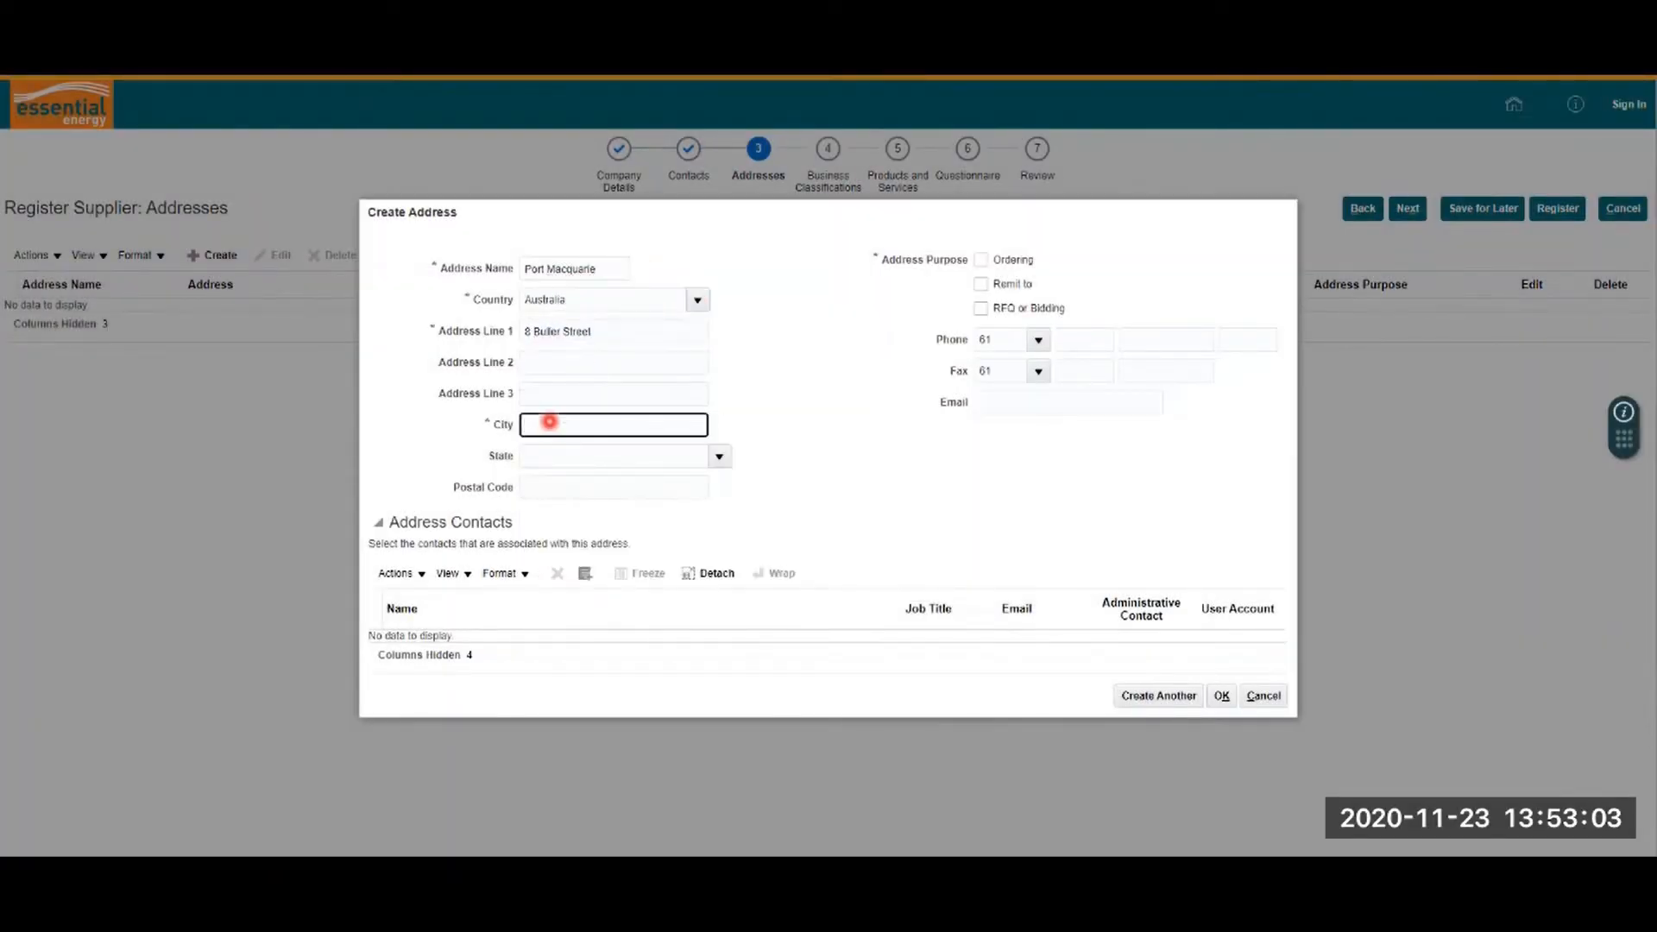
pyautogui.write('Port Macquarie')
pyautogui.click(720, 456)
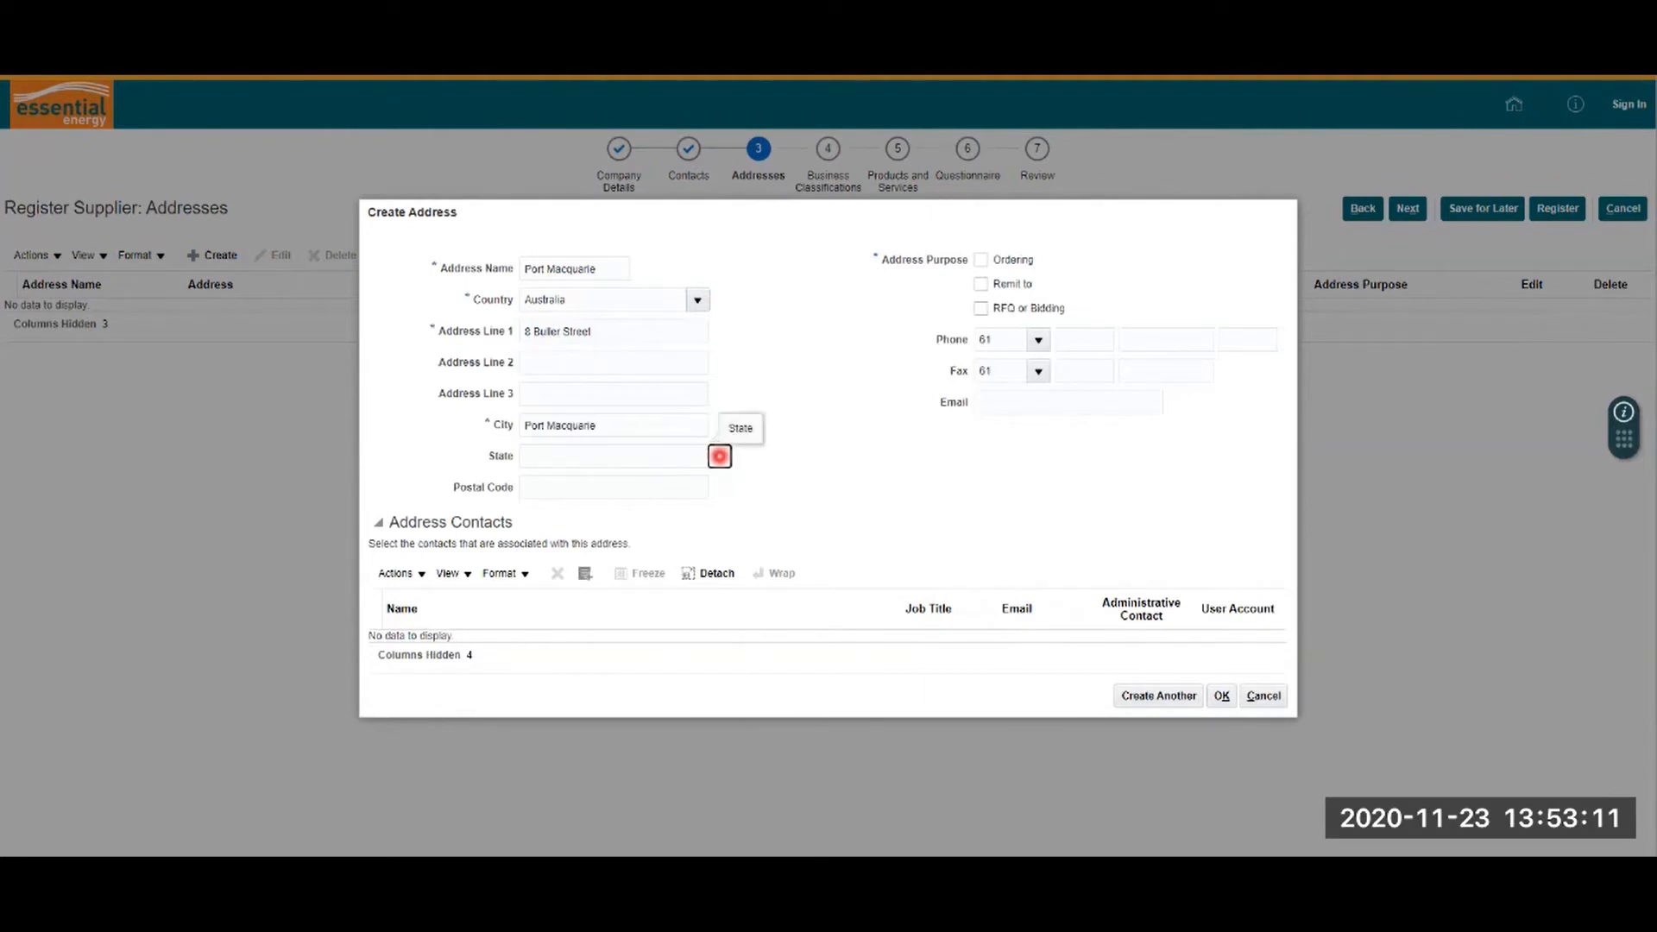
pyautogui.click(536, 540)
pyautogui.press('Tab')
pyautogui.write('2444')
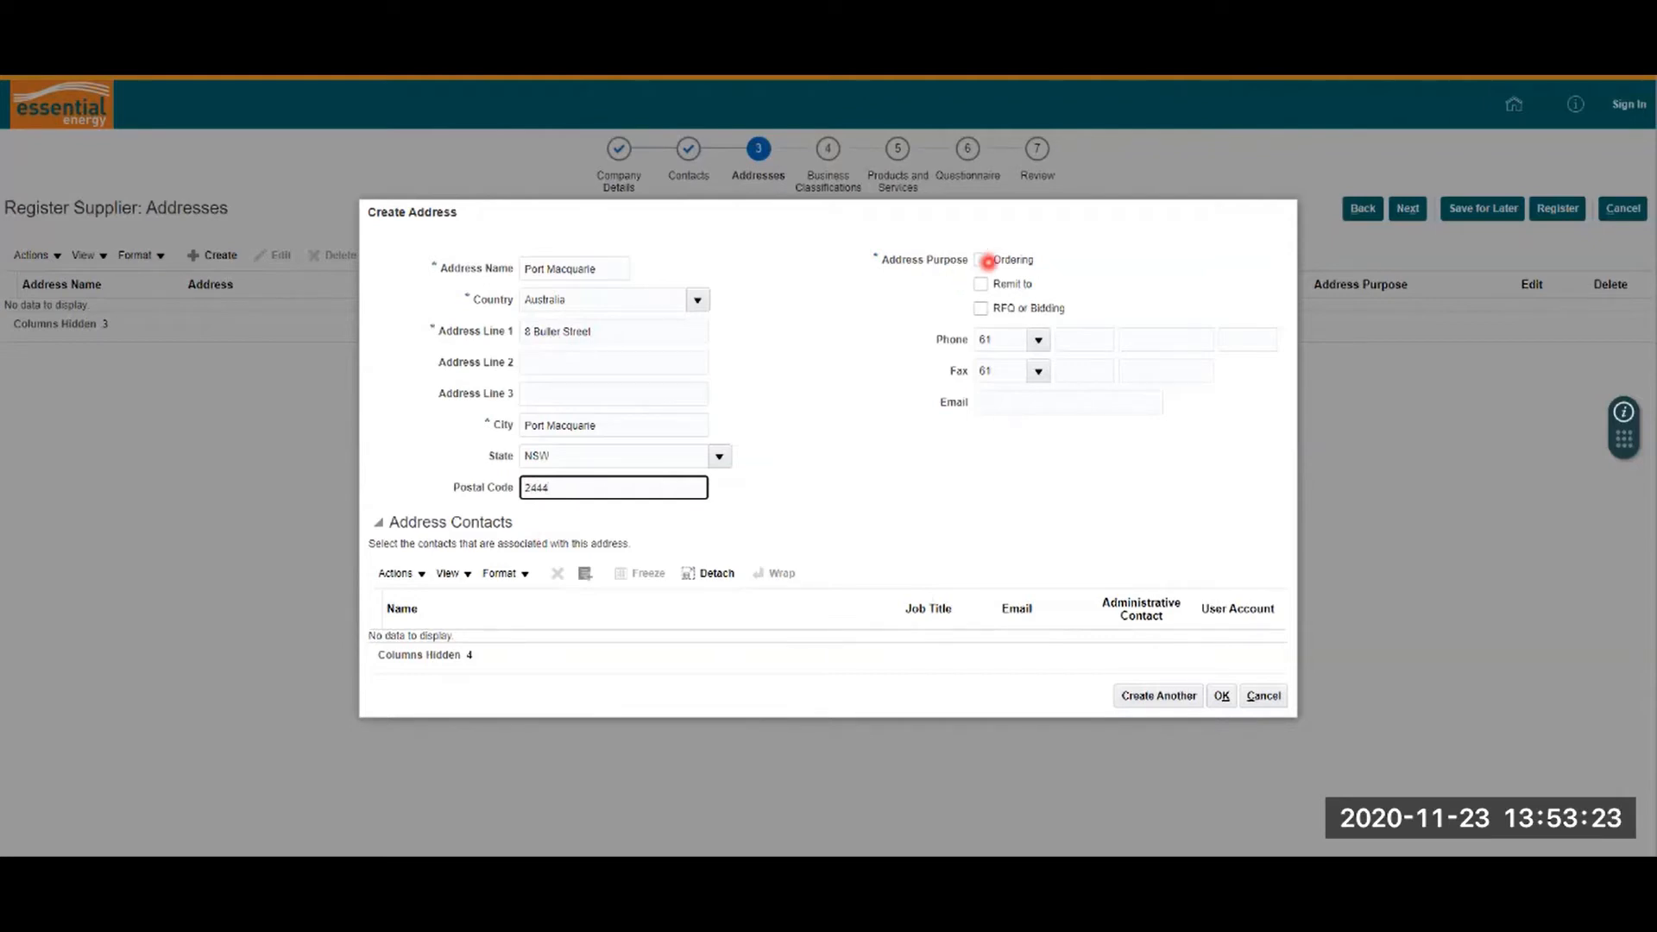
# Step: Tick Ordering, Remit to and RFQ or Bidding purposes and enter the address e-mail
pyautogui.click(981, 260)
pyautogui.click(982, 284)
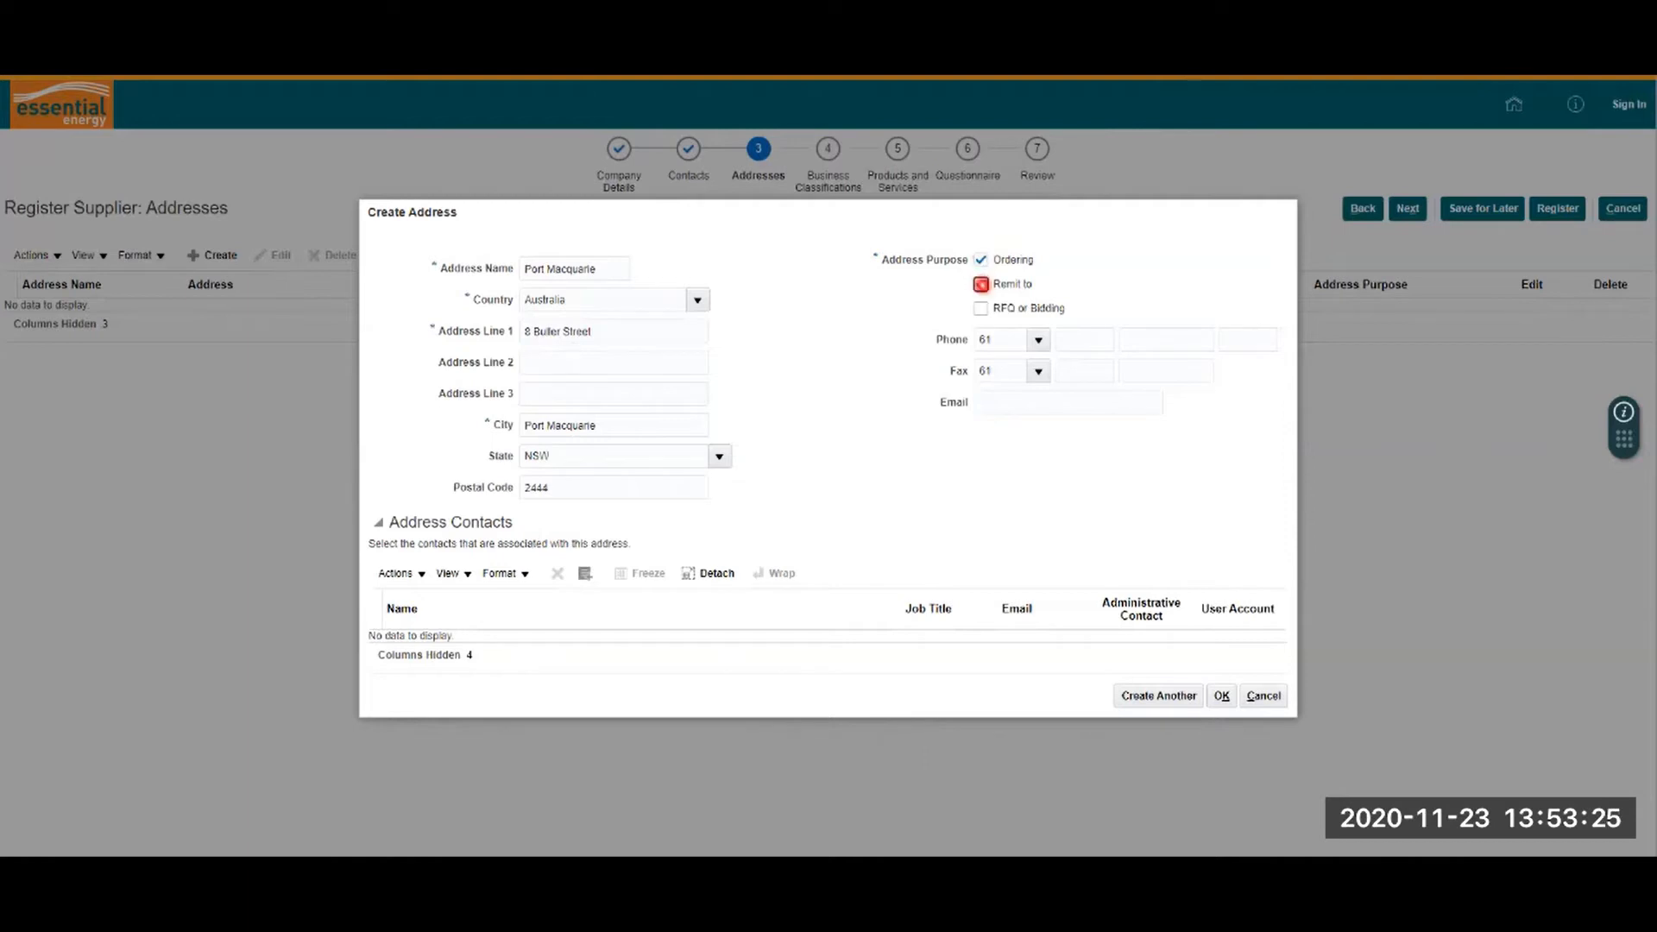
pyautogui.click(981, 308)
pyautogui.click(1035, 405)
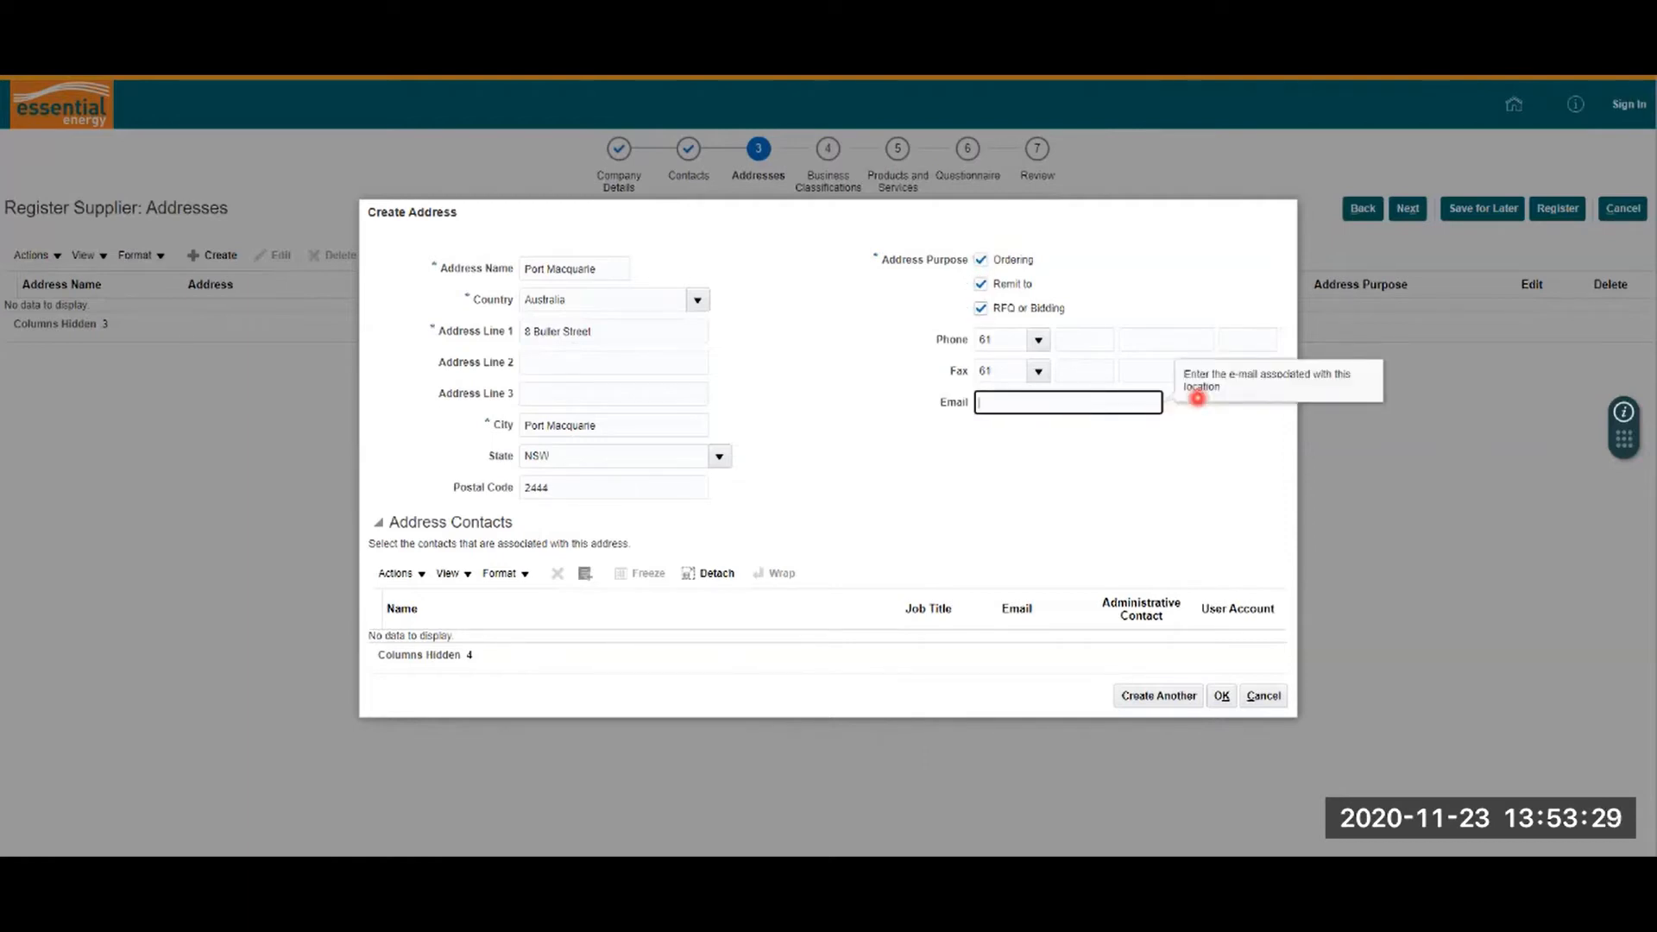
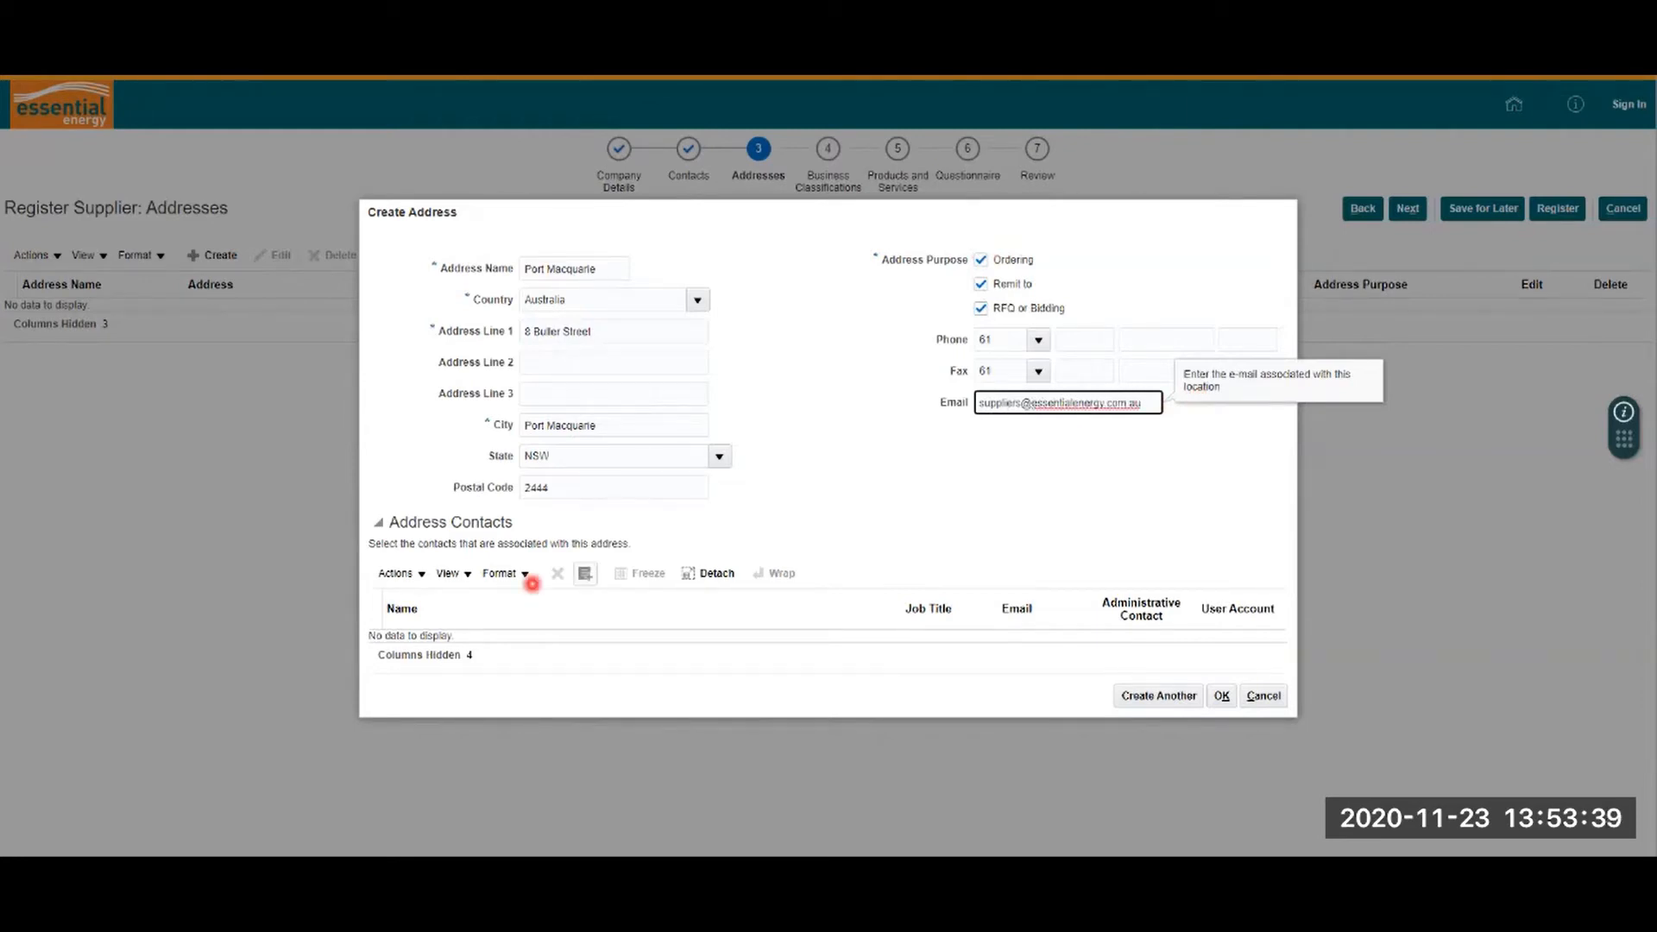
pyautogui.click(422, 575)
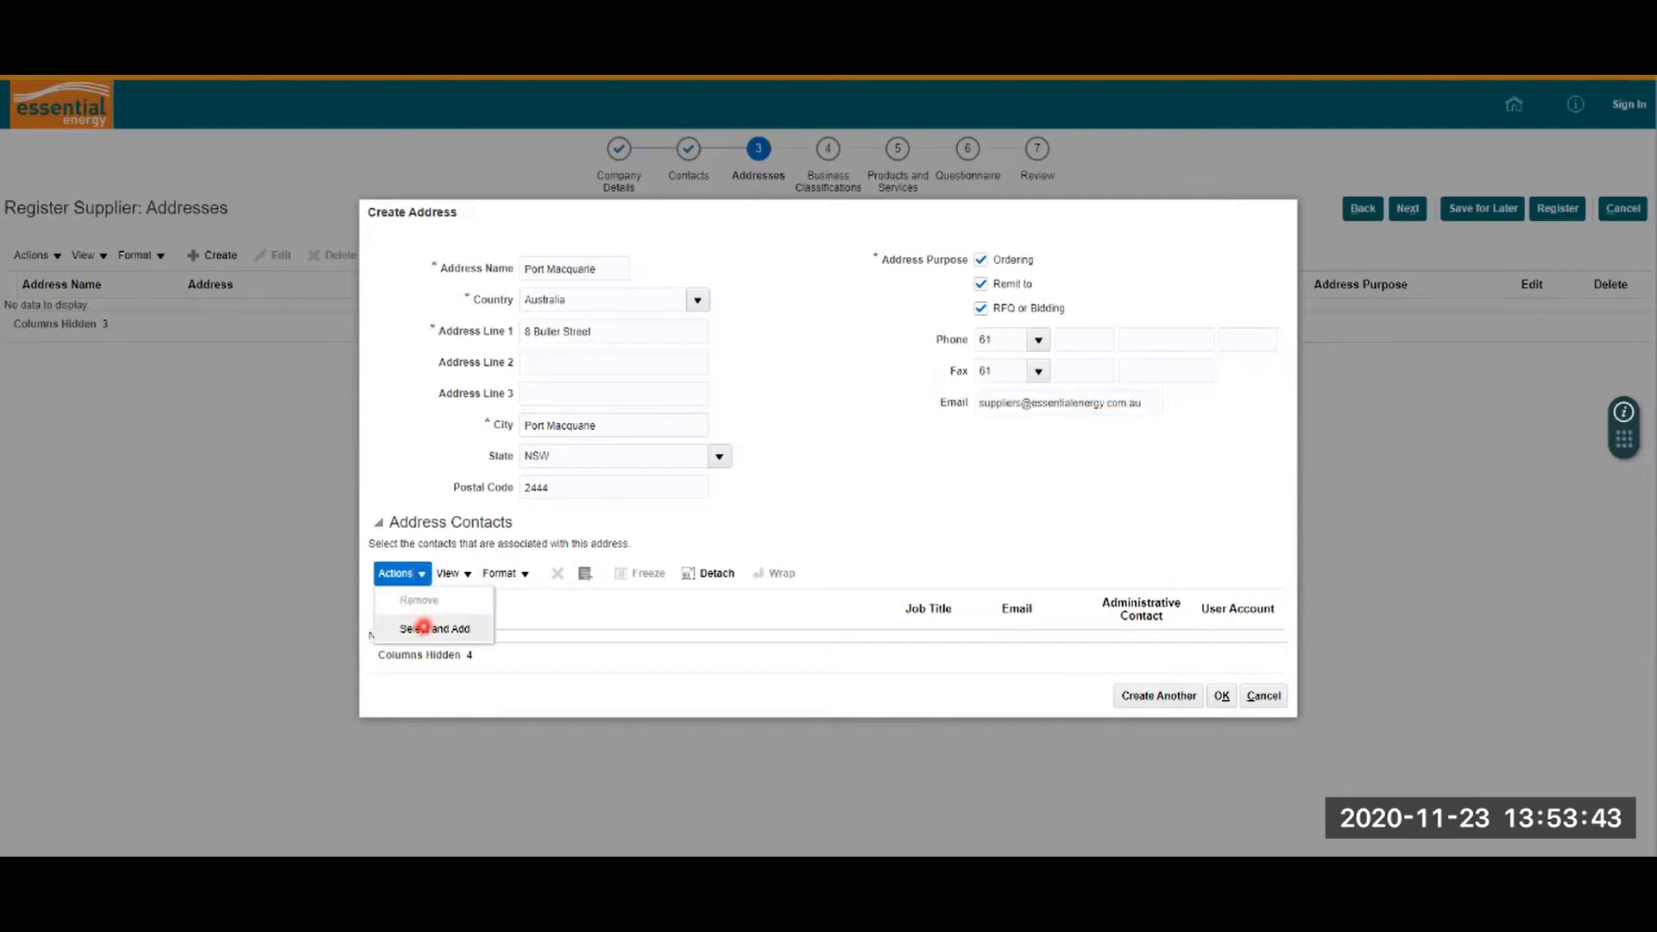
# Step: Link the Supplier contact to the Port Macquarie address, save it and advance
pyautogui.click(424, 629)
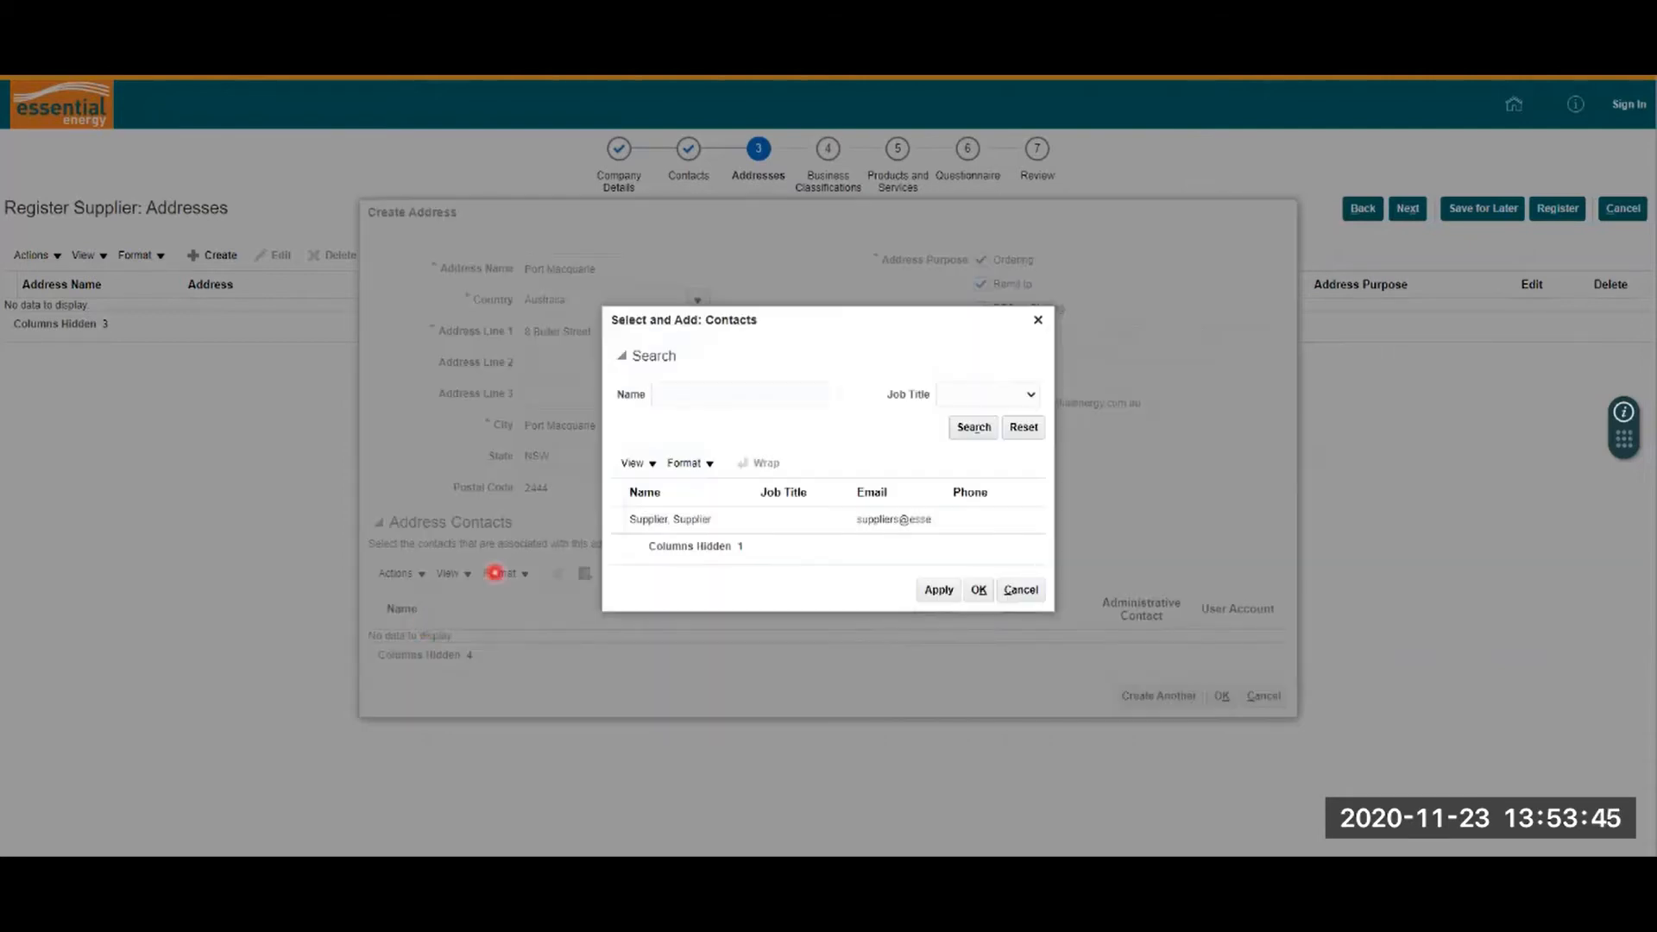
pyautogui.click(613, 519)
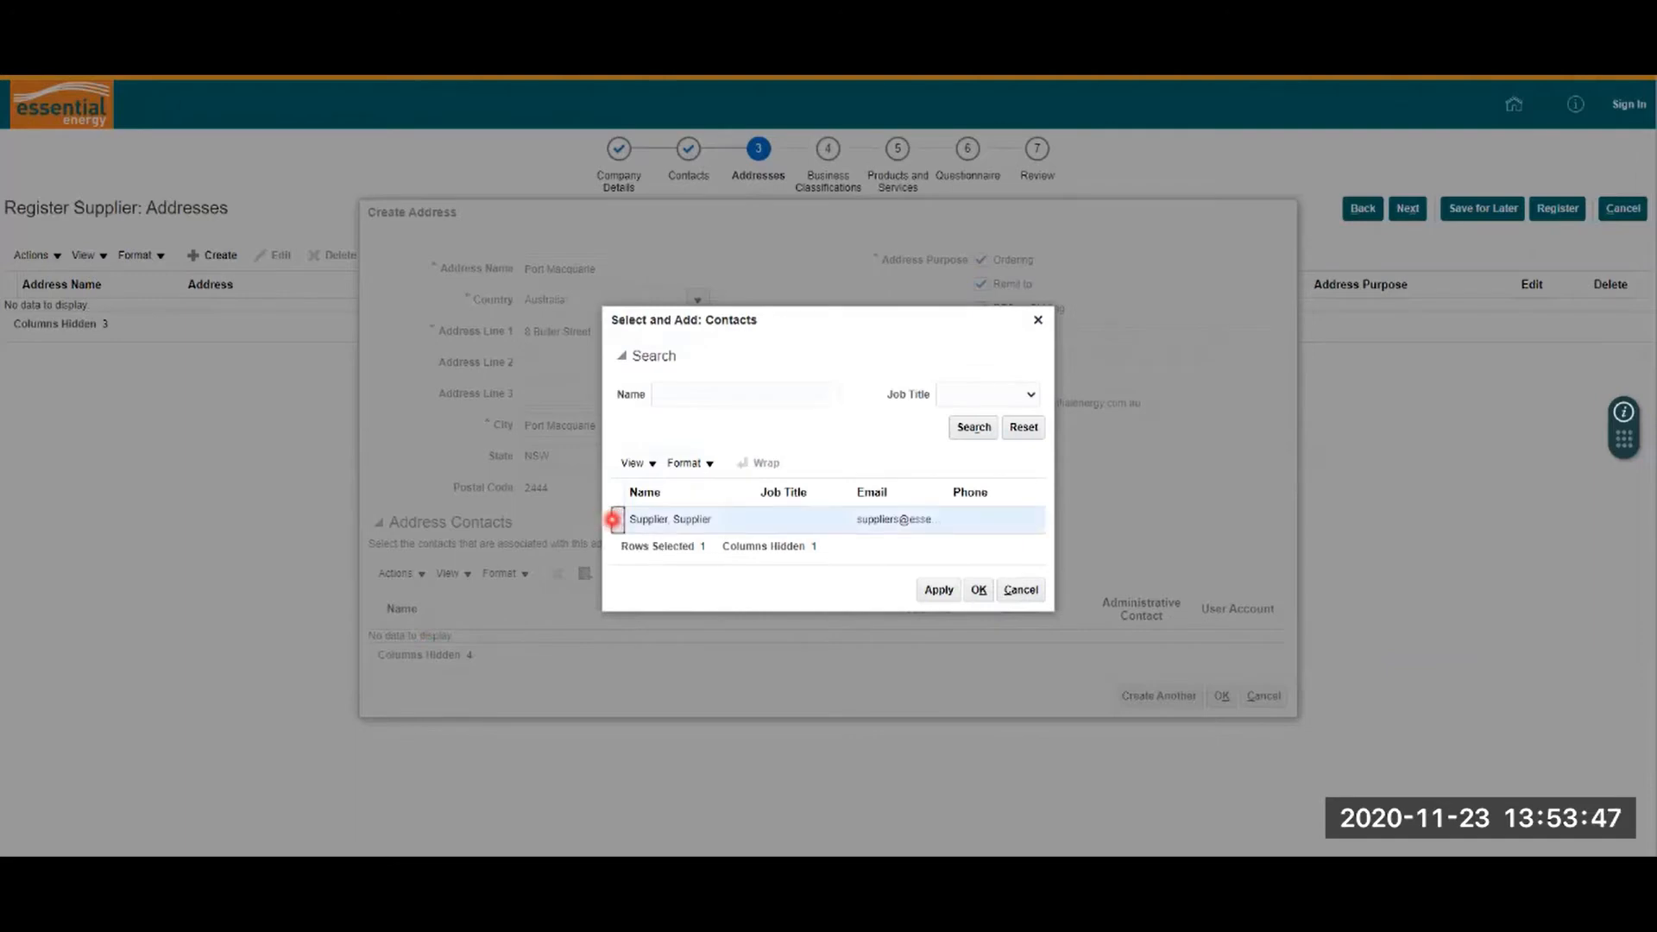
pyautogui.click(978, 590)
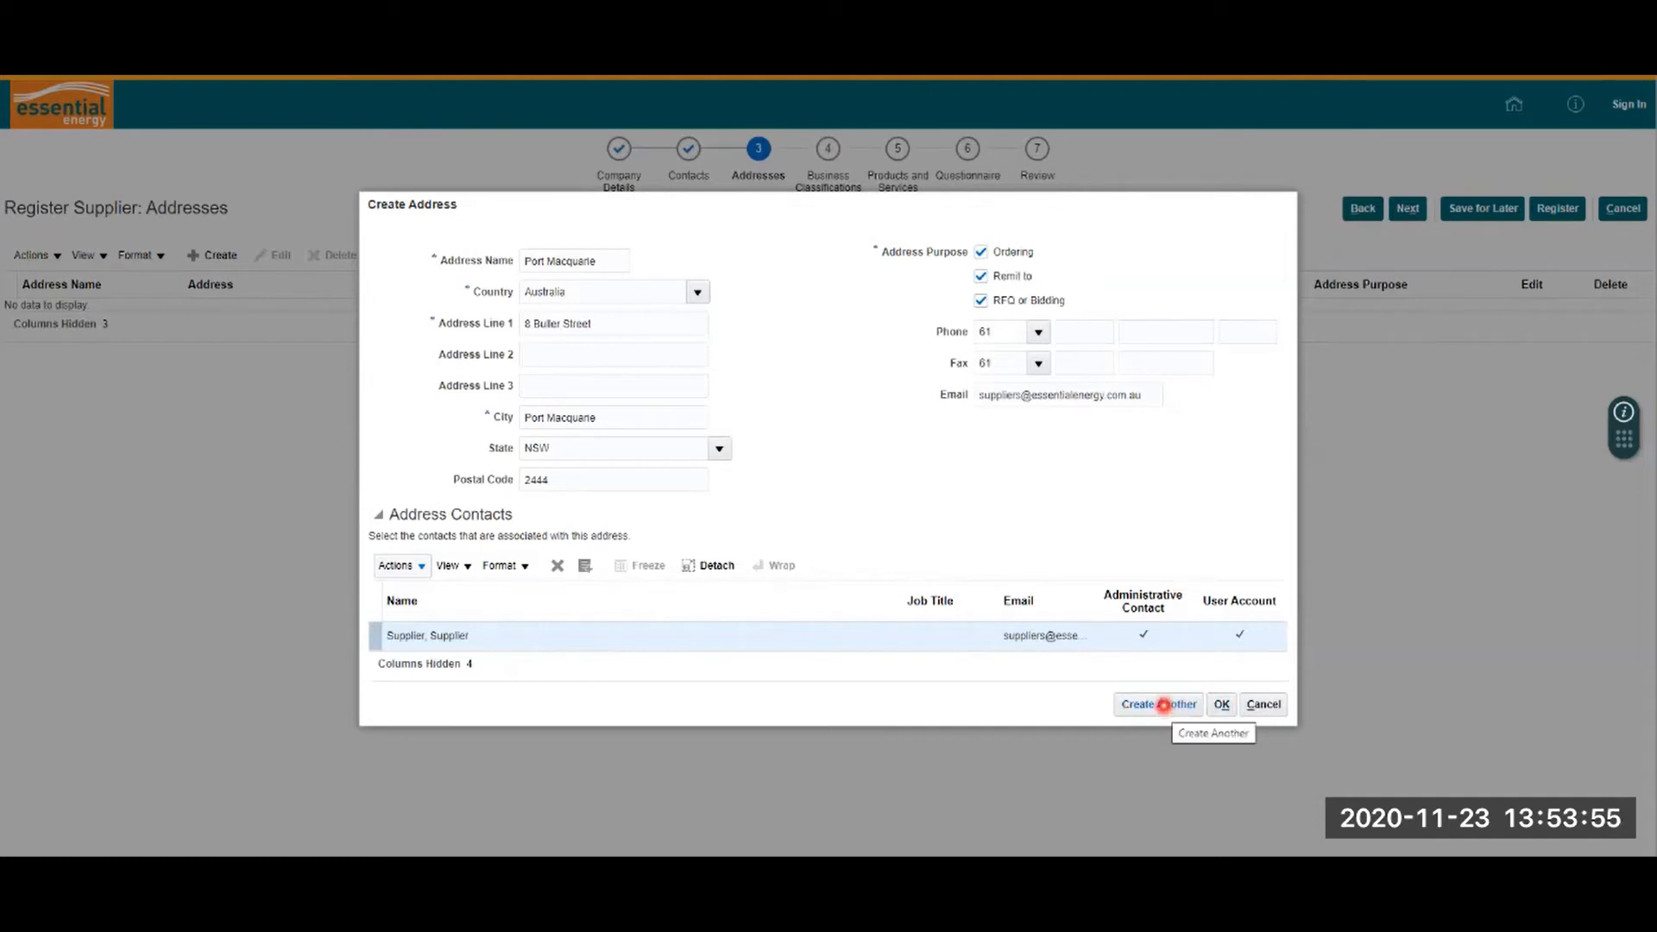
pyautogui.click(1222, 705)
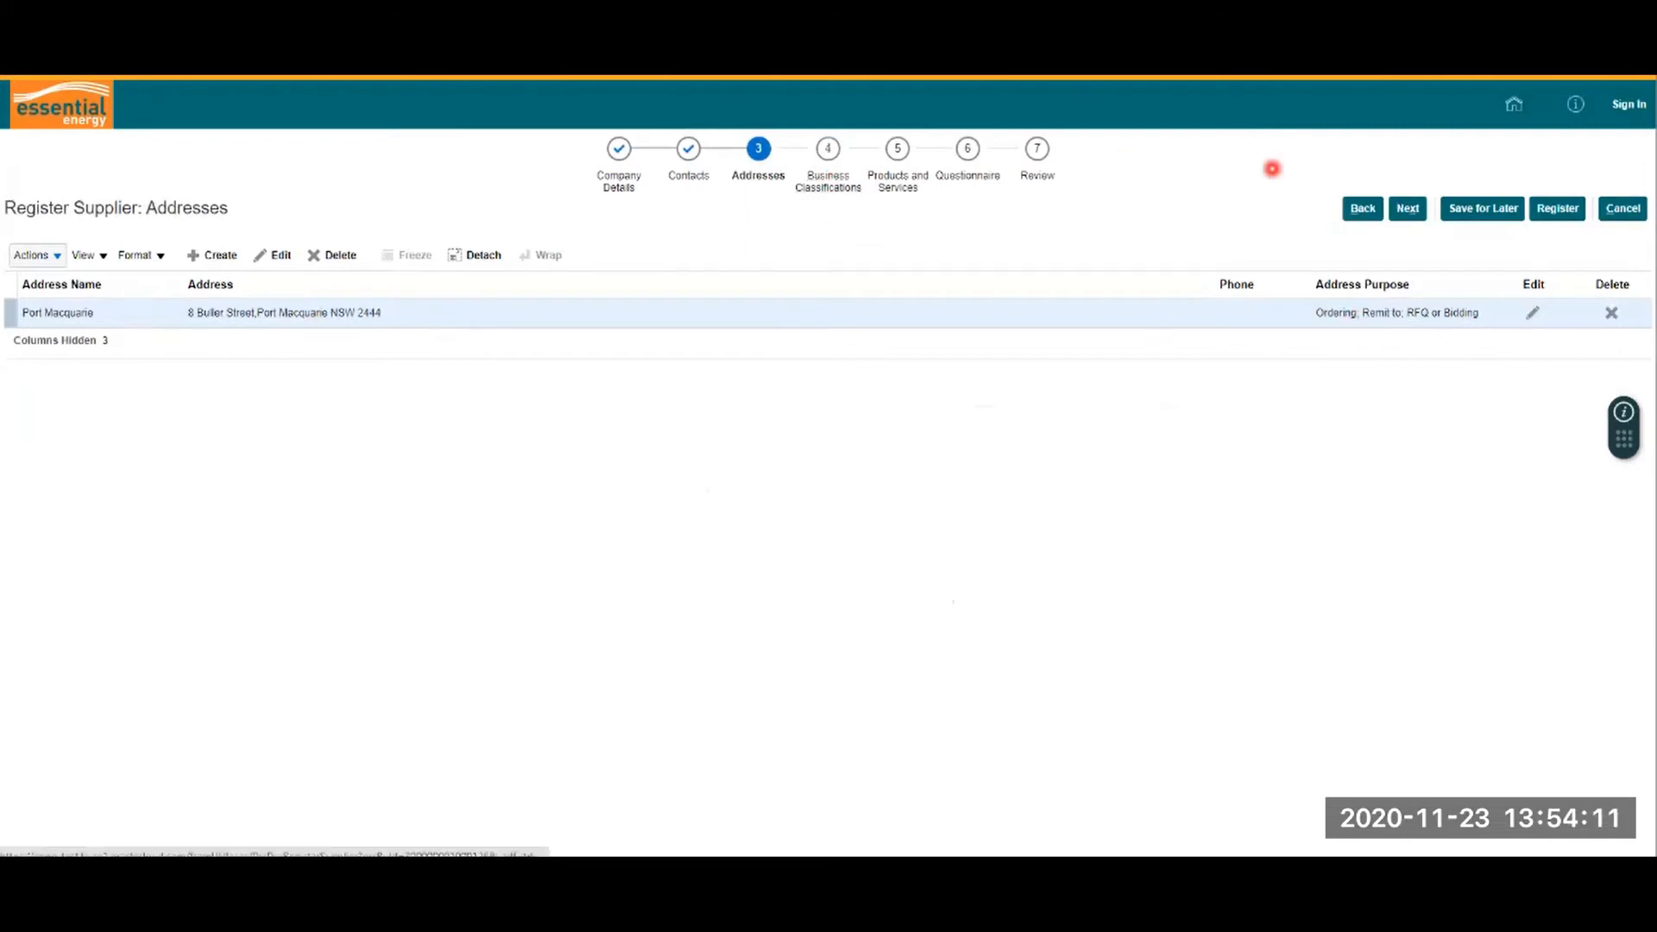
pyautogui.click(1408, 208)
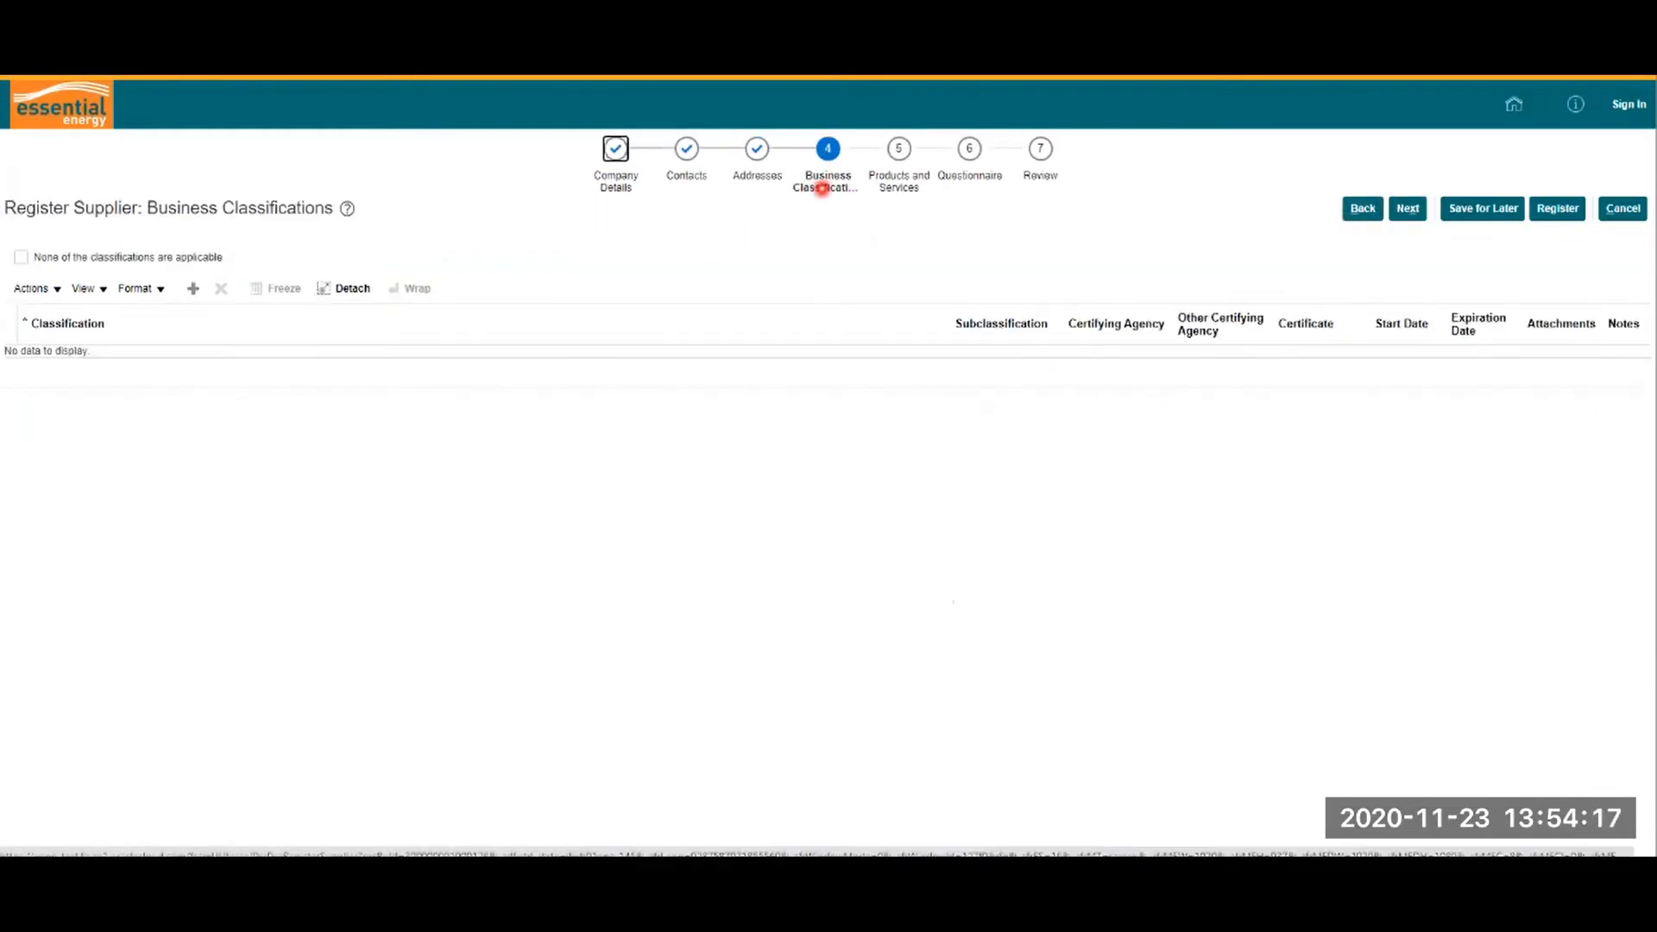
# Step: Add Small Business 1-19 FTE and Regional NSW supplier outside Sydney classifications, then advance
pyautogui.click(830, 205)
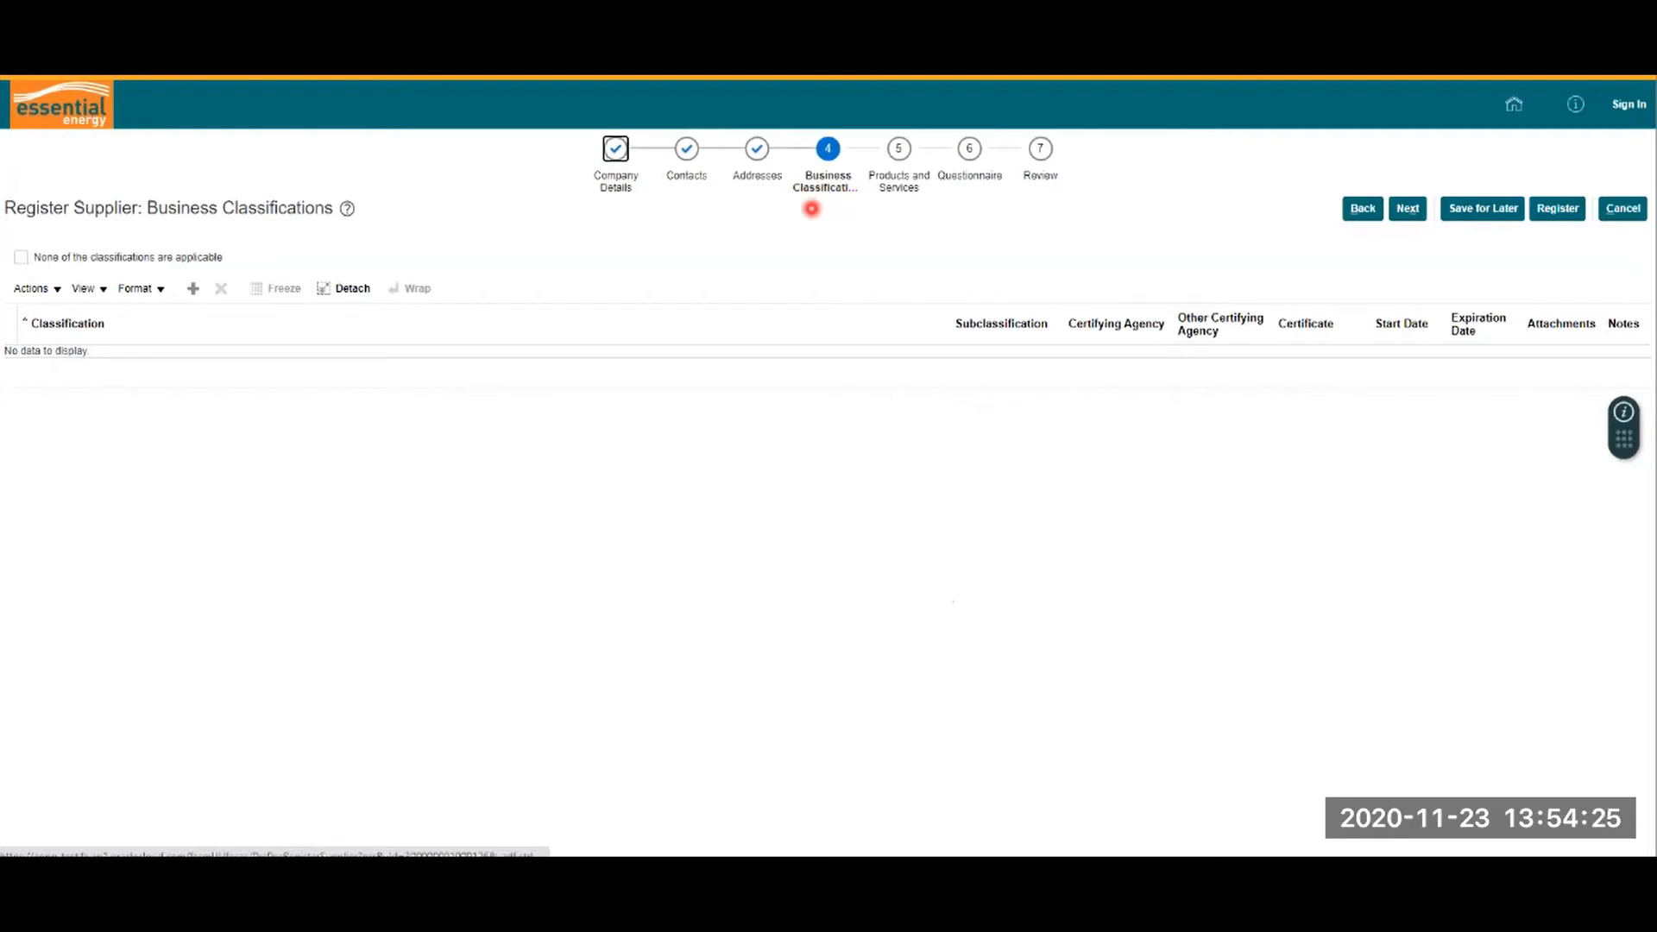
pyautogui.click(193, 291)
pyautogui.click(110, 365)
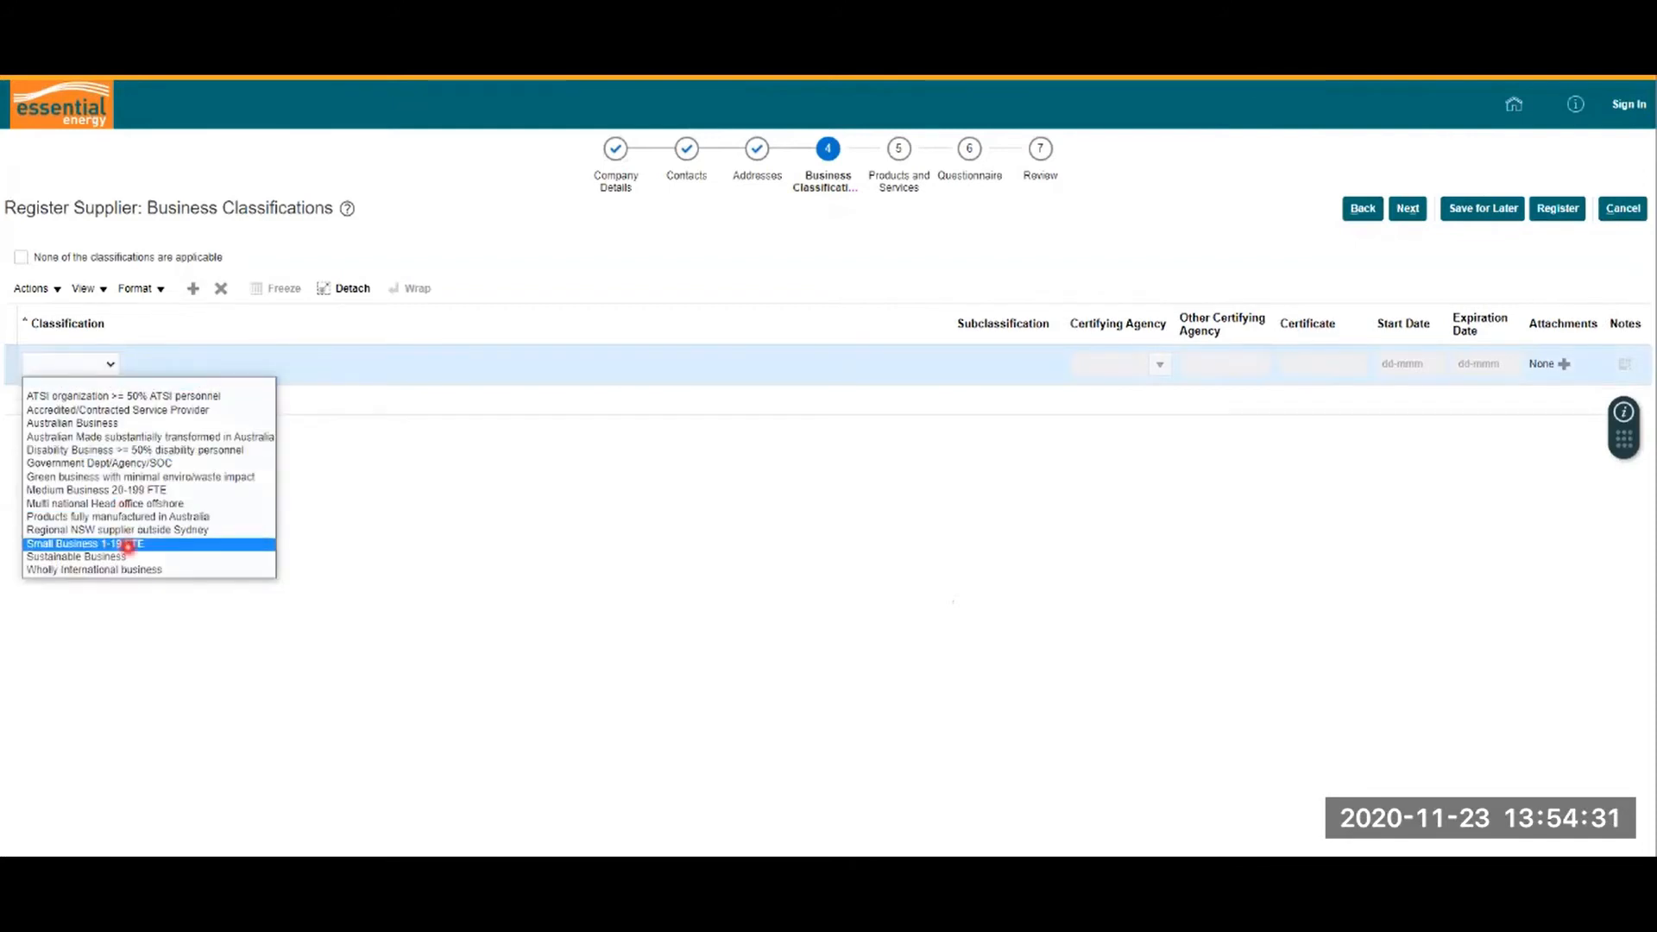
pyautogui.click(126, 544)
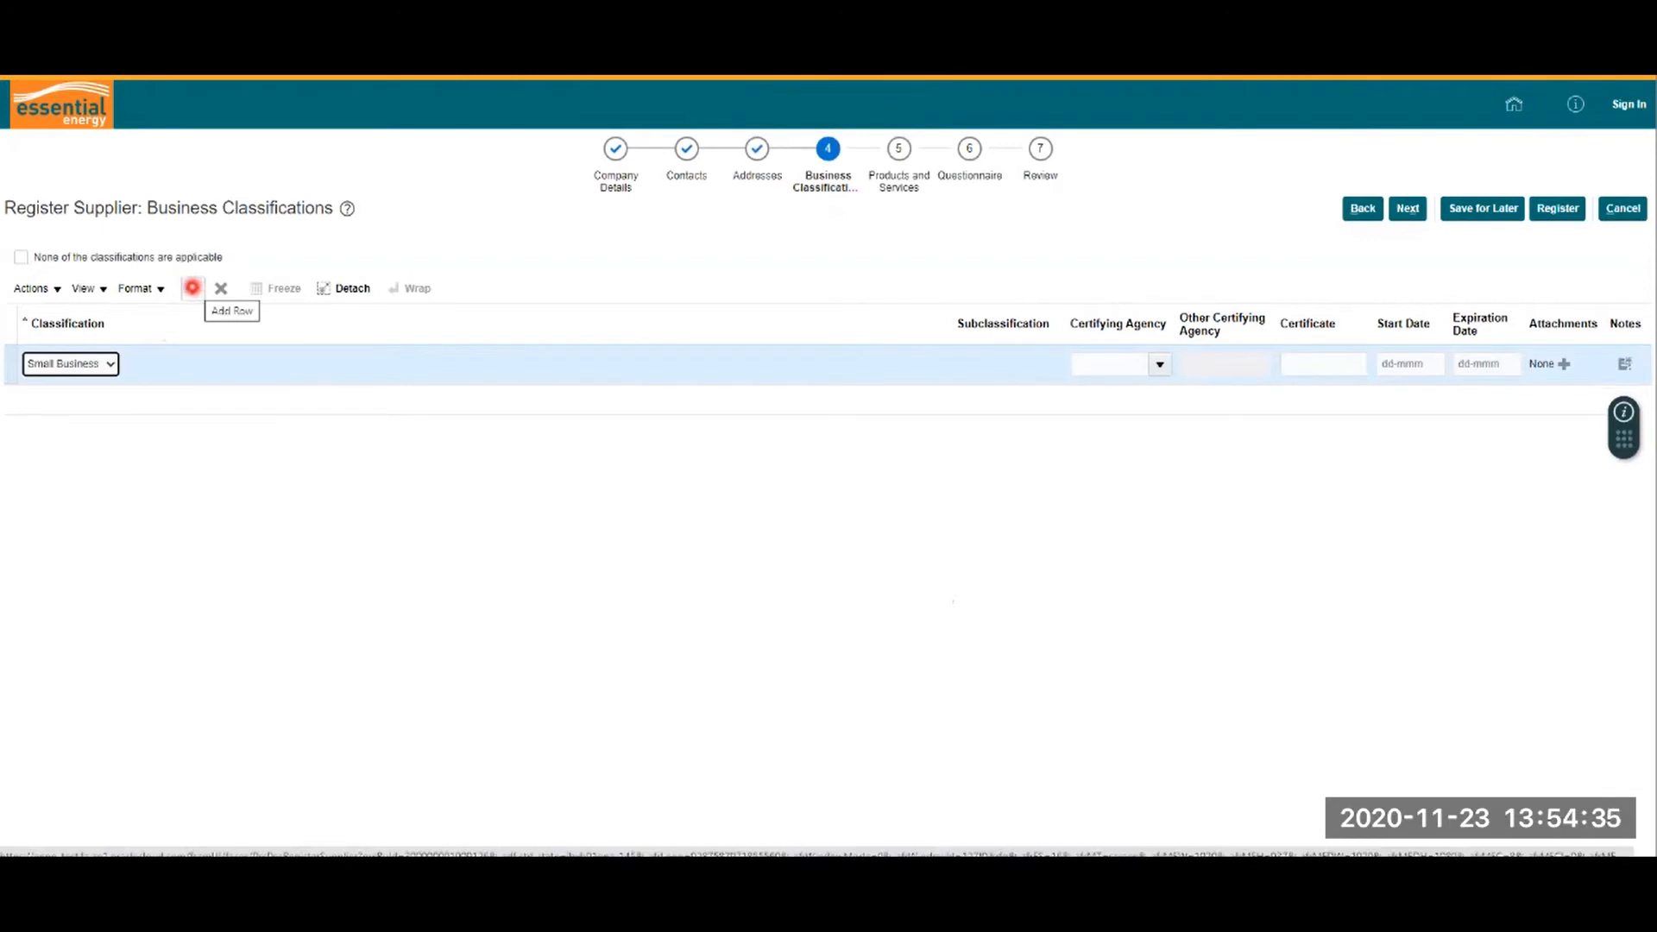
pyautogui.click(192, 287)
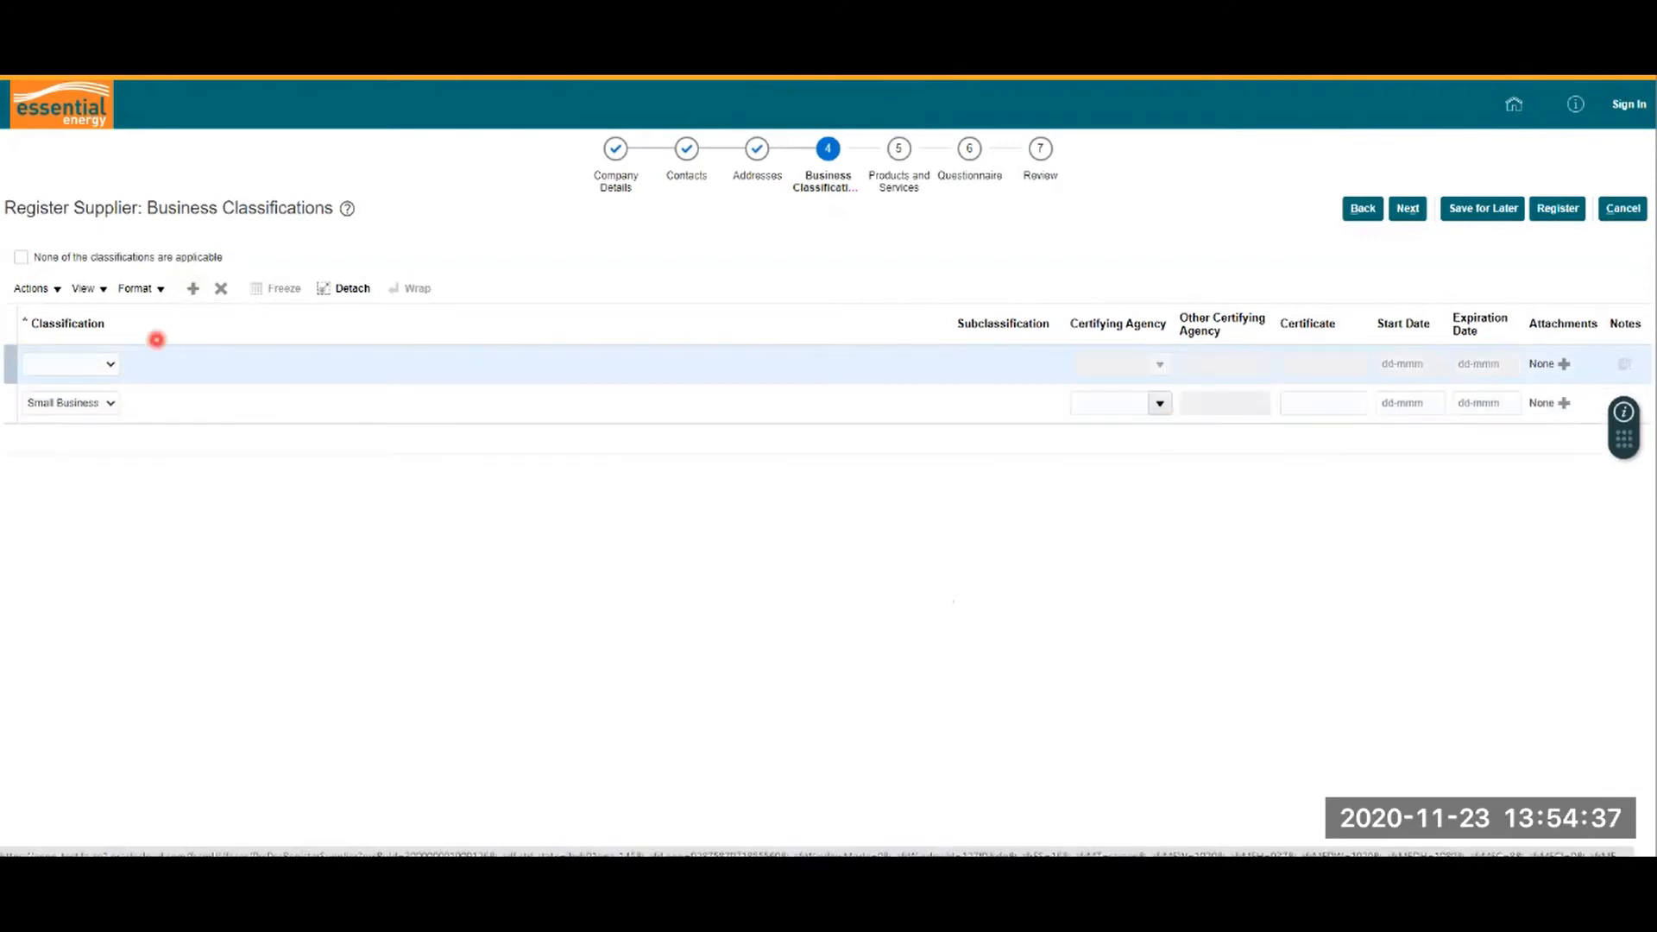
pyautogui.click(112, 366)
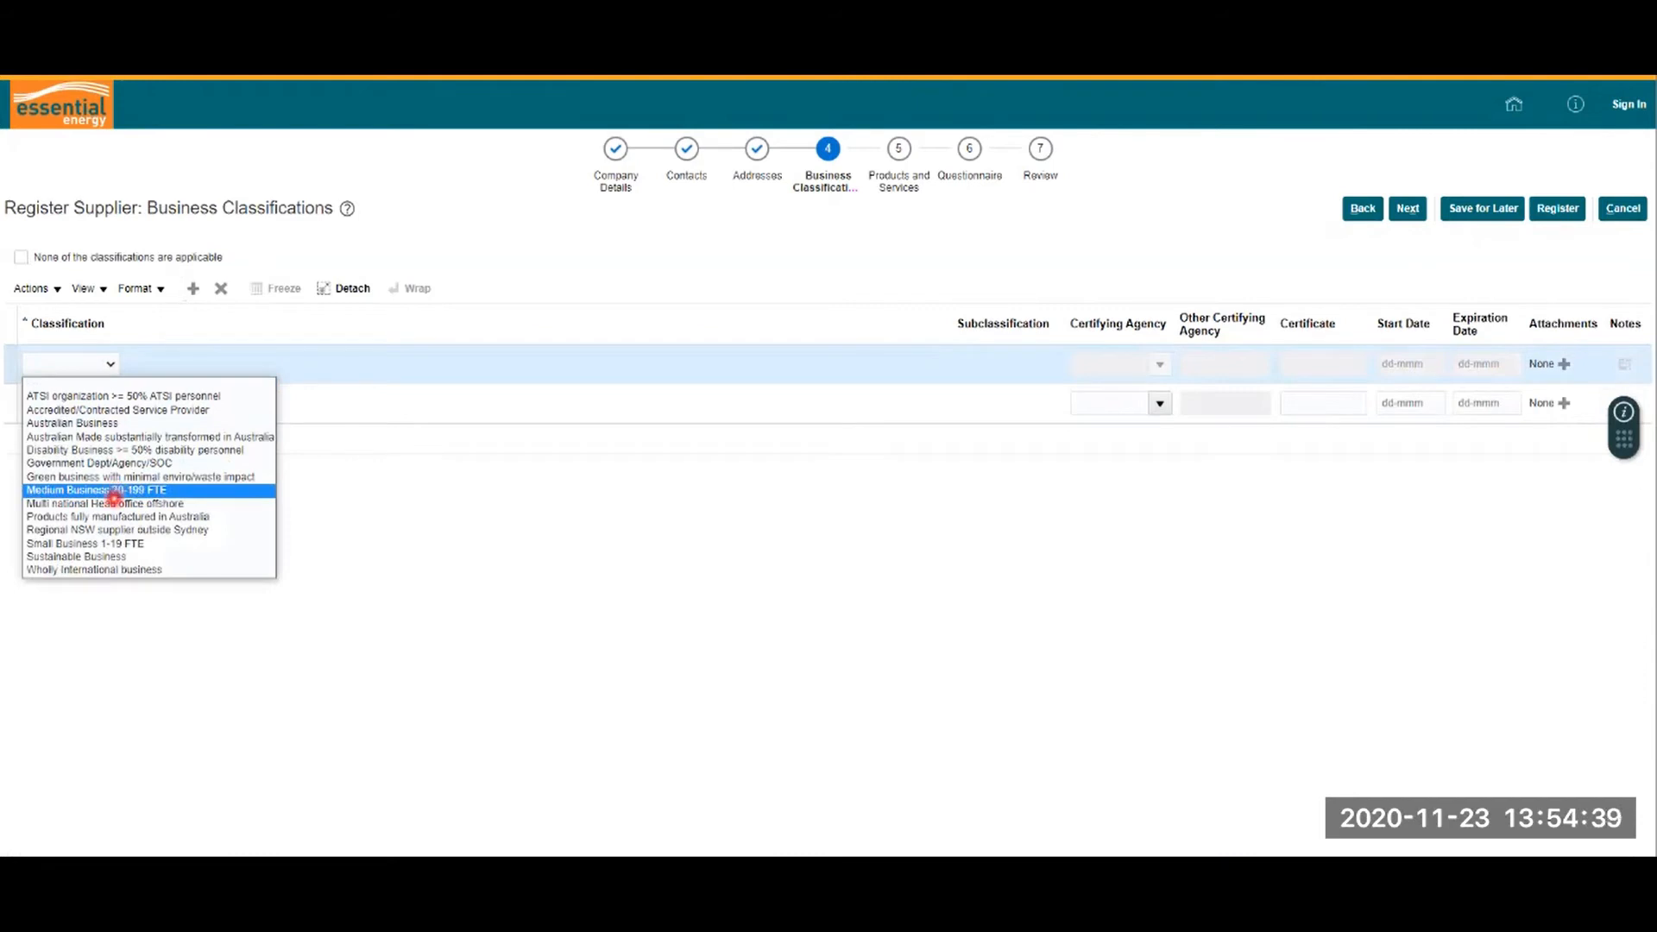
pyautogui.click(114, 528)
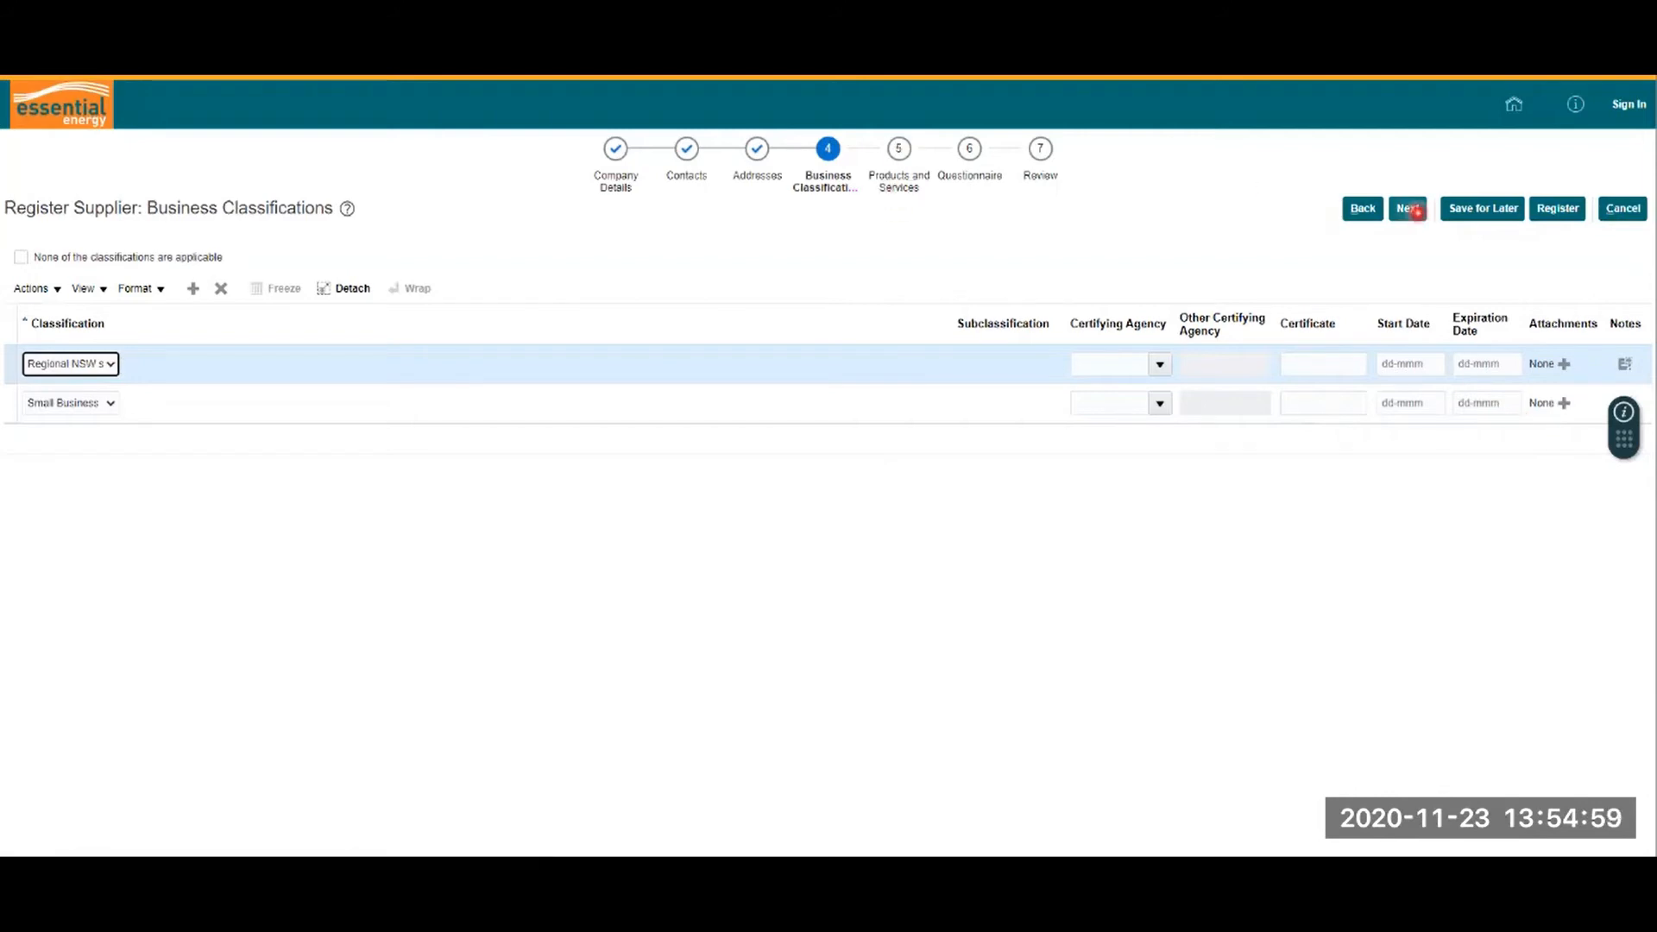
pyautogui.click(1416, 212)
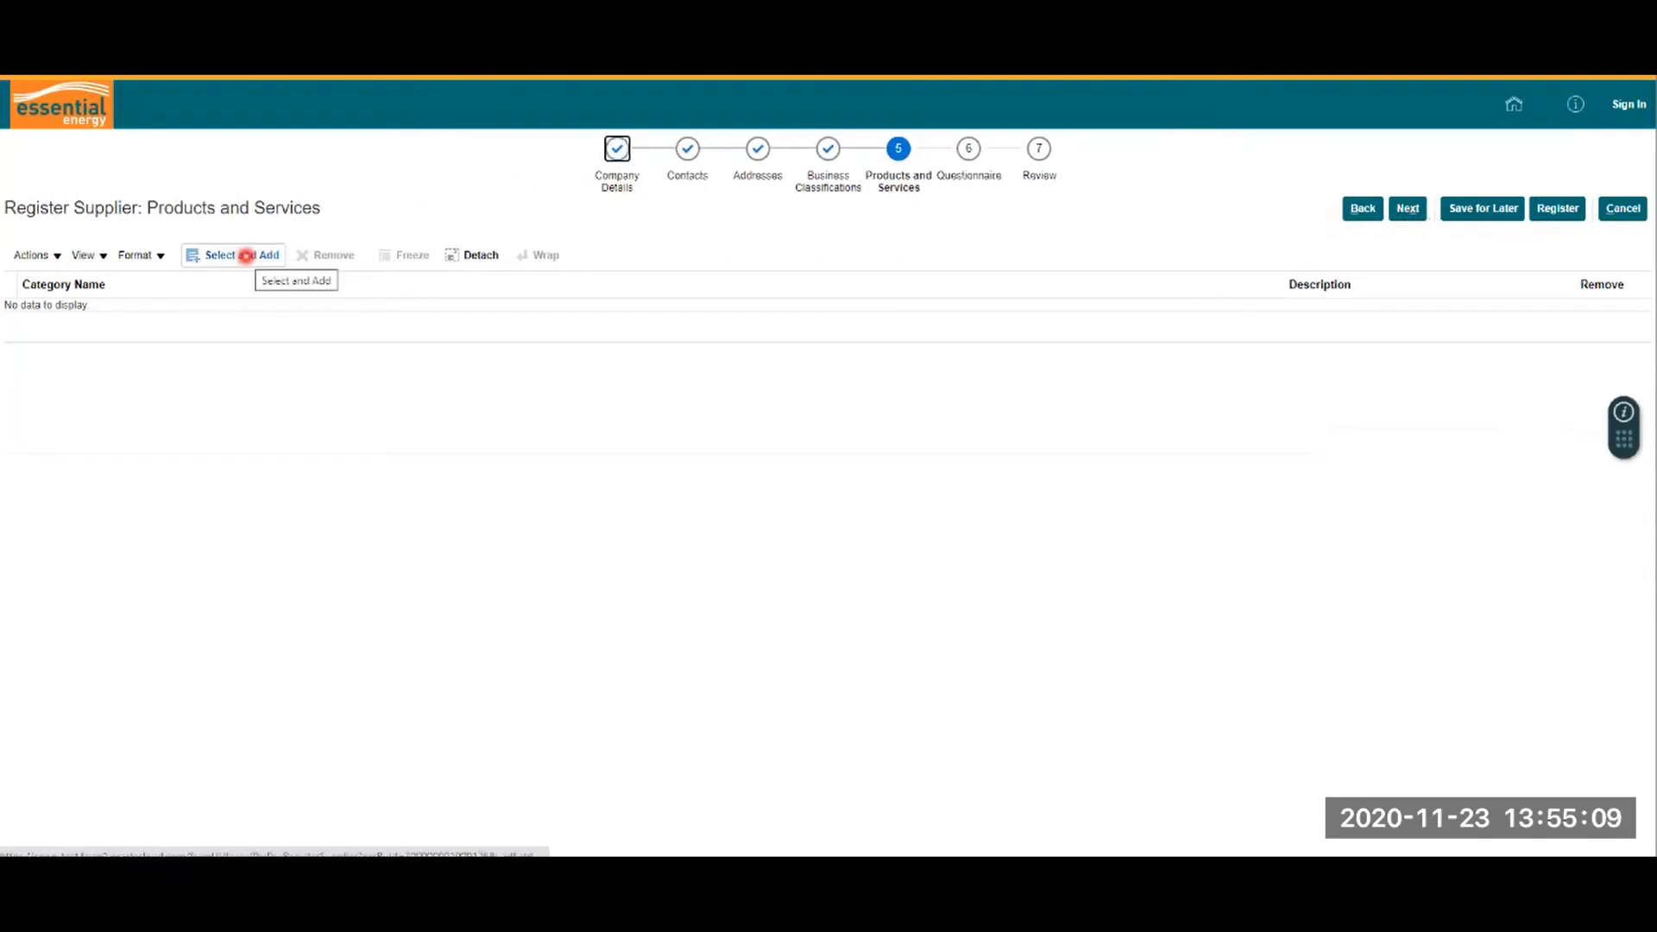
# Step: Add the Corporate > Labour Services category, then advance to the Questionnaire
pyautogui.click(240, 255)
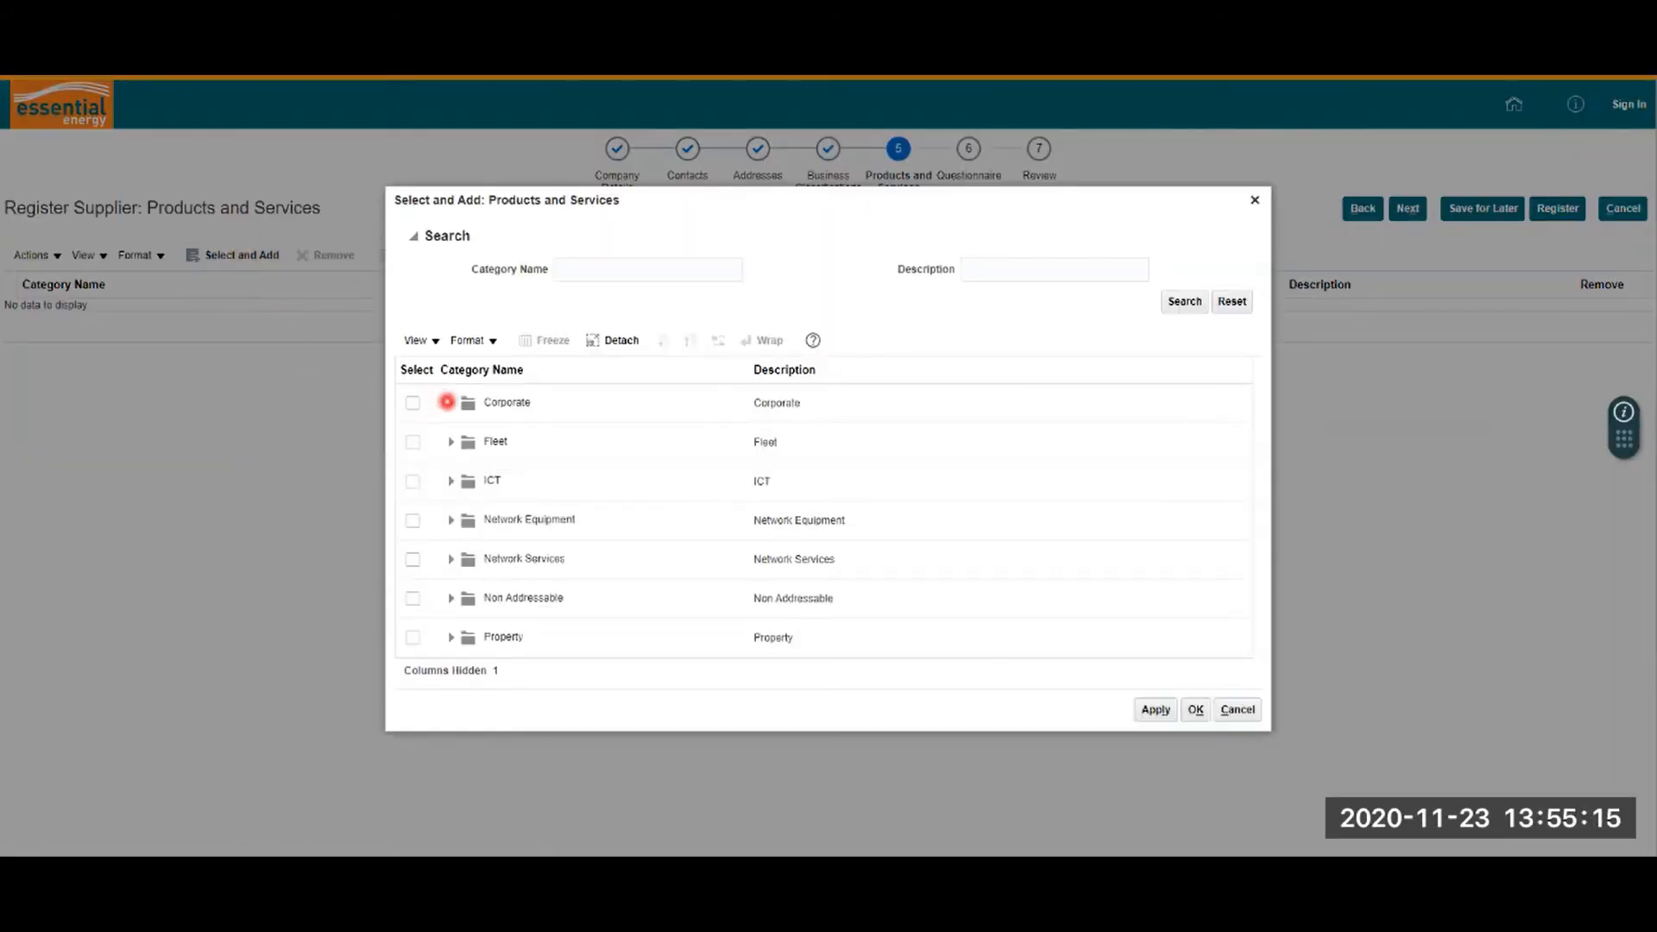
pyautogui.click(447, 401)
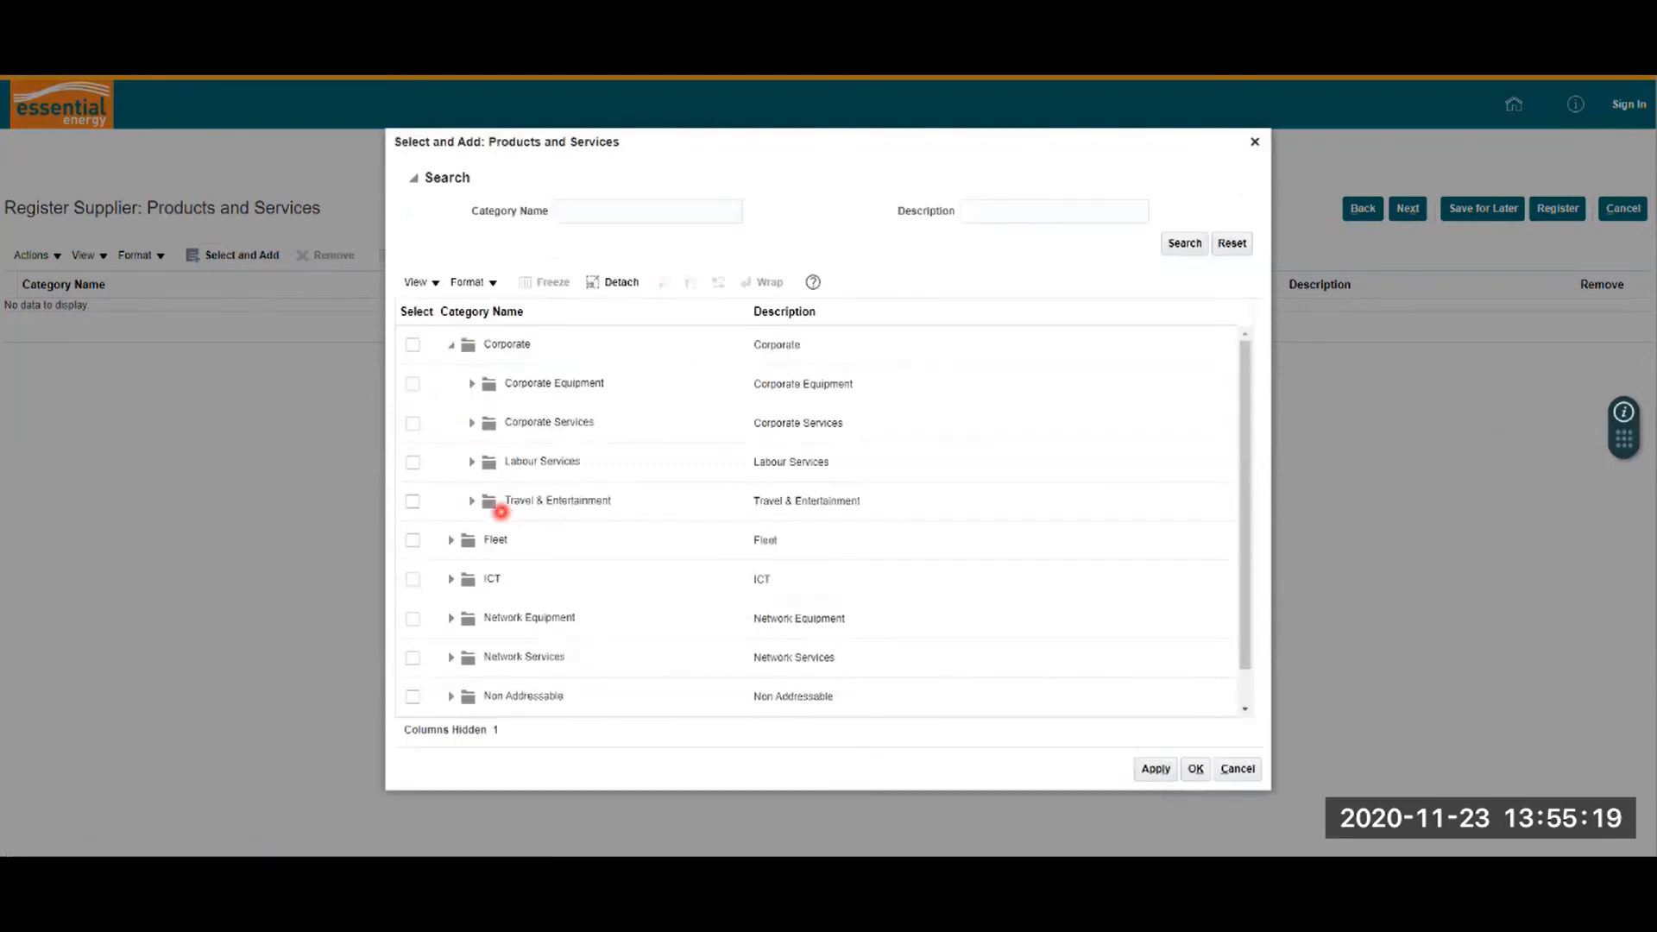
pyautogui.click(413, 462)
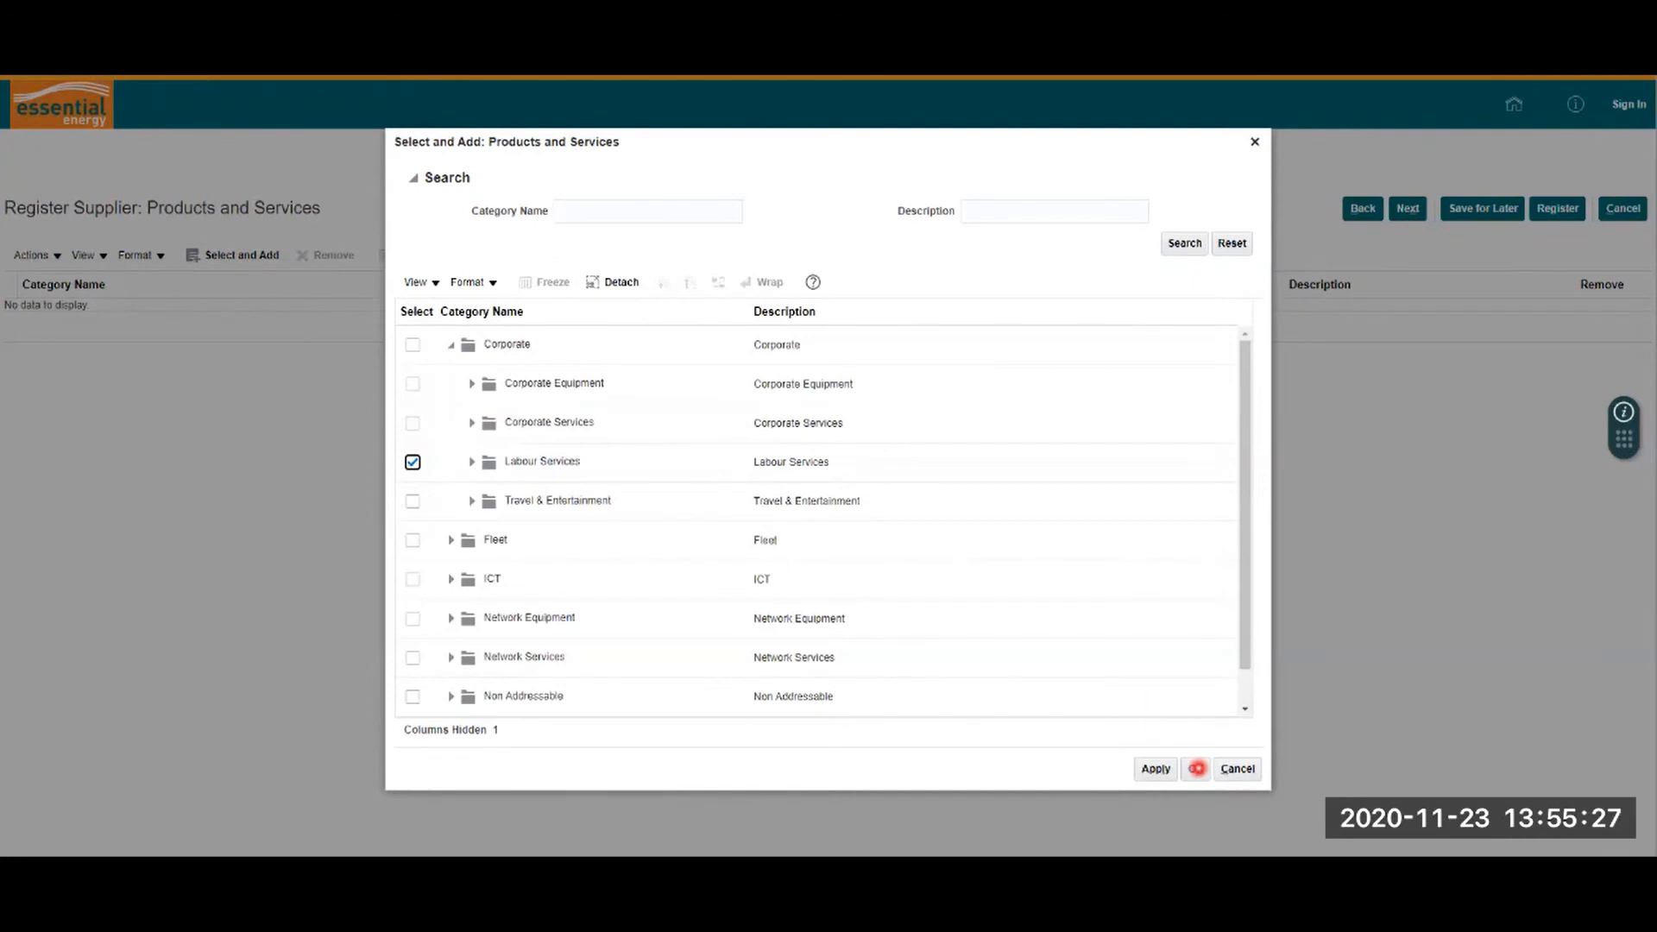
pyautogui.click(1197, 768)
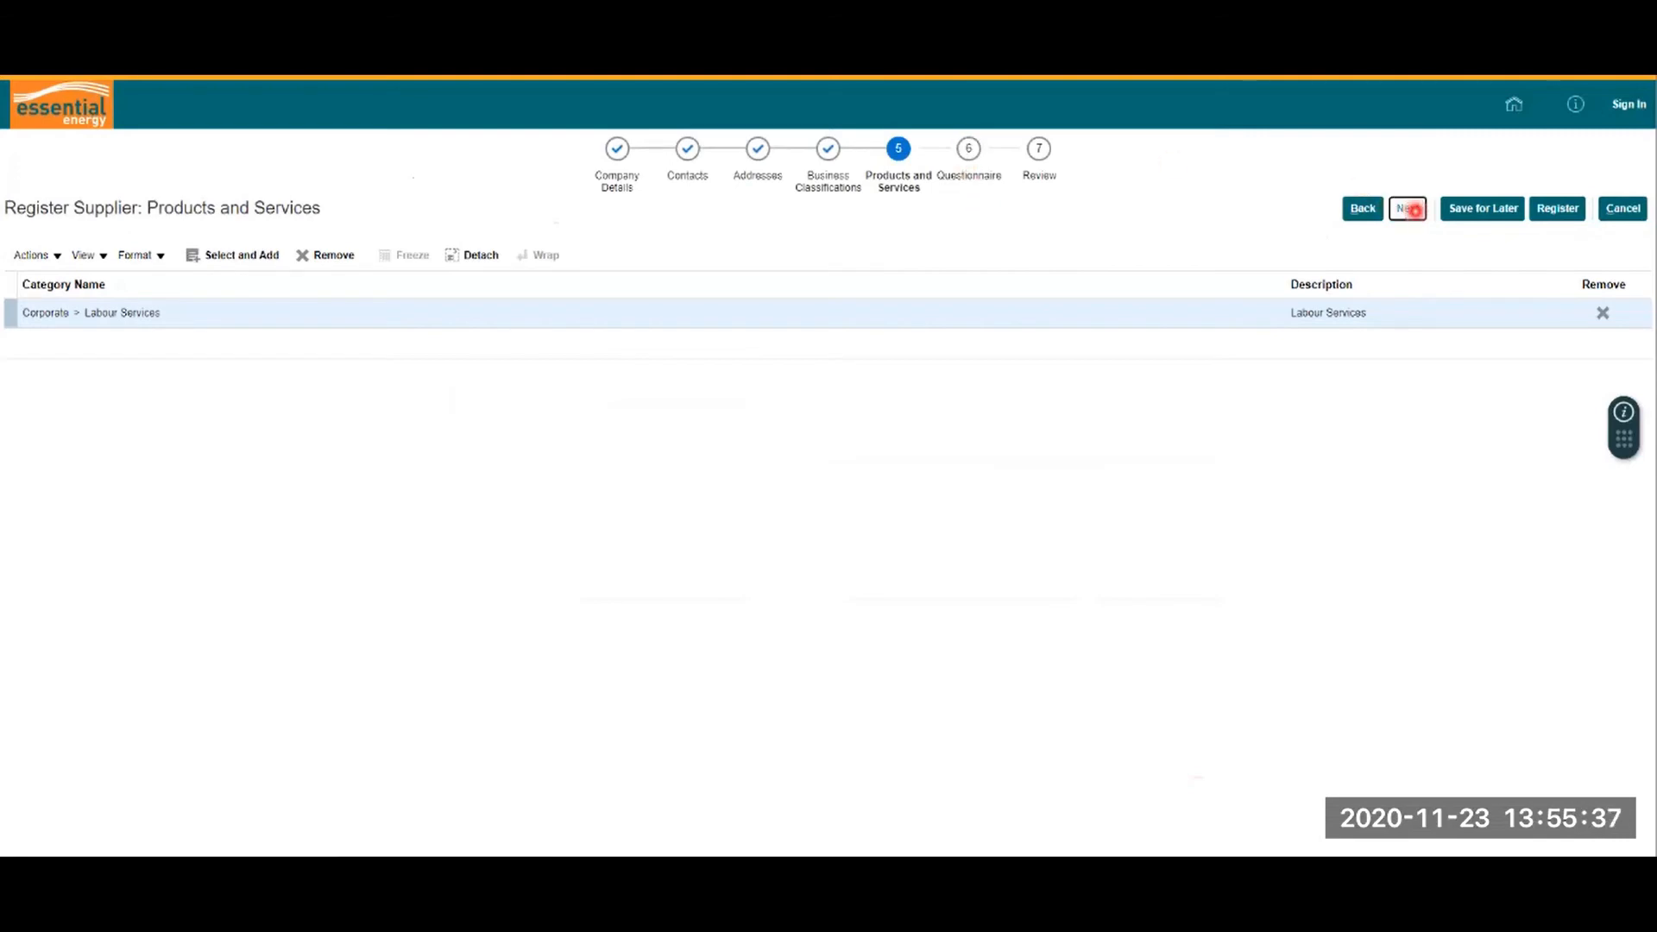
pyautogui.click(1408, 208)
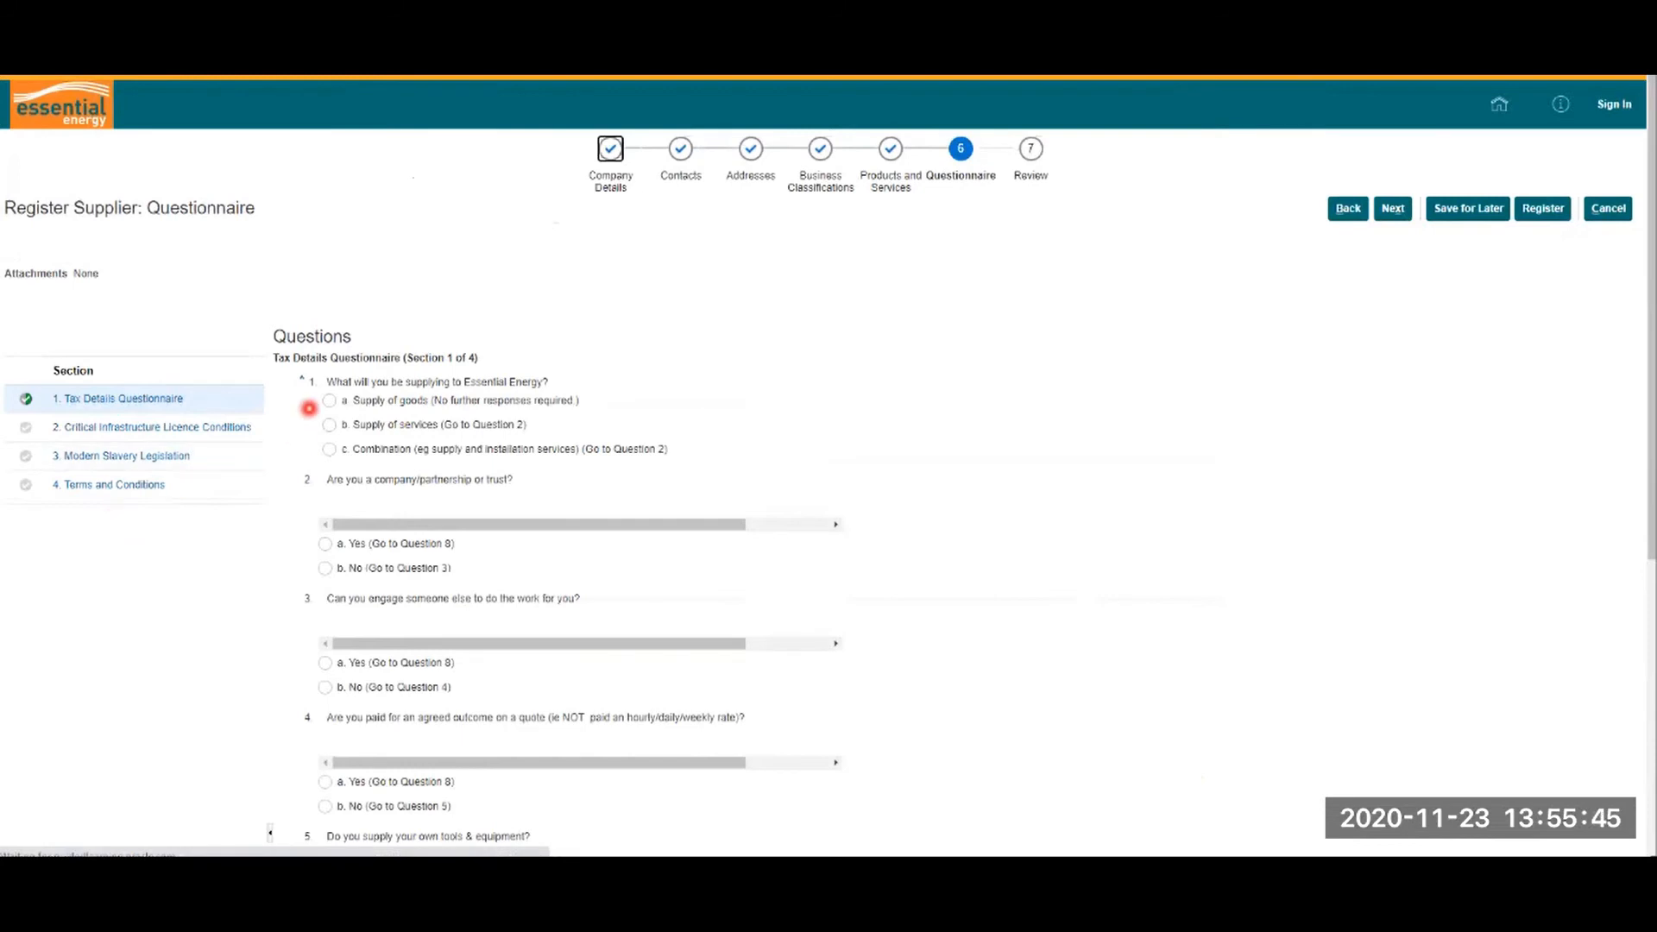
# Step: Answer question 1 with 'a. Supply of goods' and go to Section 2
pyautogui.click(329, 401)
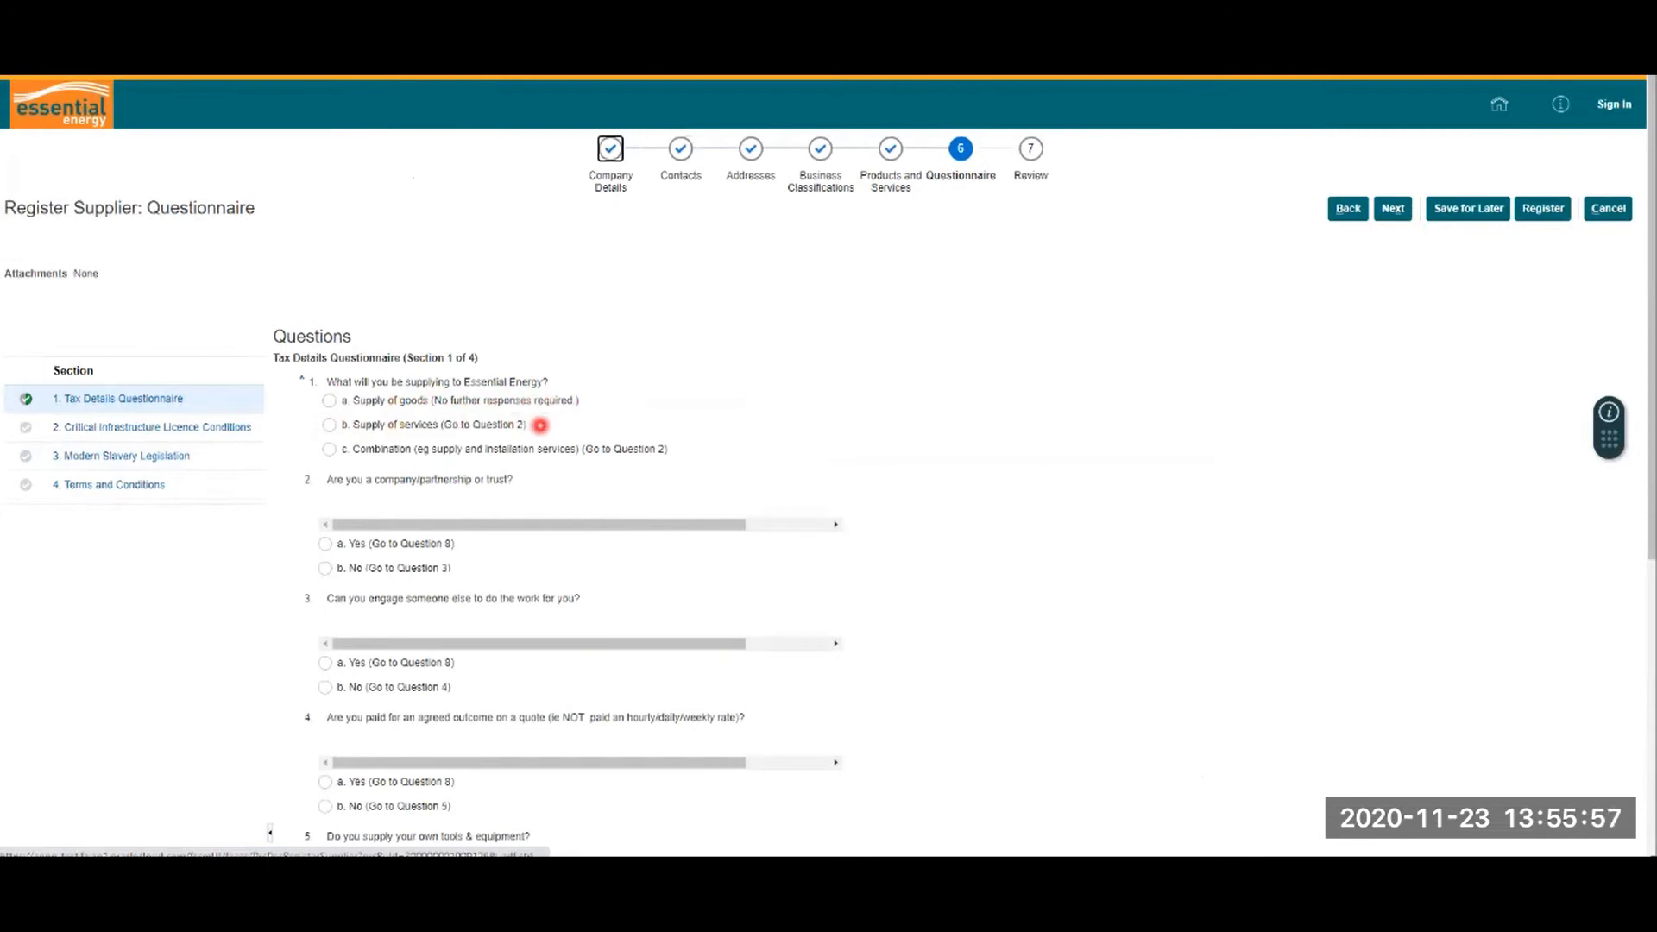
pyautogui.click(328, 400)
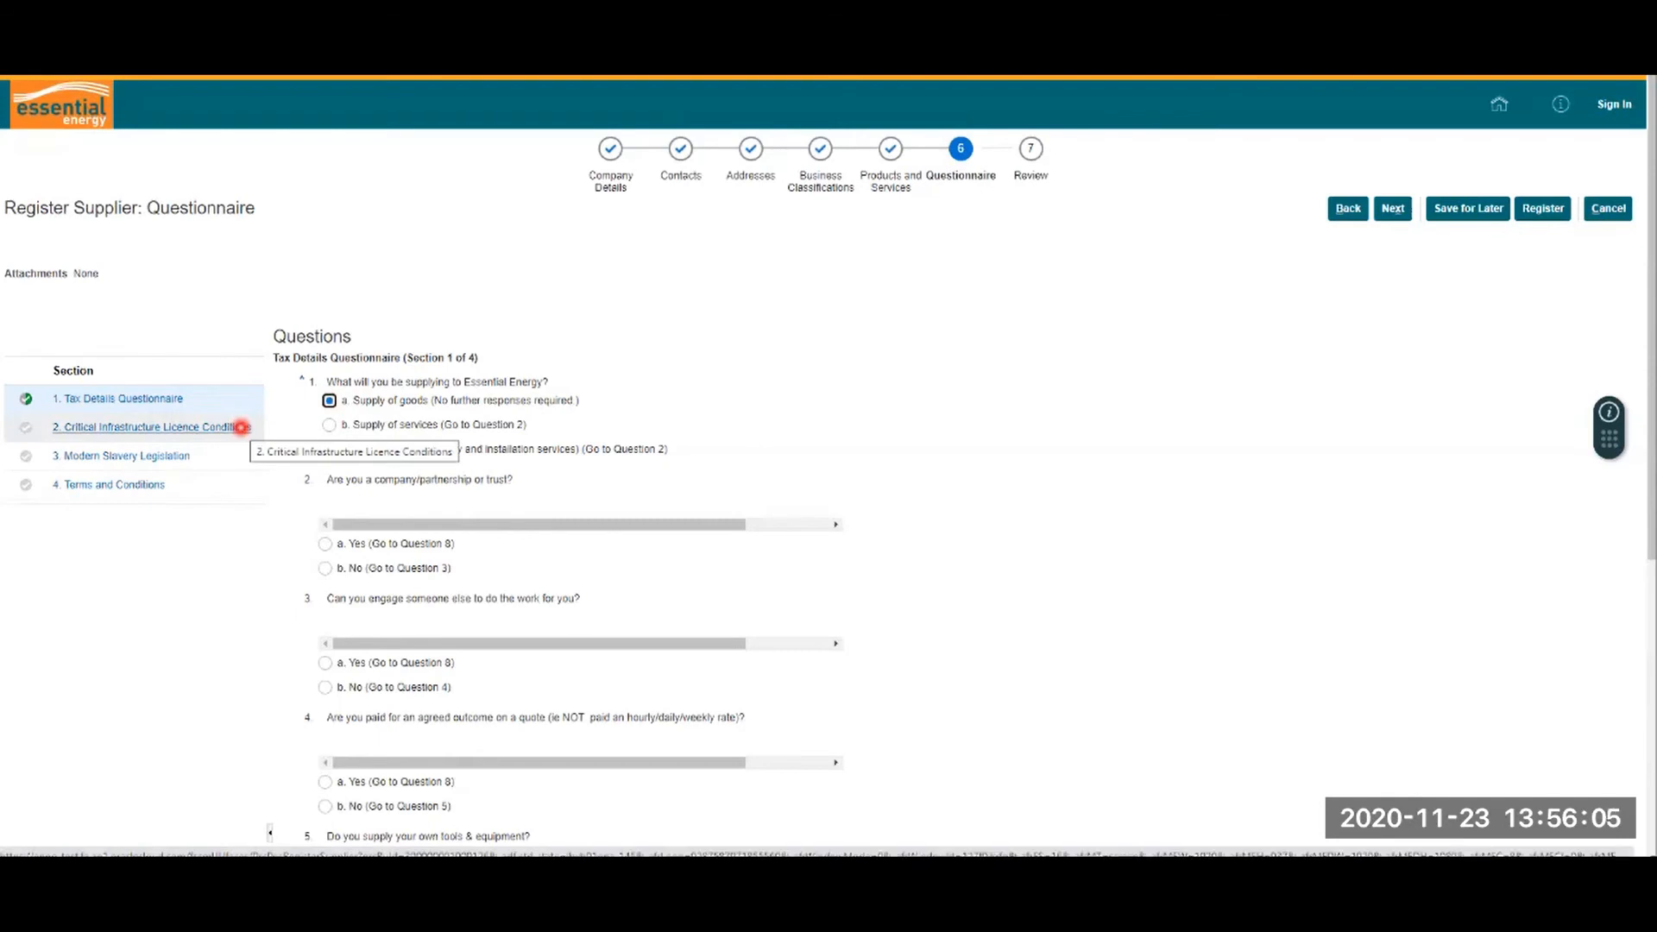
pyautogui.scroll(-5, 966, 440)
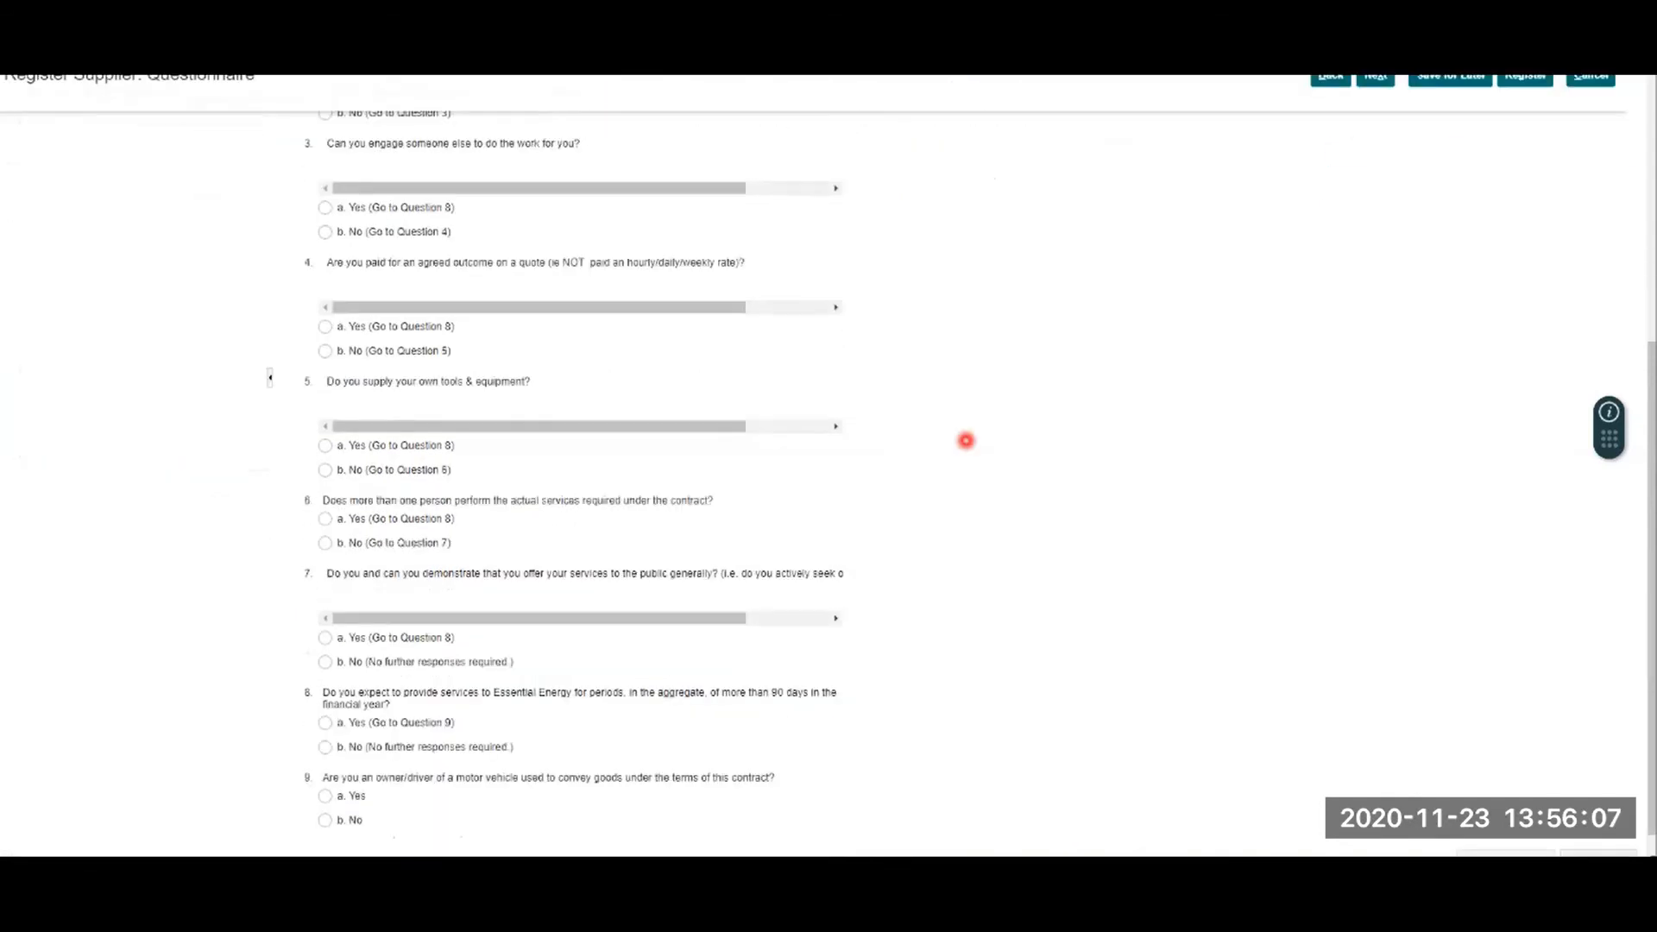
pyautogui.scroll(-1, 966, 440)
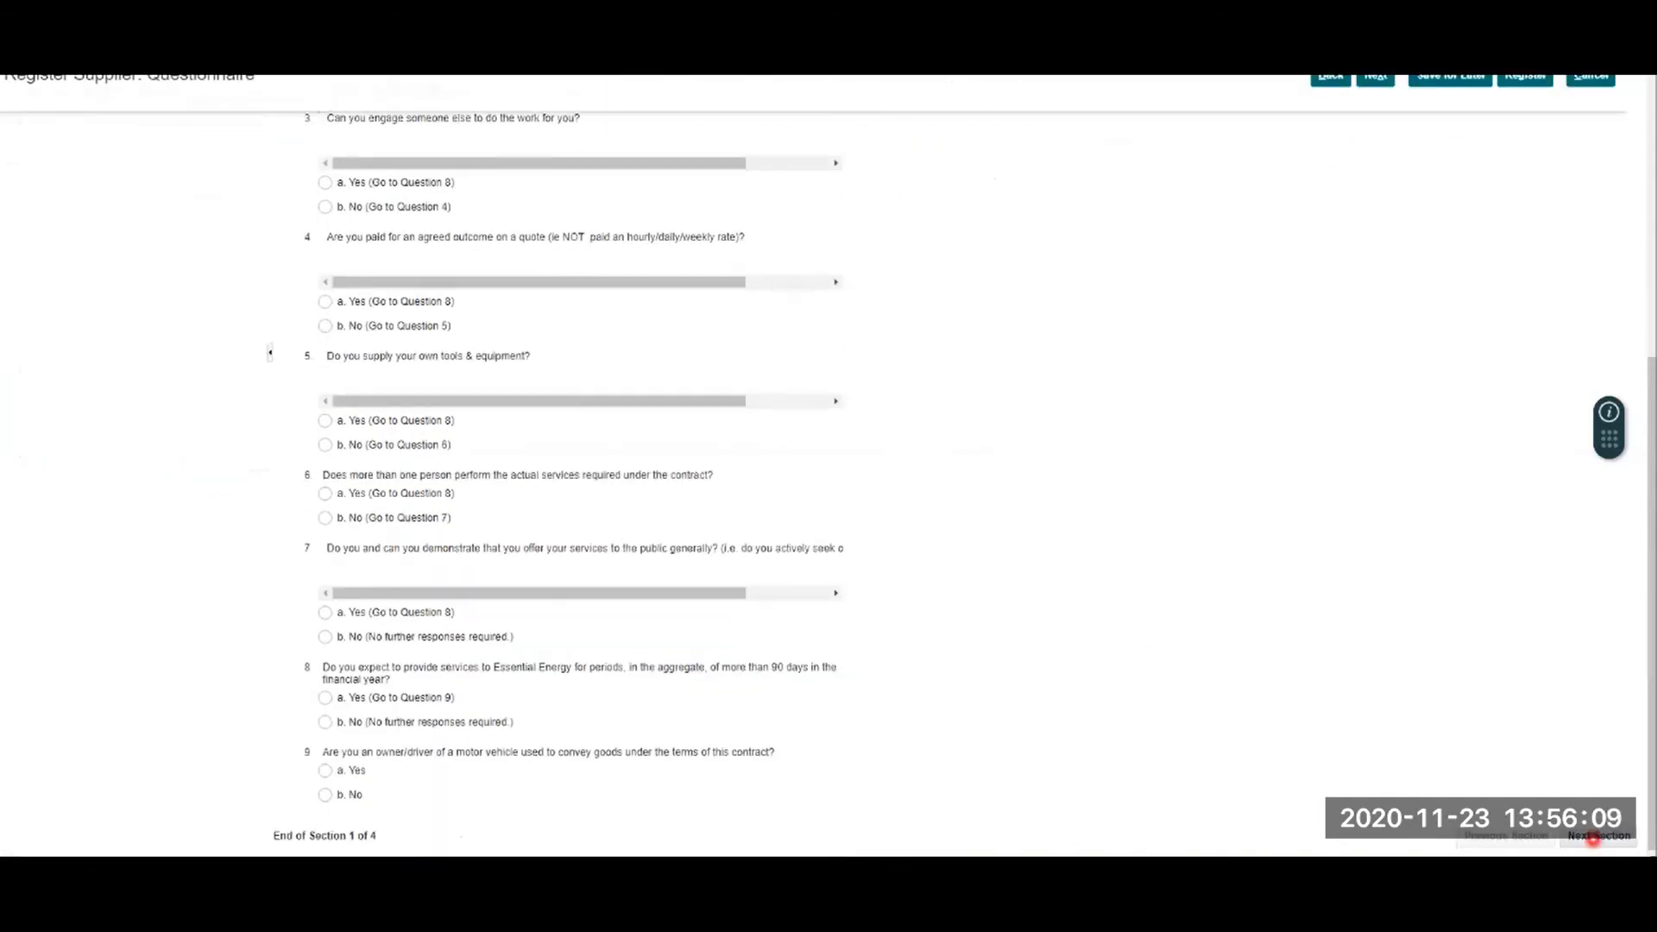
pyautogui.click(1598, 835)
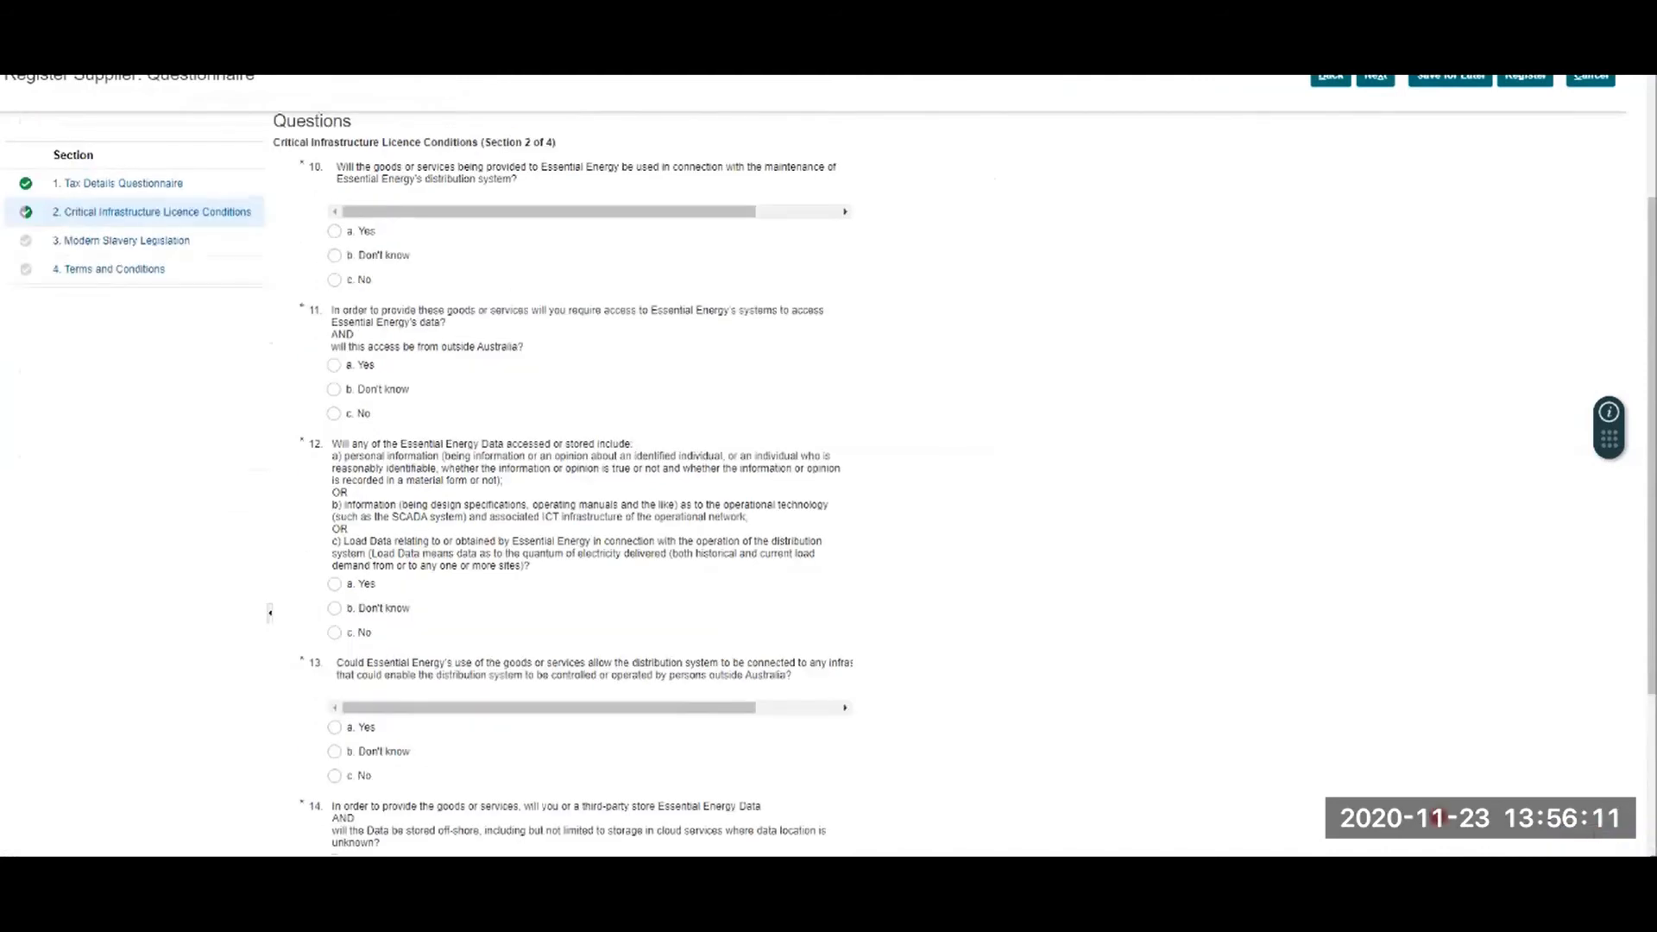
# Step: Answer No to questions 10-14, Yes to question 15, and go to Section 3
pyautogui.click(335, 279)
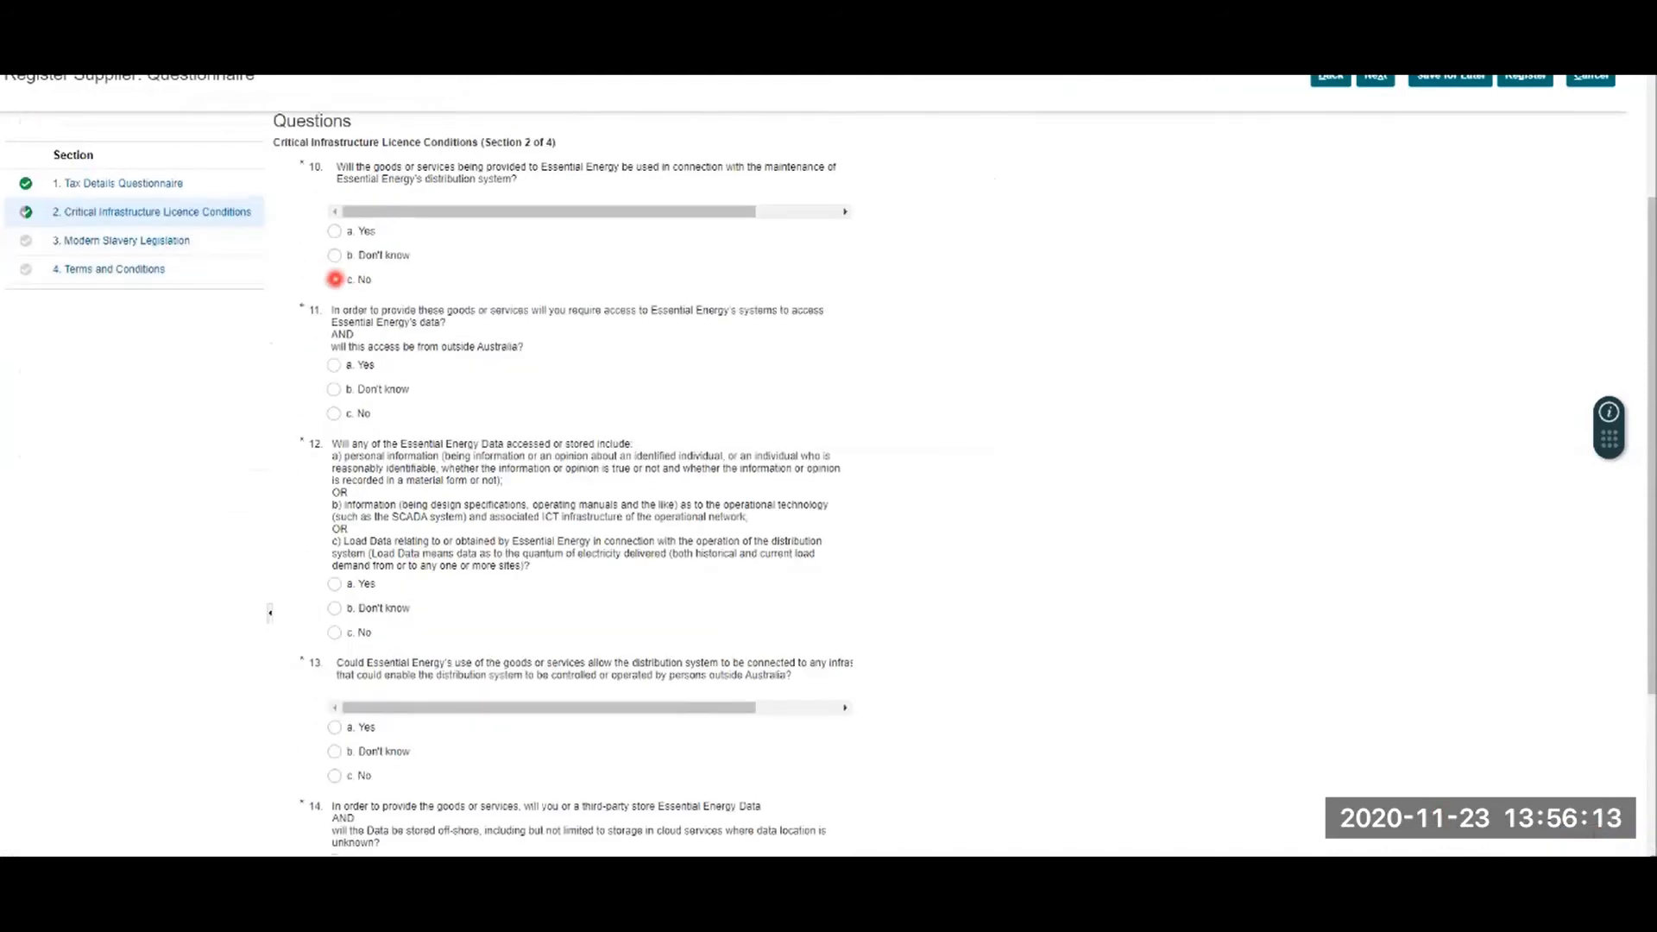
pyautogui.click(333, 413)
pyautogui.click(334, 632)
pyautogui.scroll(-3, 666, 535)
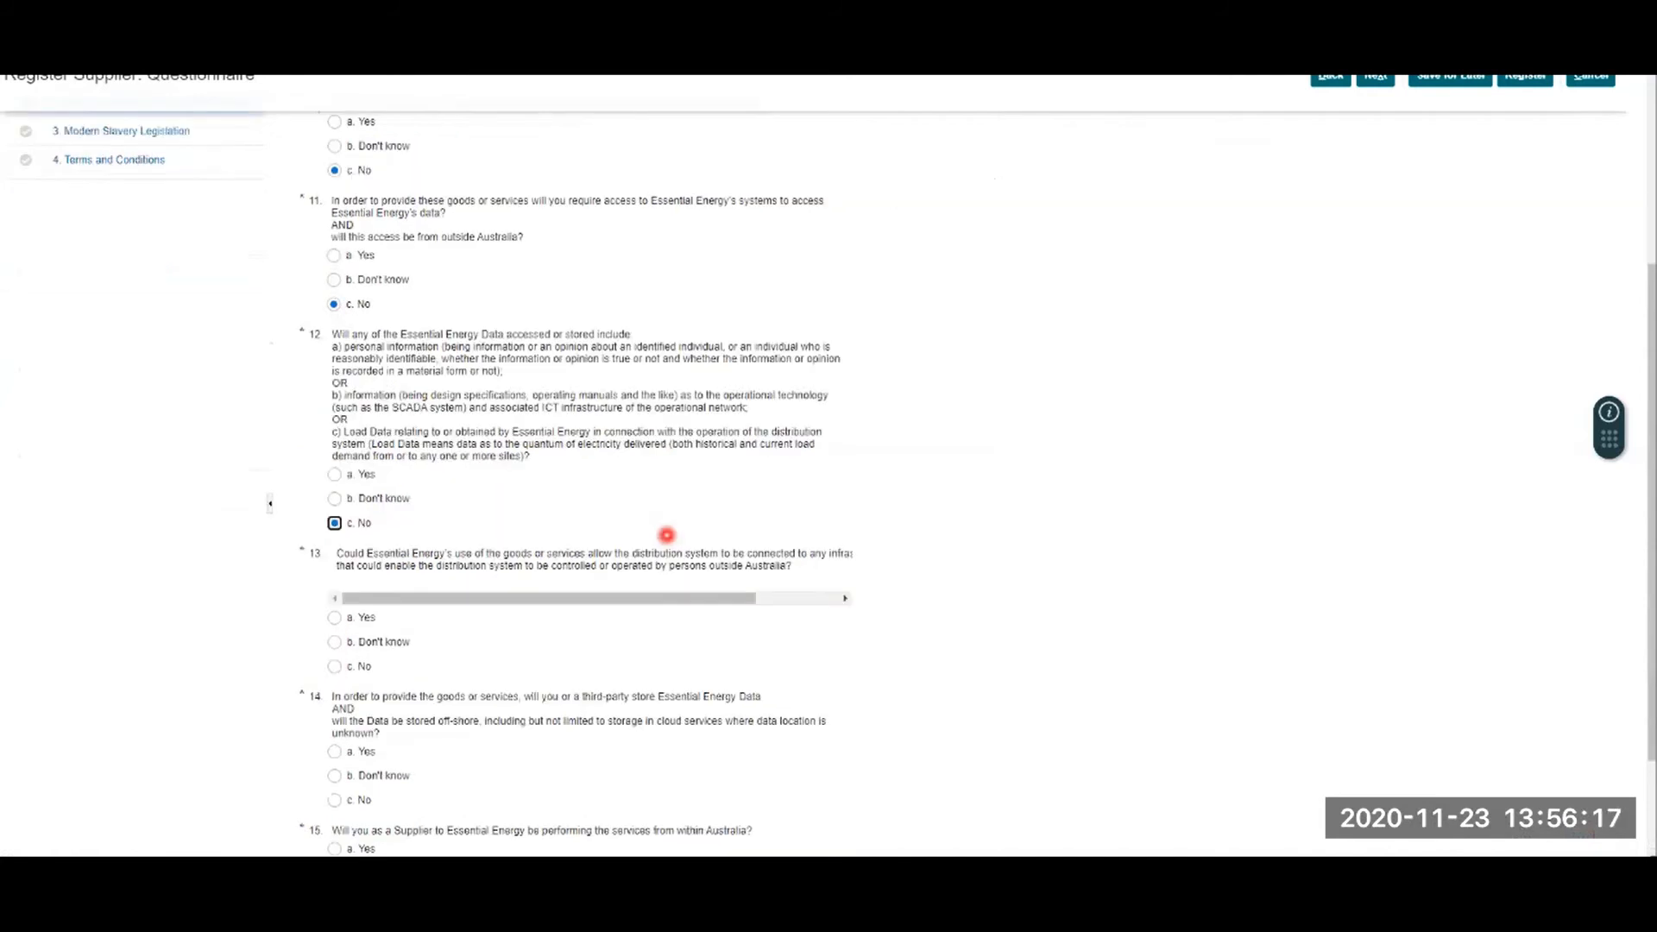
pyautogui.click(334, 520)
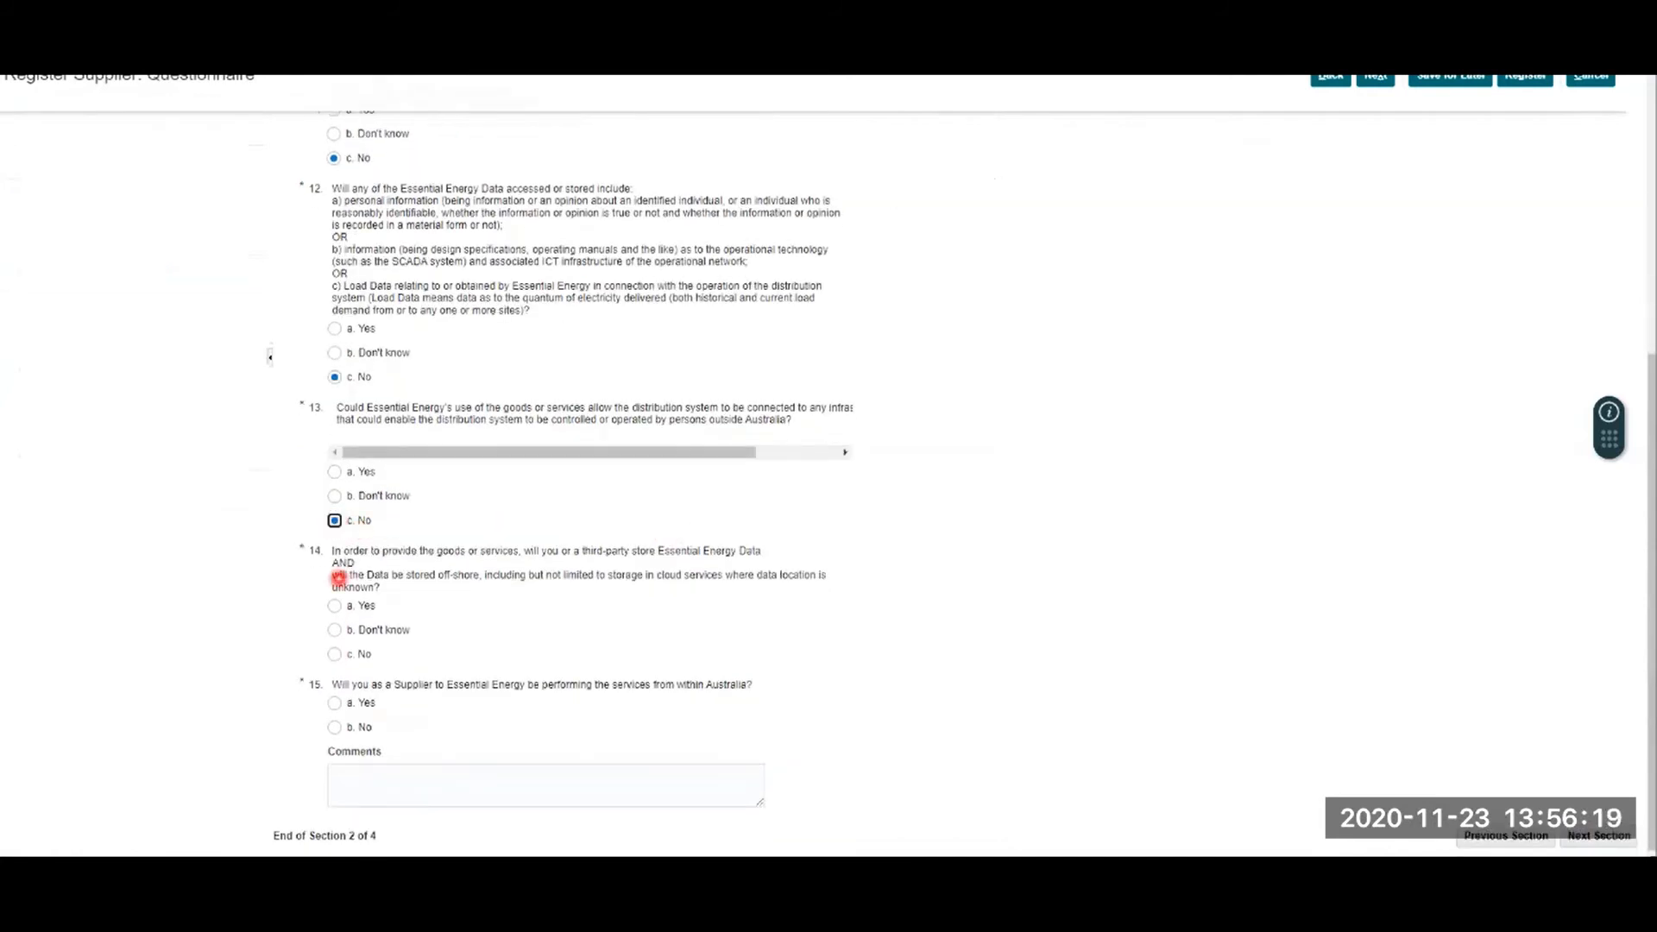
pyautogui.click(328, 656)
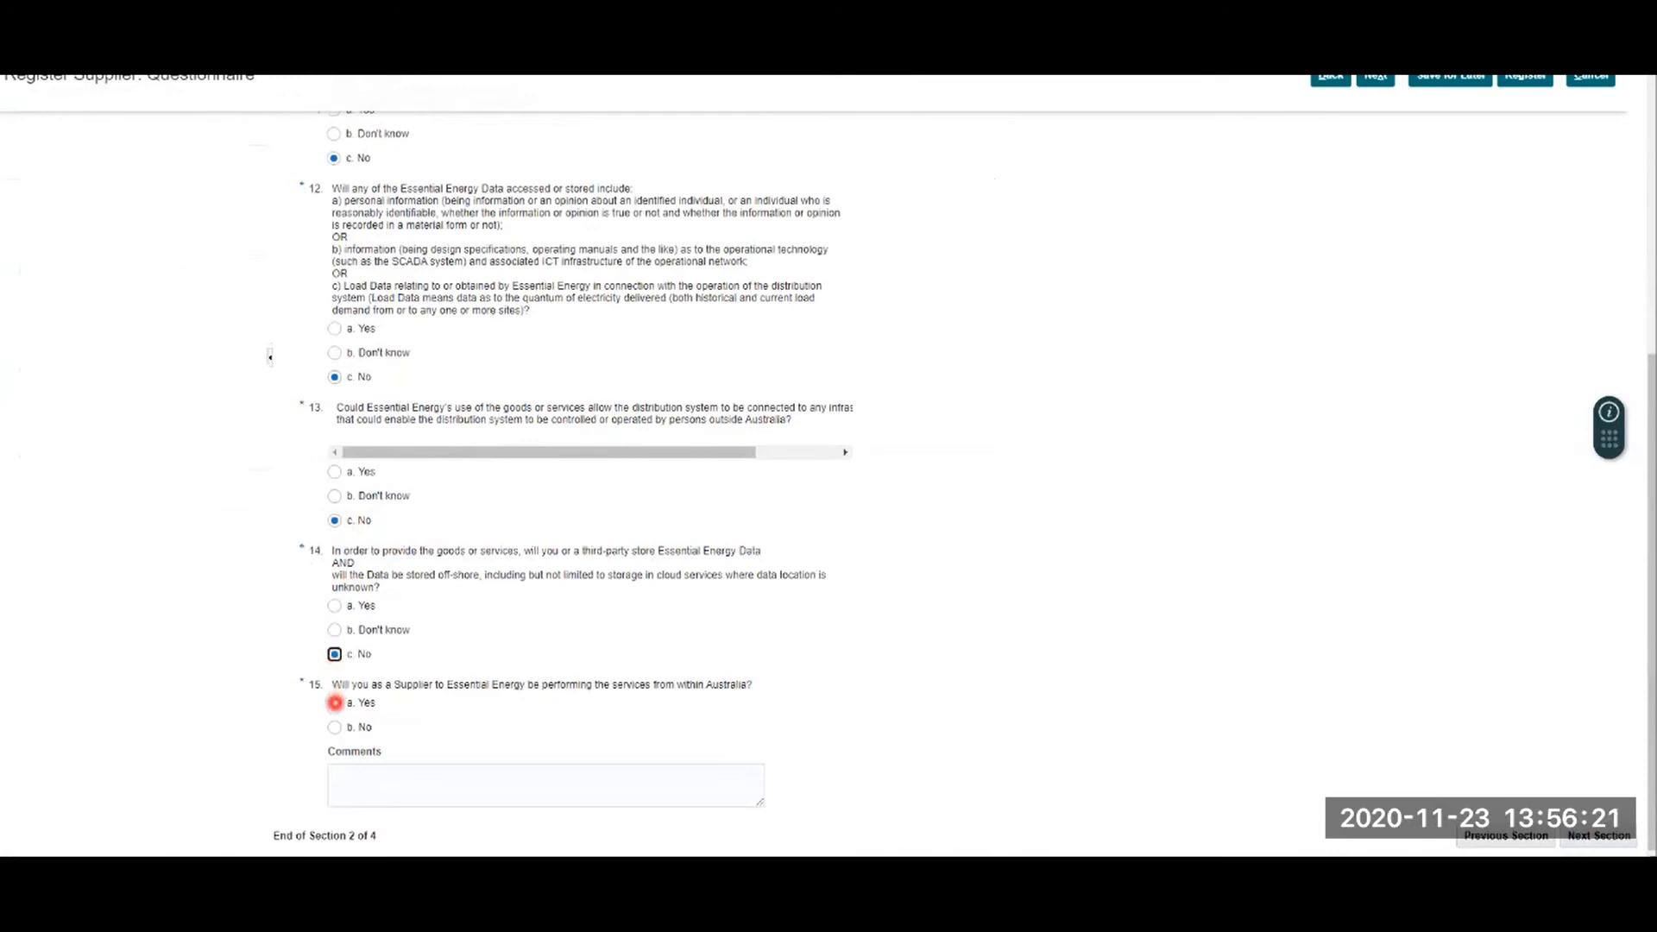
pyautogui.click(334, 703)
pyautogui.click(1591, 838)
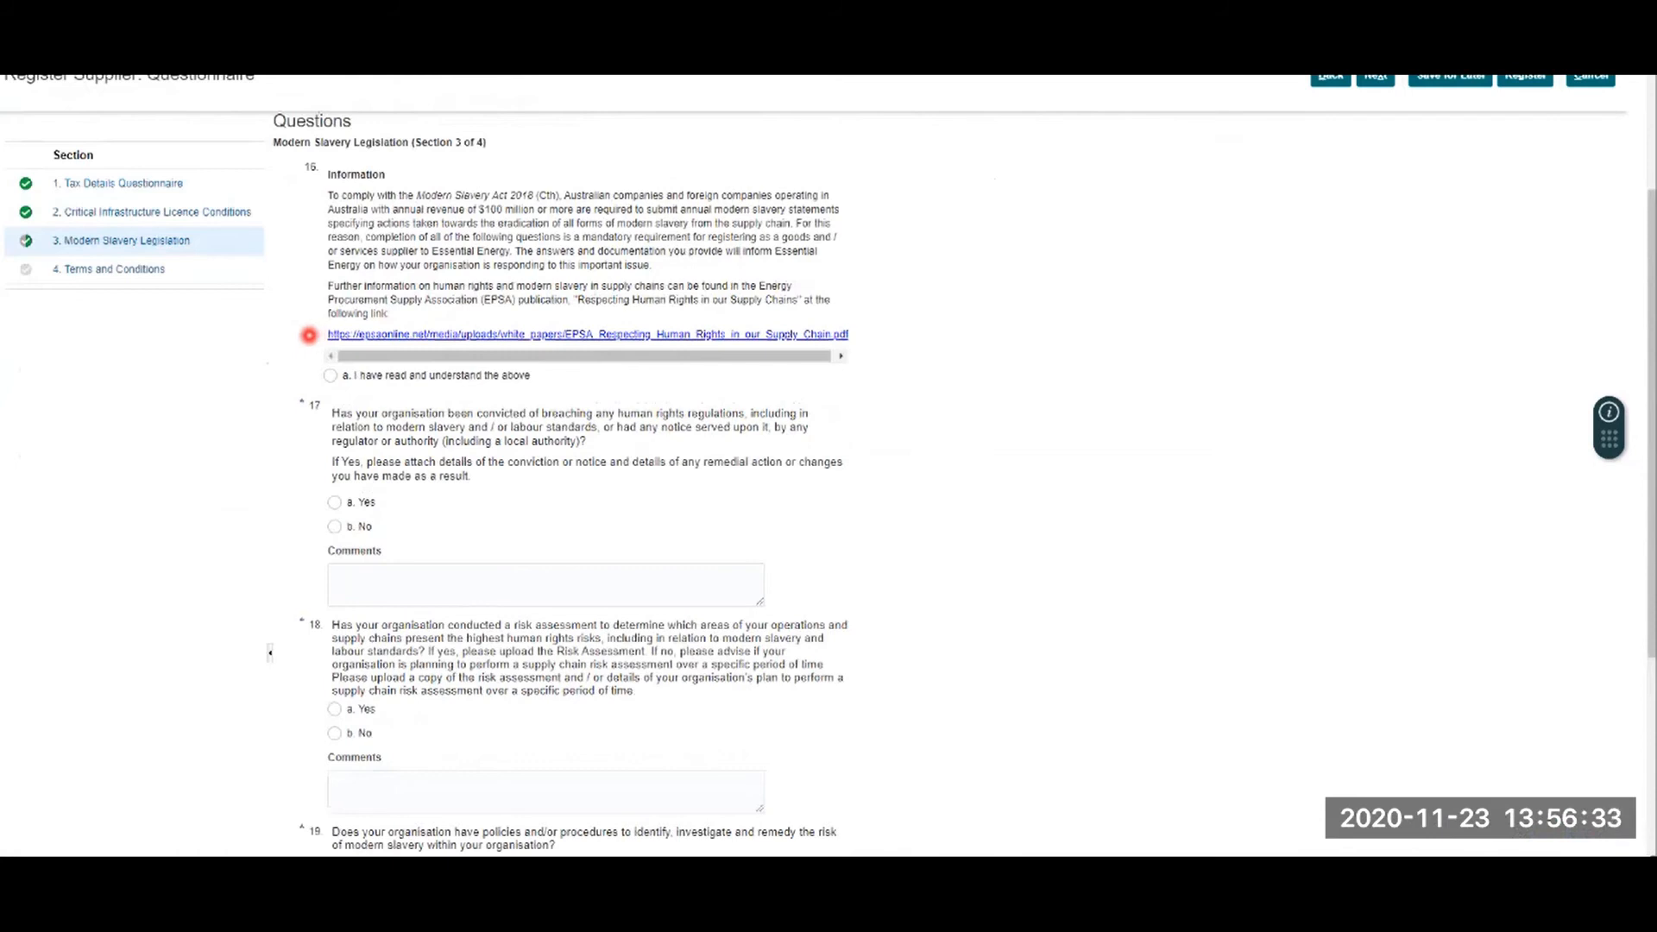
# Step: Acknowledge the modern slavery information, answer No to question 17 and Yes to question 18
pyautogui.click(330, 374)
pyautogui.click(334, 526)
pyautogui.click(334, 709)
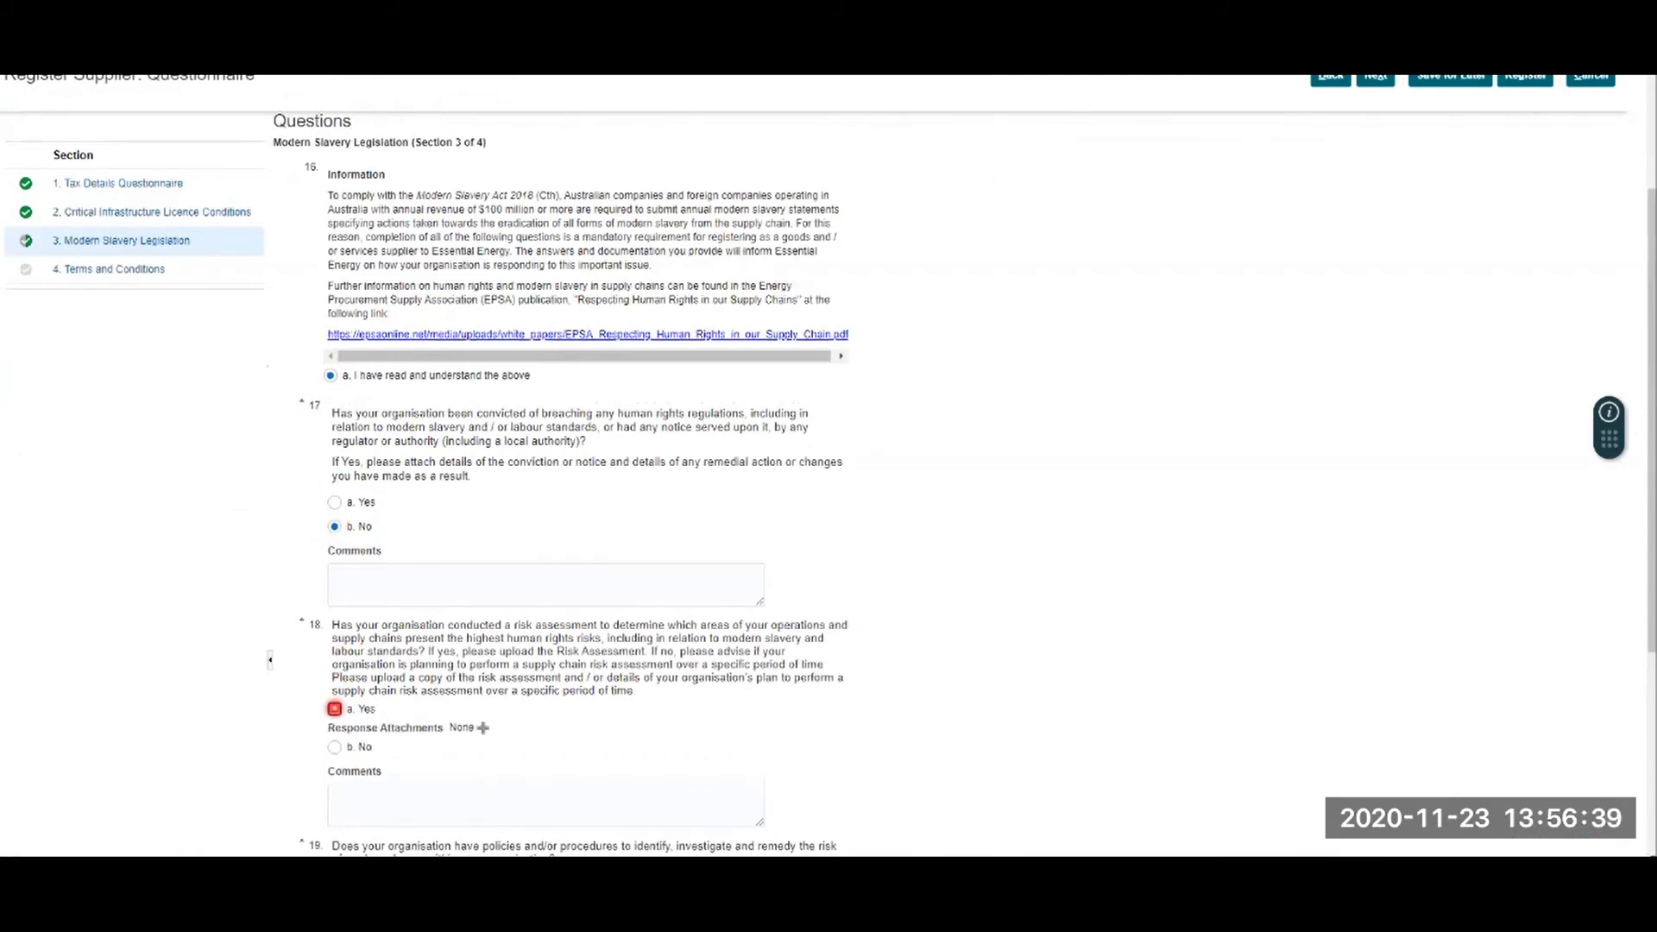
pyautogui.scroll(-2, 334, 709)
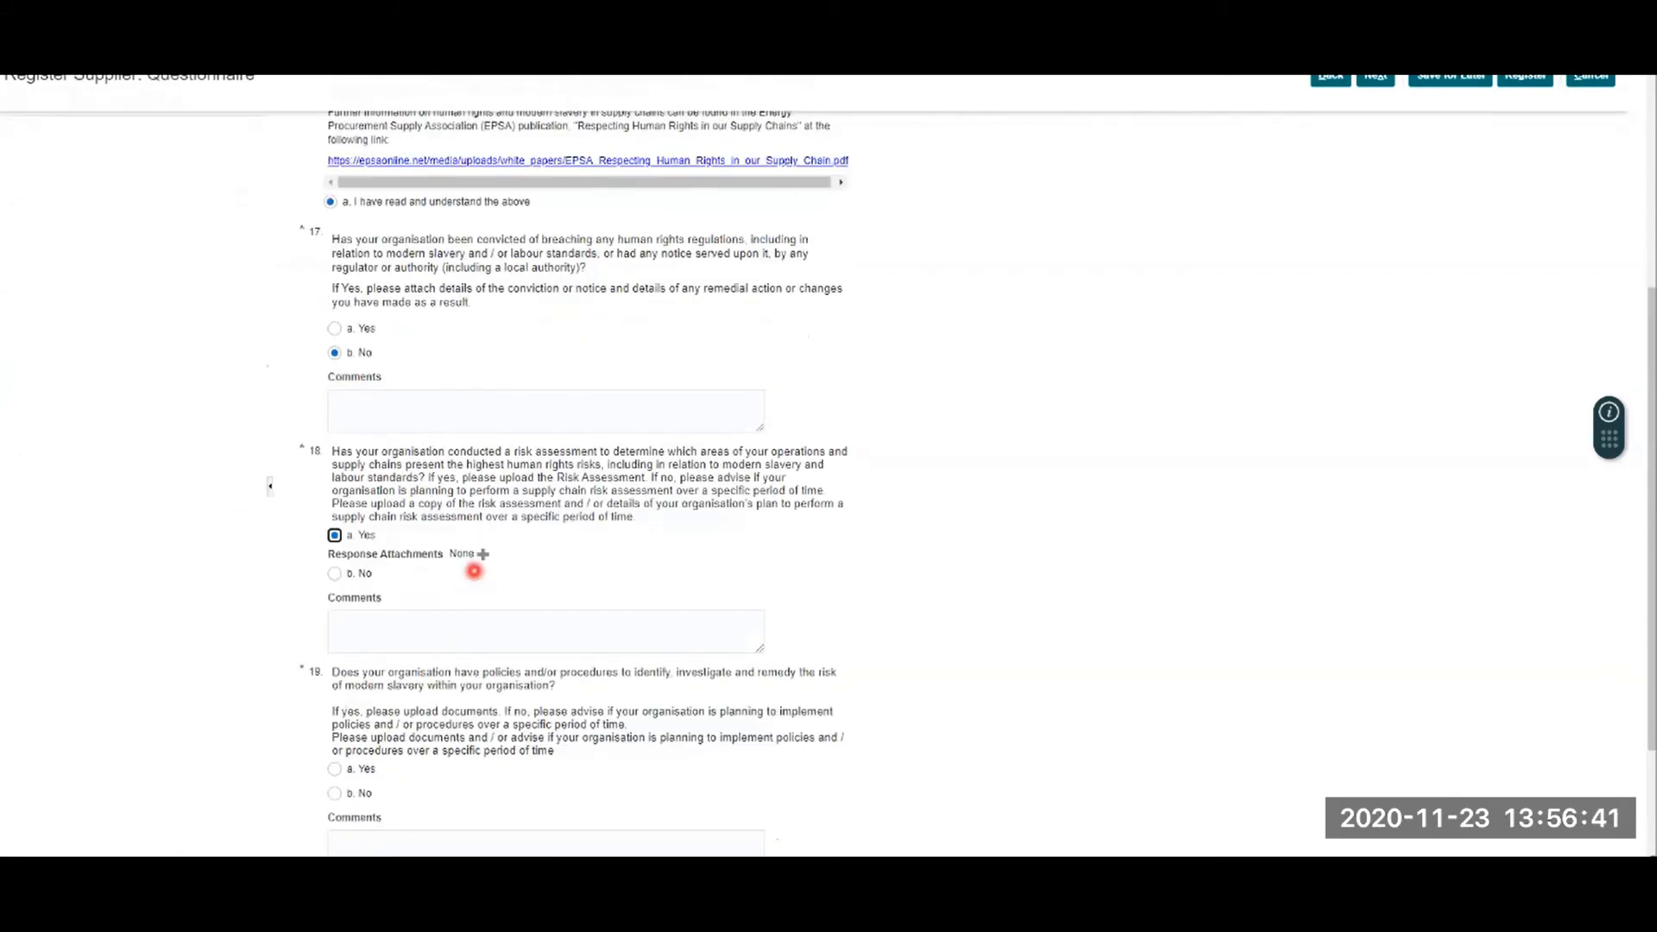
# Step: Attach the Modern slavery risk assessment file as question 18's response
pyautogui.click(479, 555)
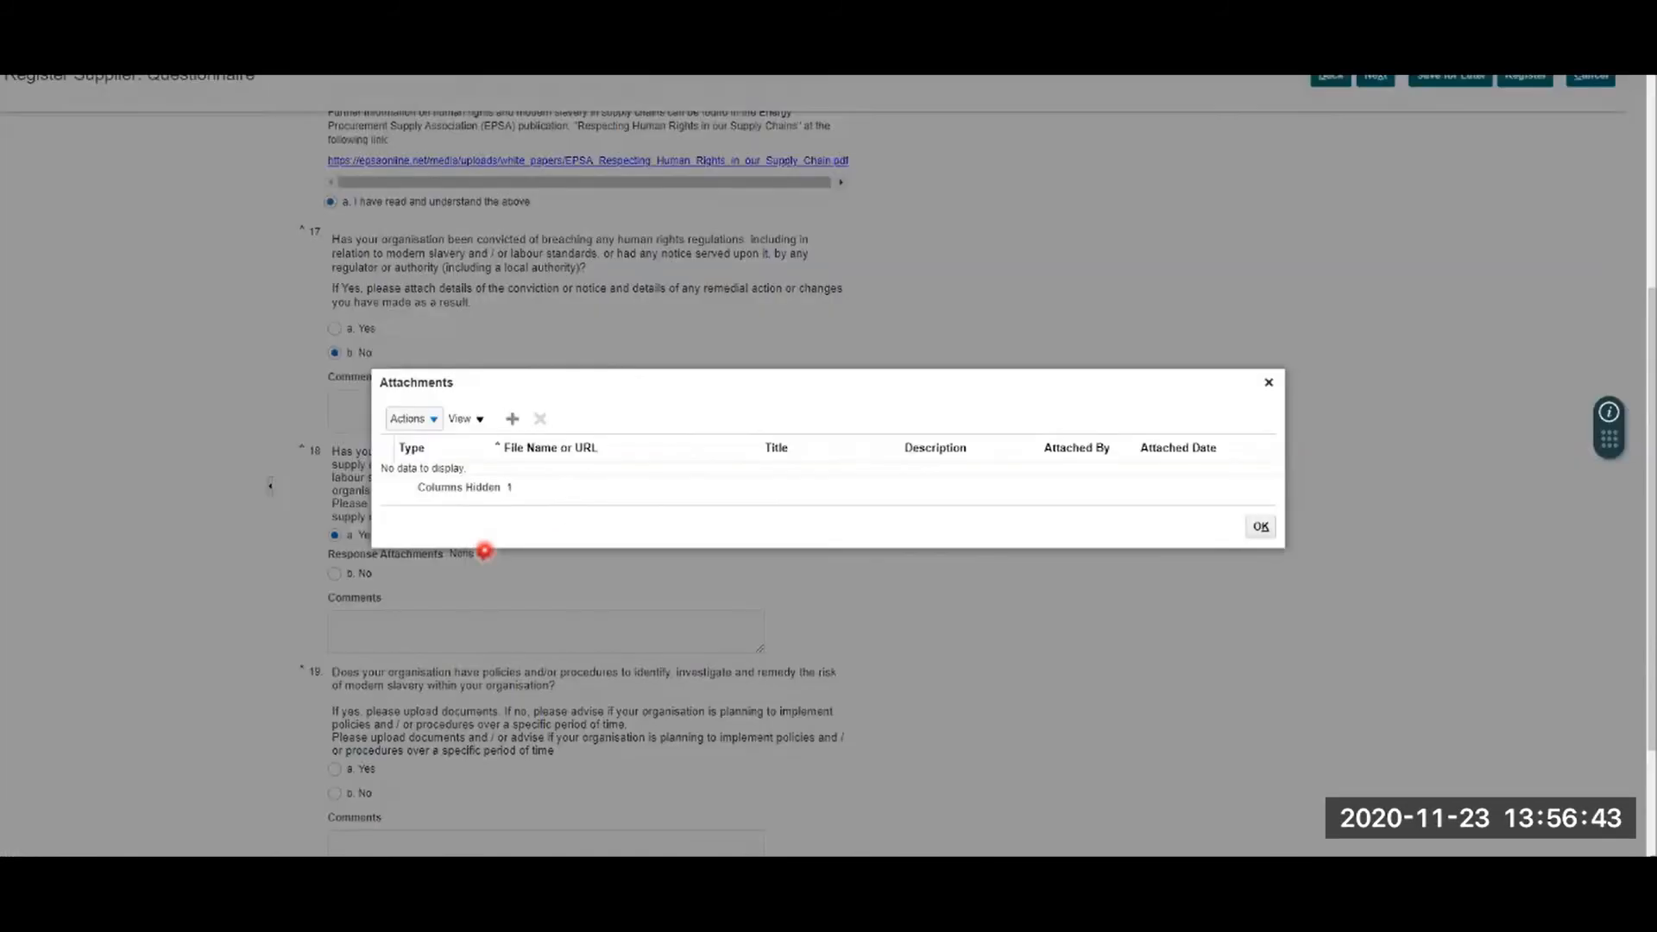
pyautogui.click(514, 418)
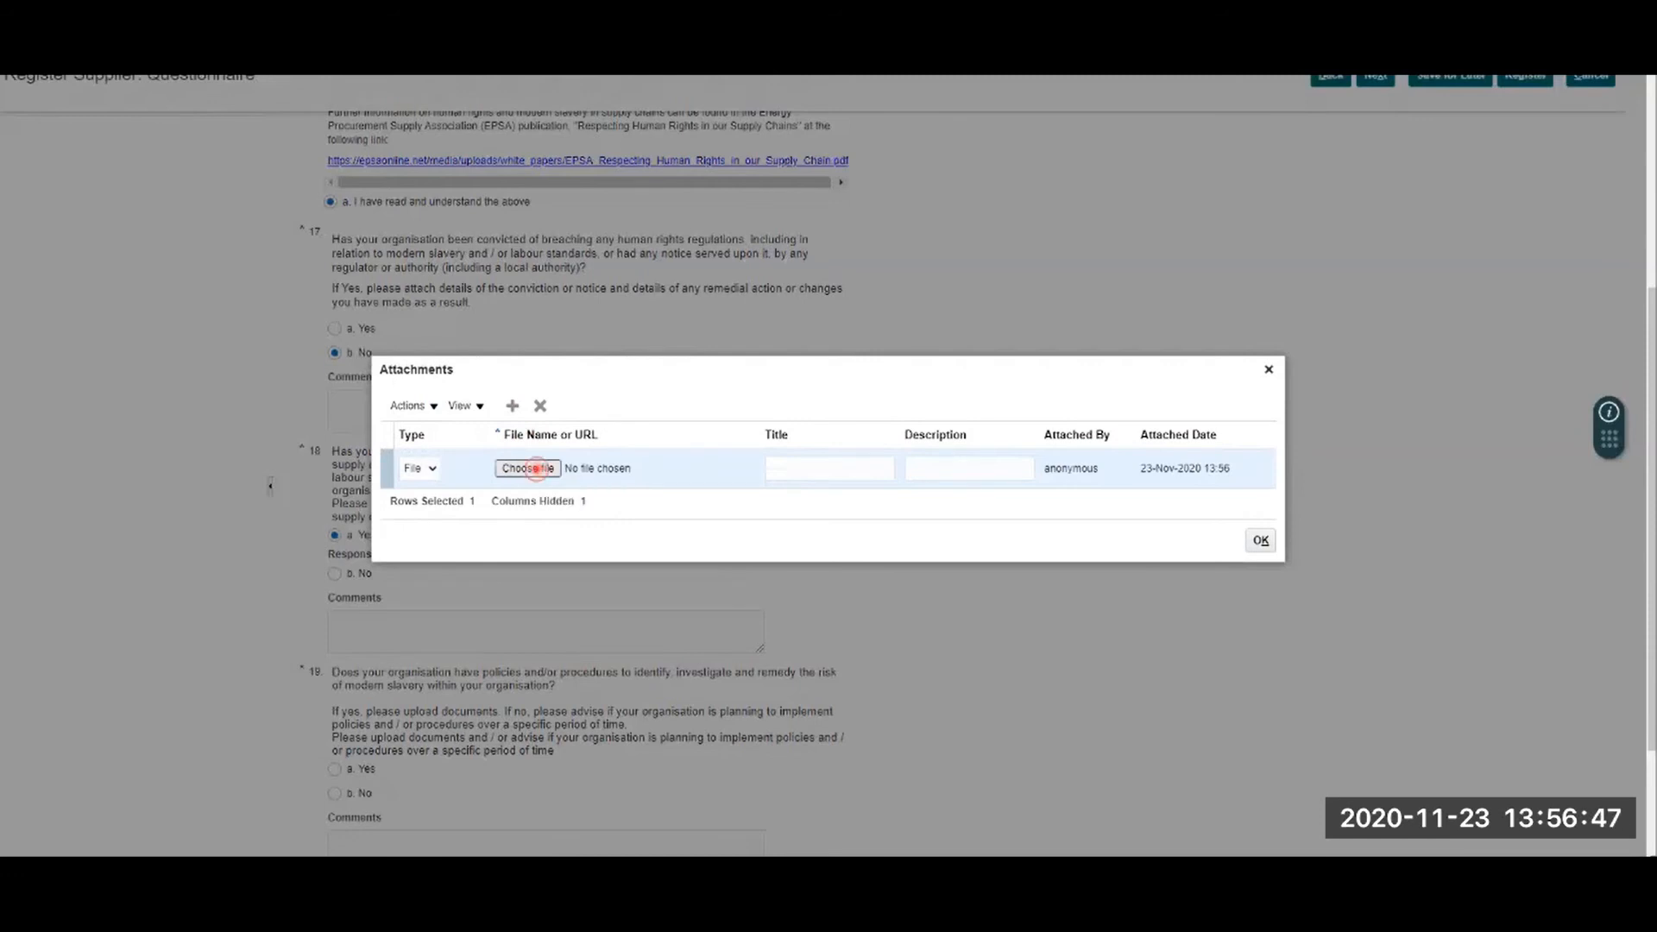
pyautogui.click(536, 470)
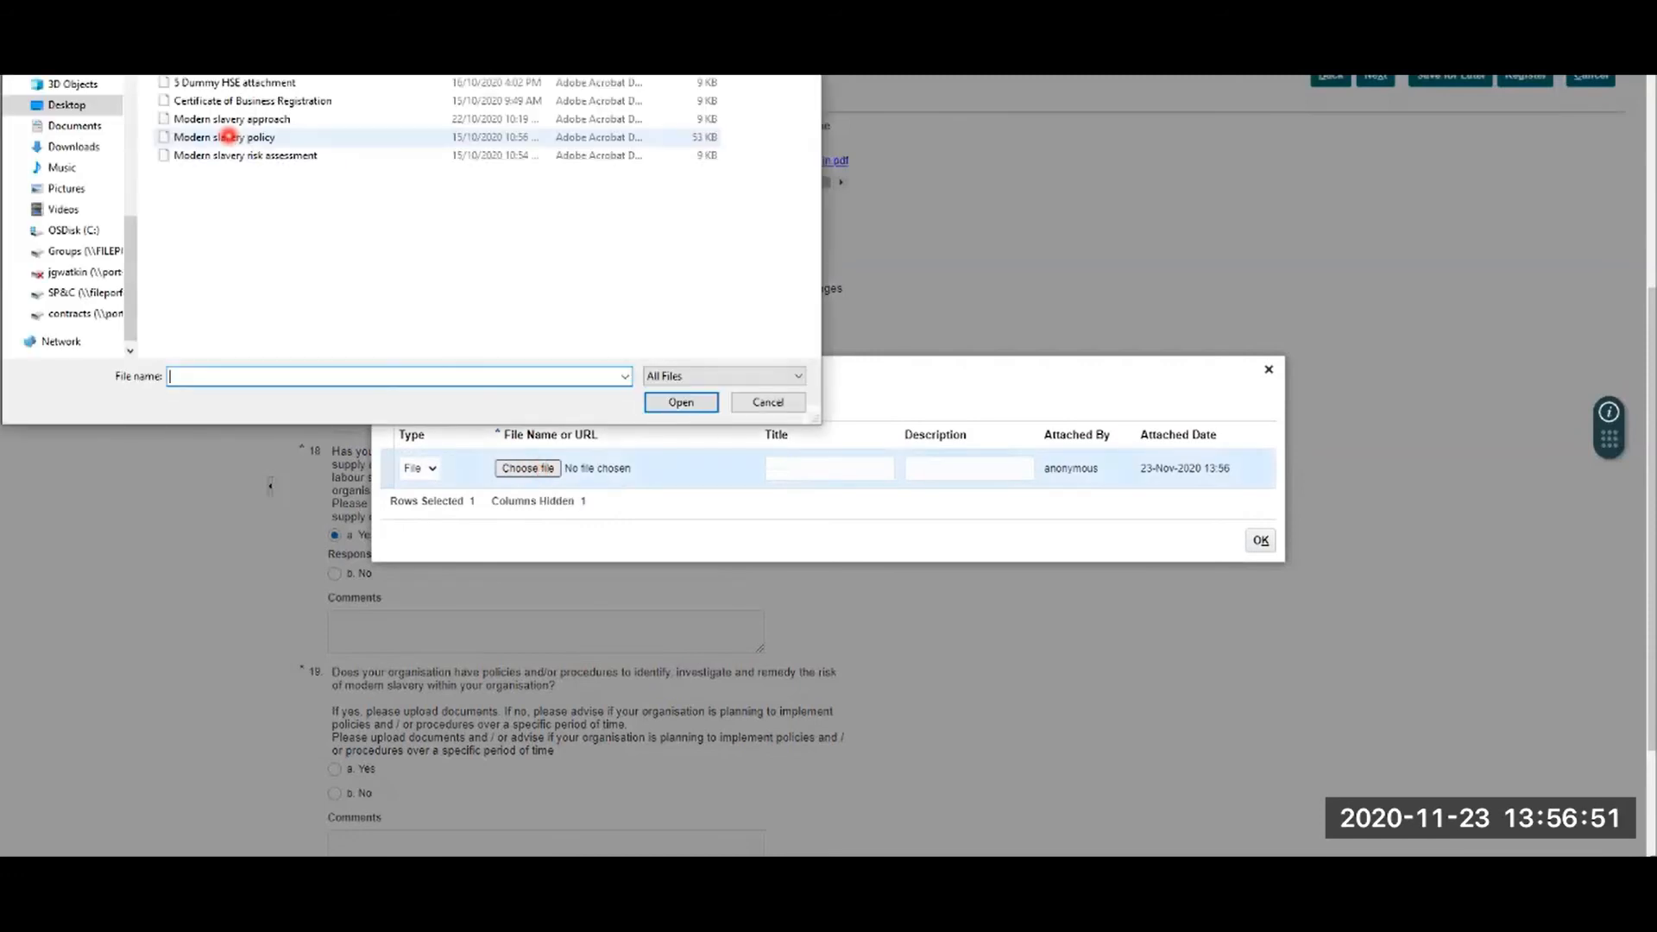
pyautogui.click(225, 156)
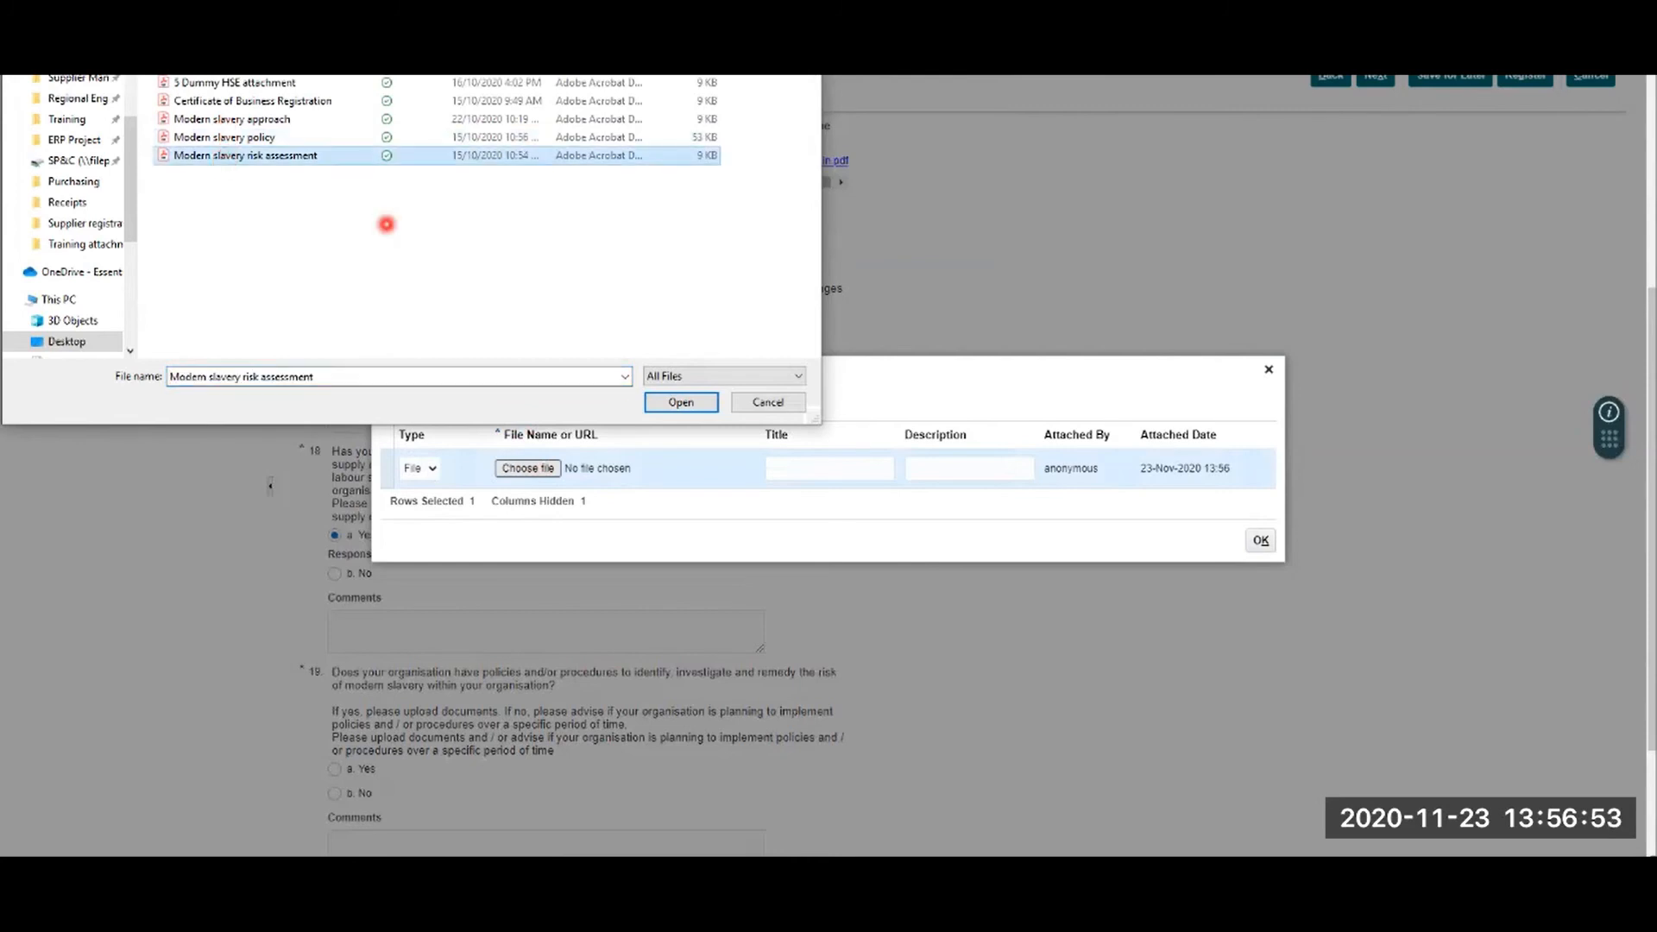
pyautogui.click(683, 403)
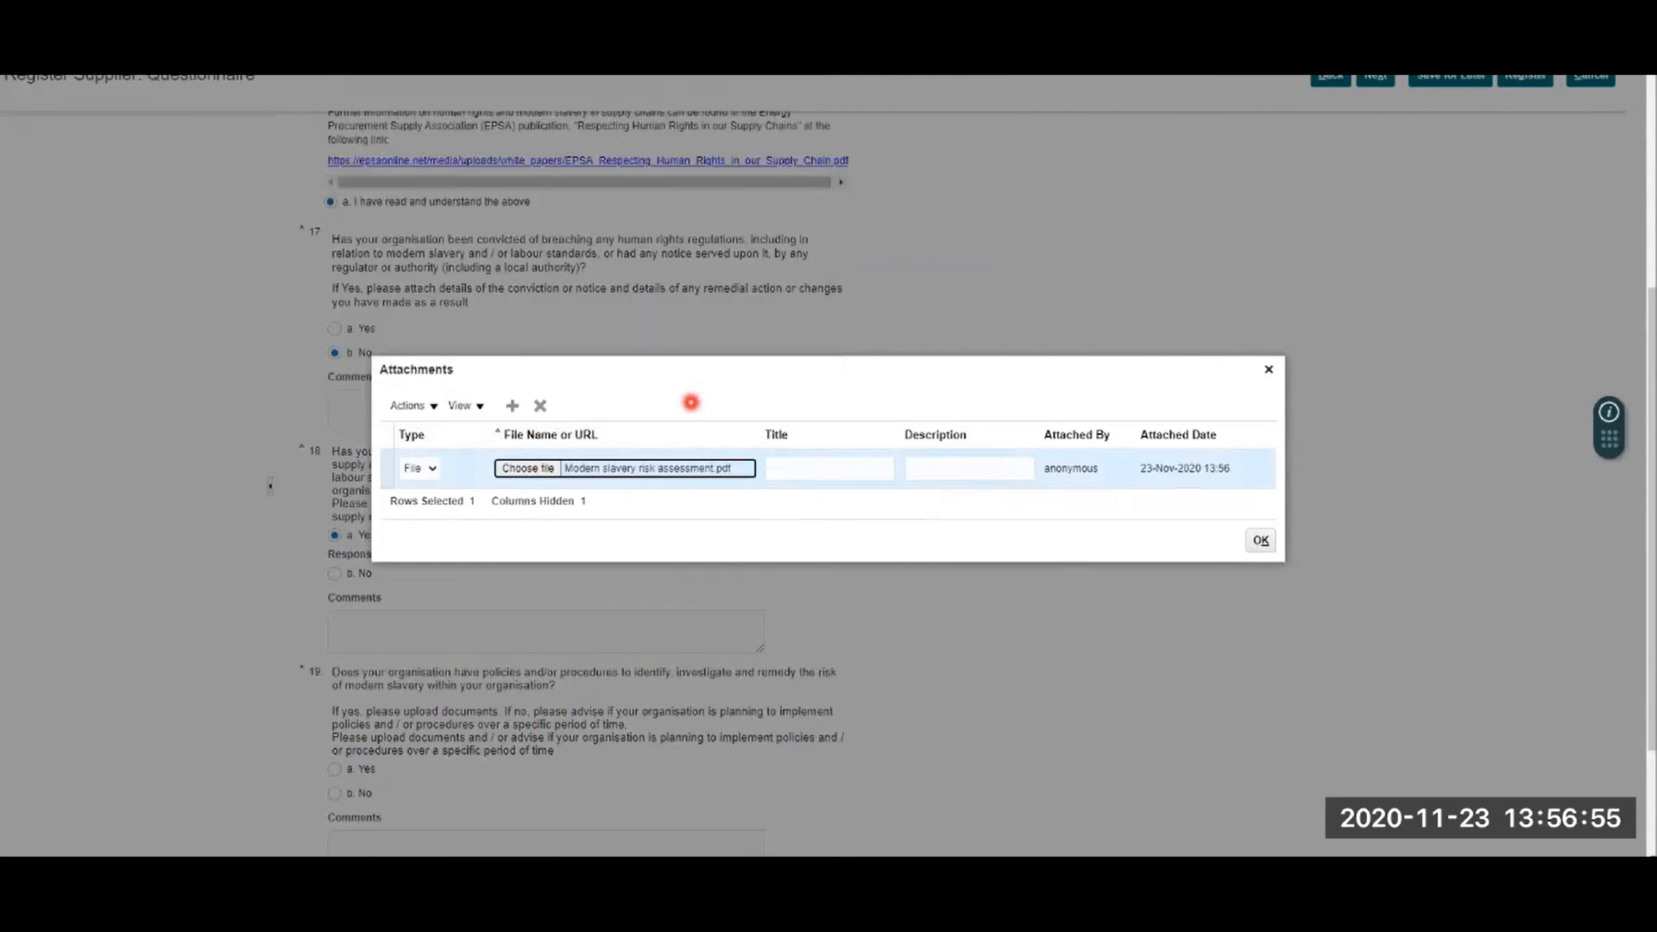
pyautogui.click(1260, 540)
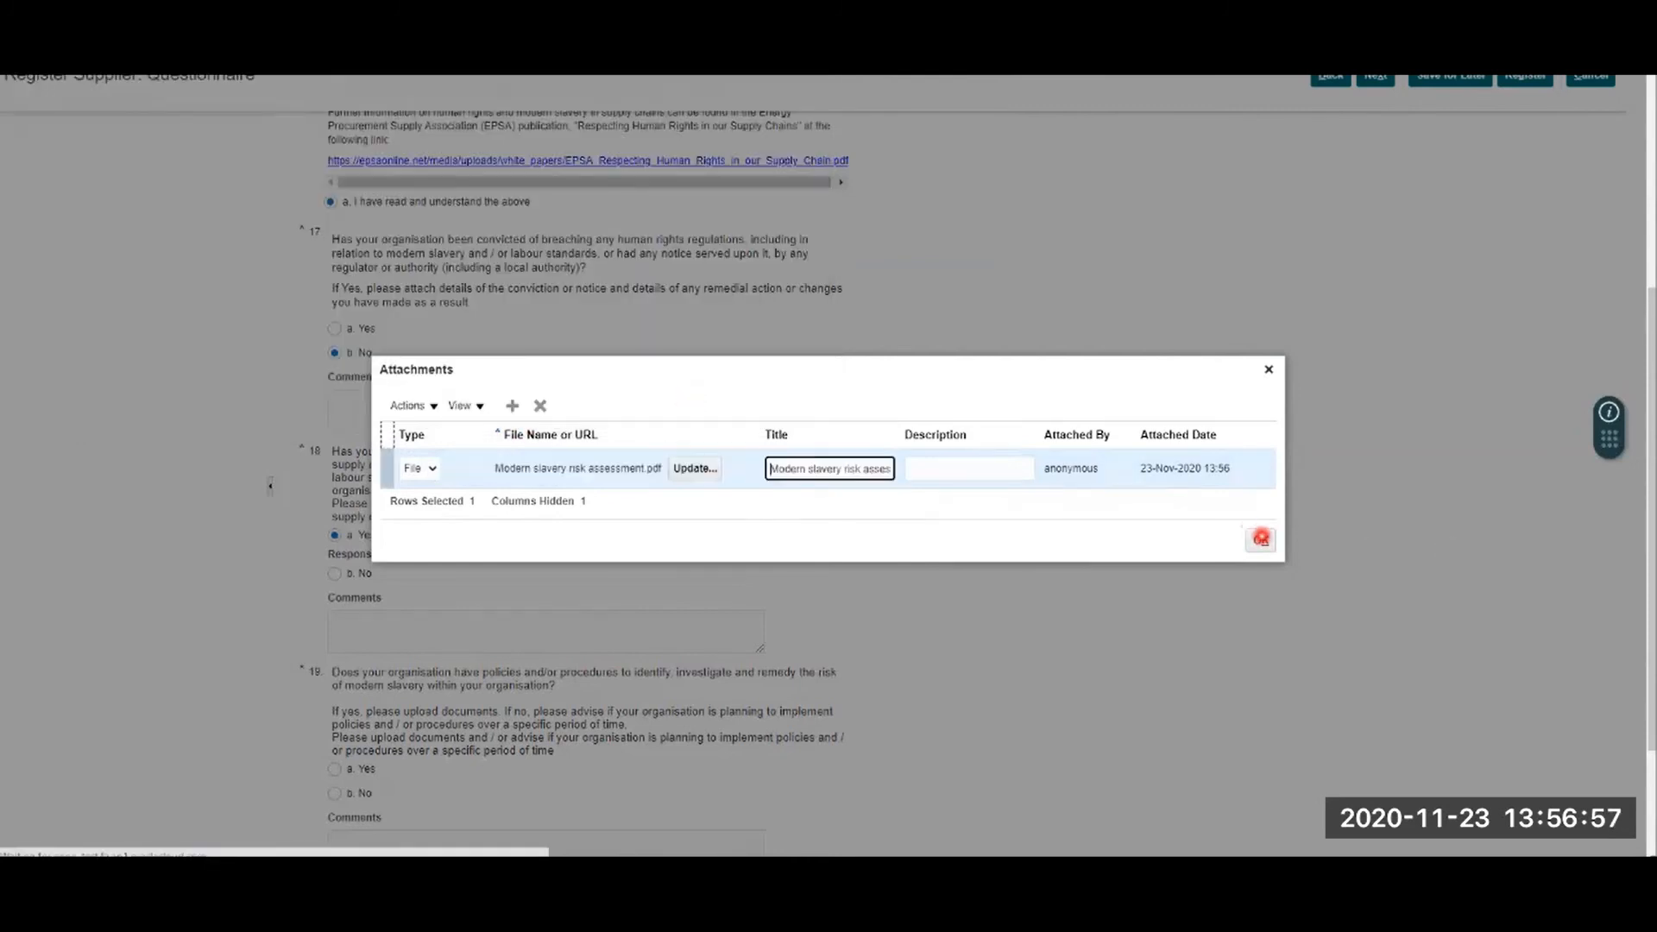
pyautogui.click(1262, 537)
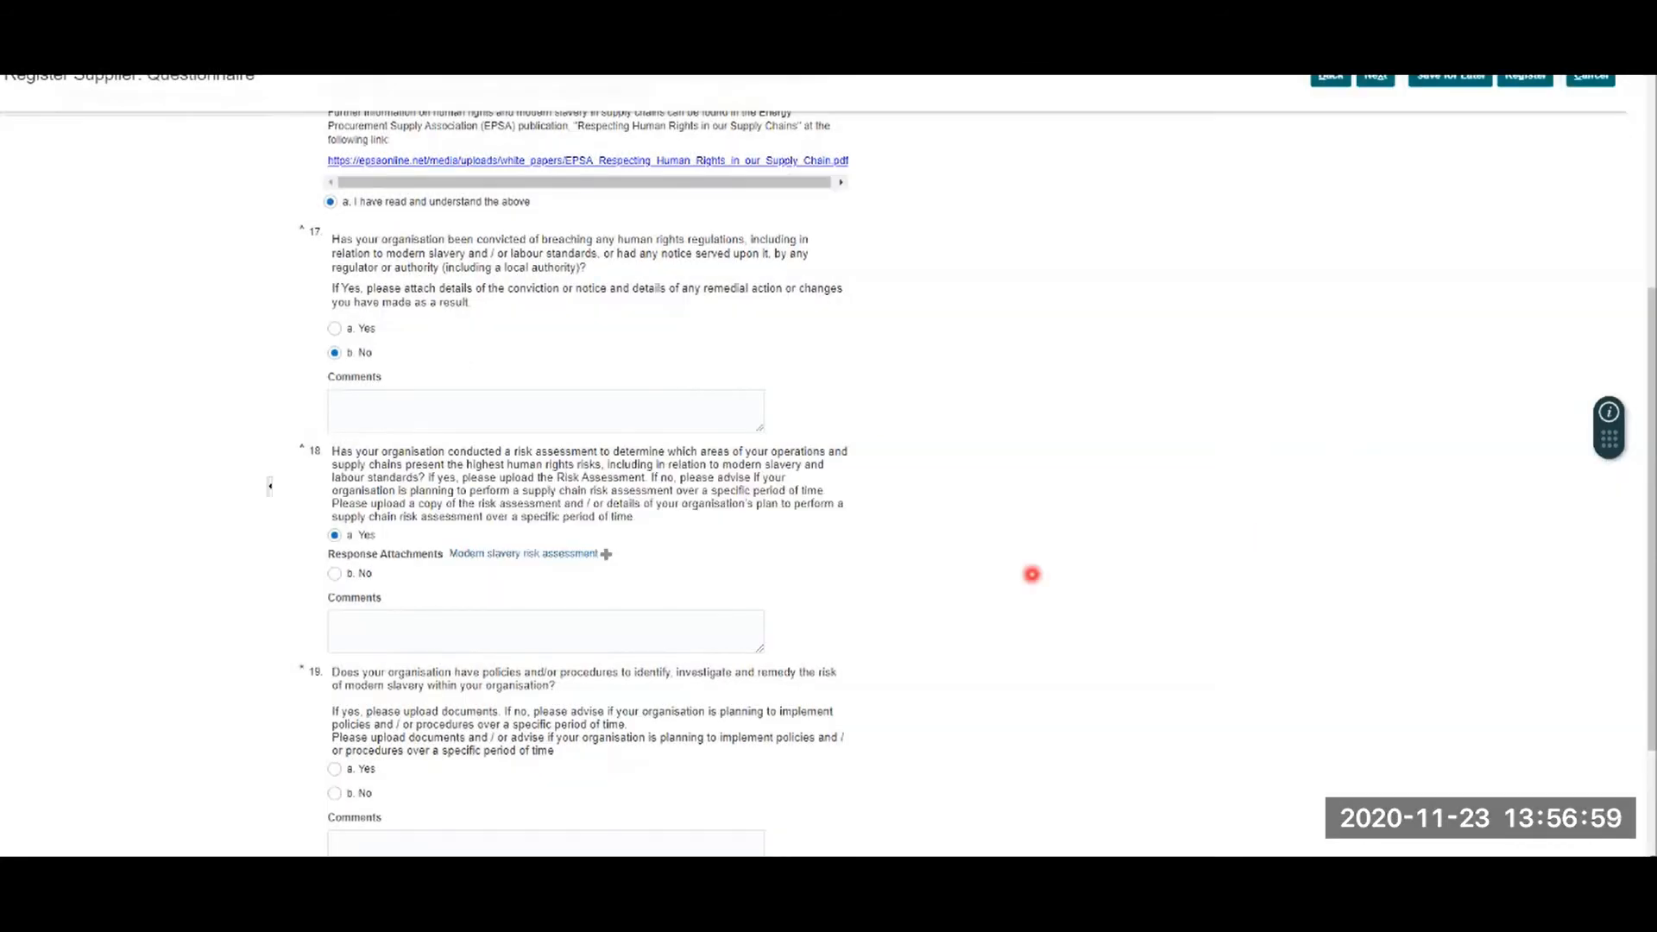
# Step: Answer Yes to question 19 and attach Modern slavery policy.pdf
pyautogui.scroll(-1, 368, 620)
pyautogui.scroll(-2, 367, 620)
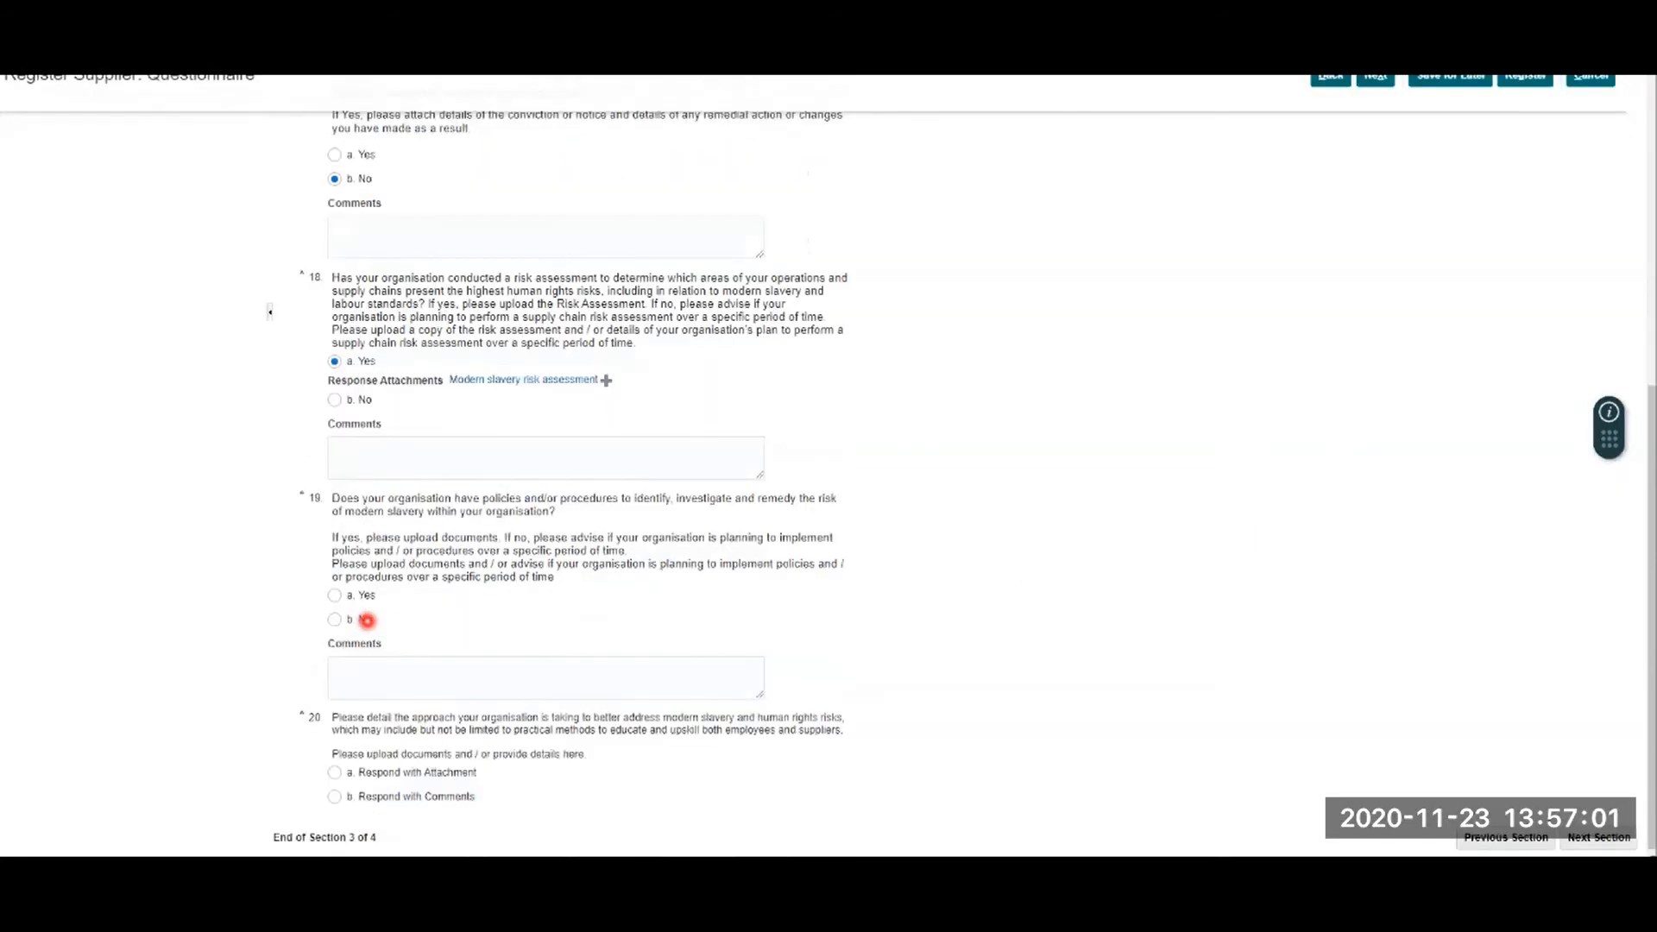
pyautogui.click(334, 595)
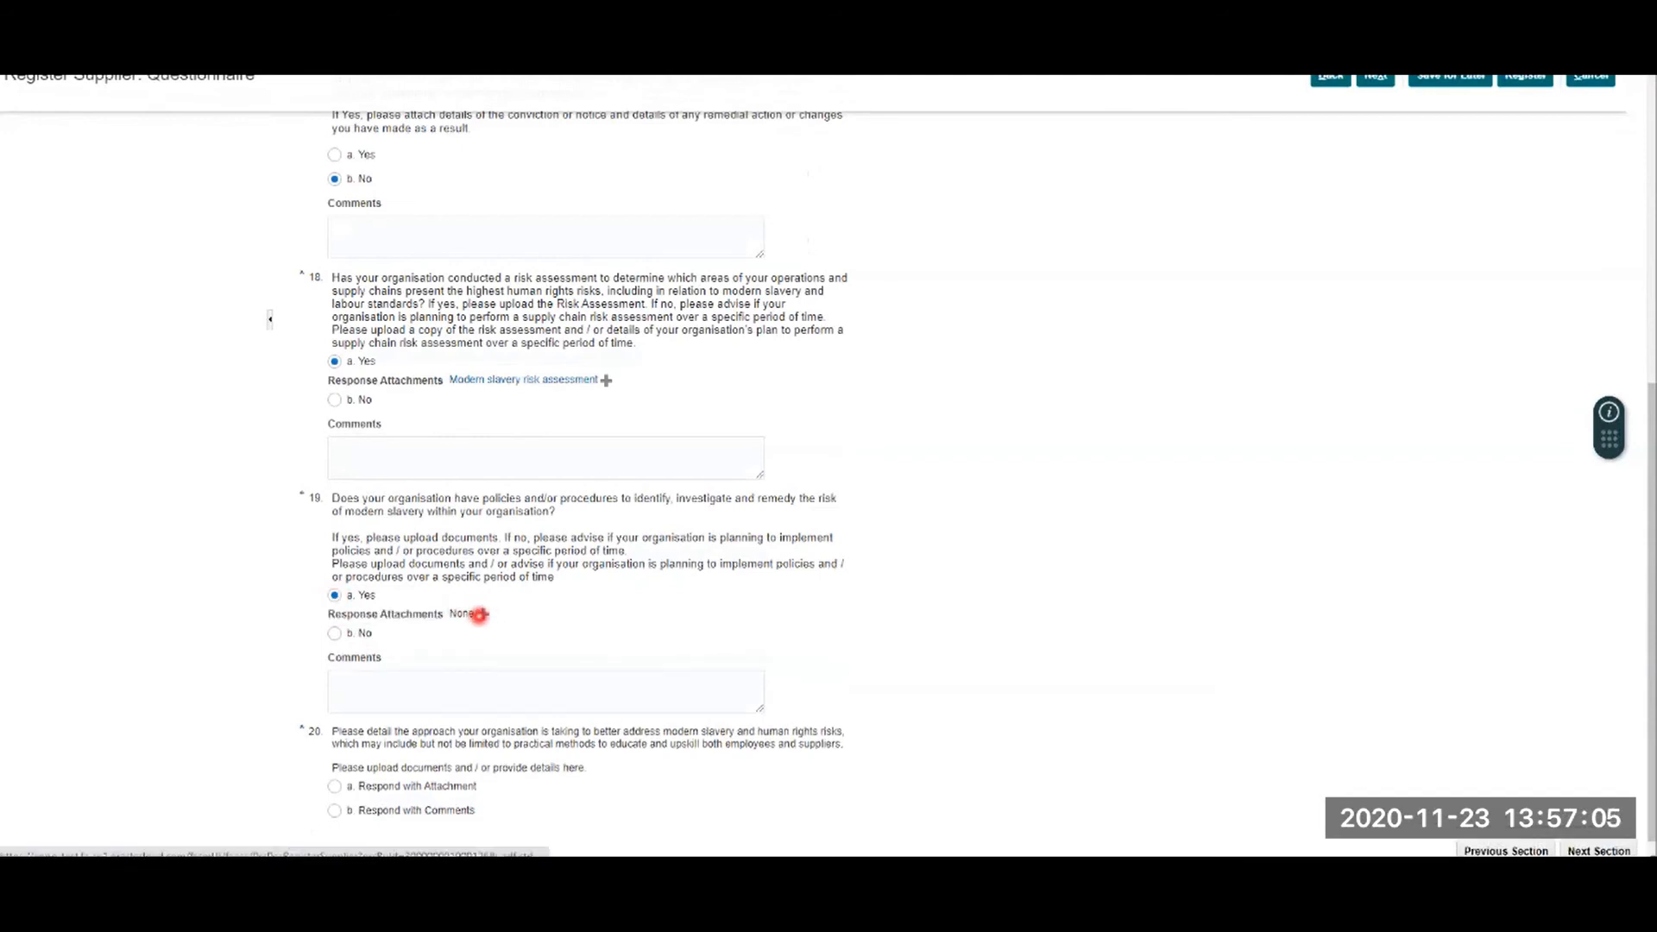
pyautogui.click(480, 615)
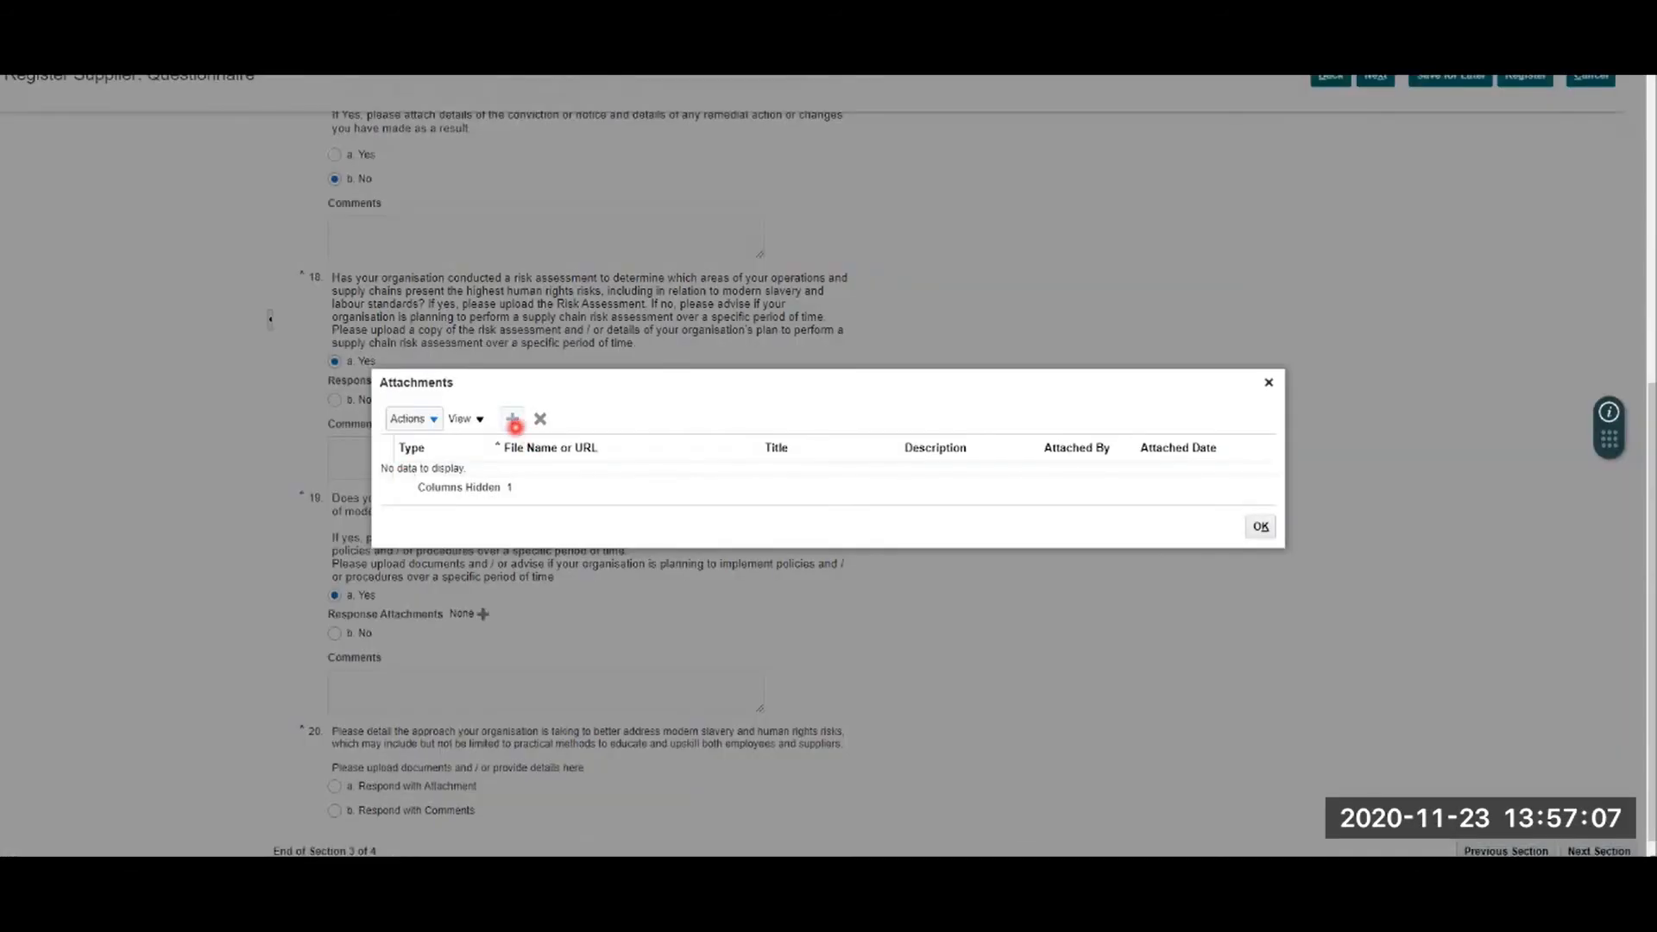
pyautogui.click(514, 420)
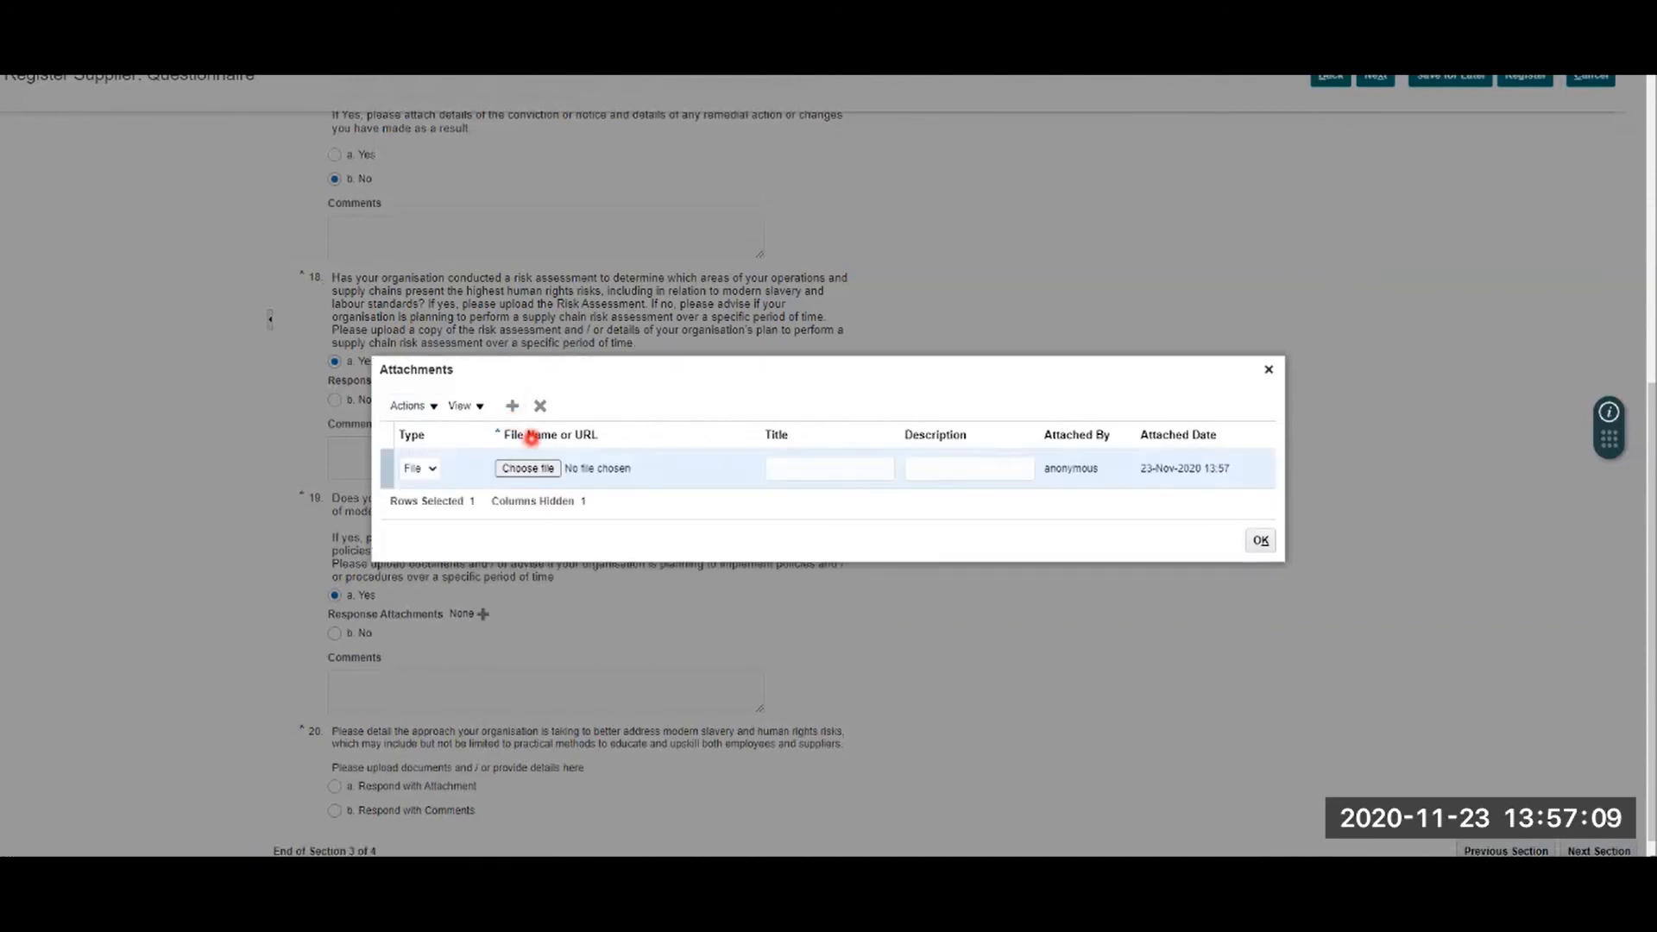
pyautogui.click(545, 468)
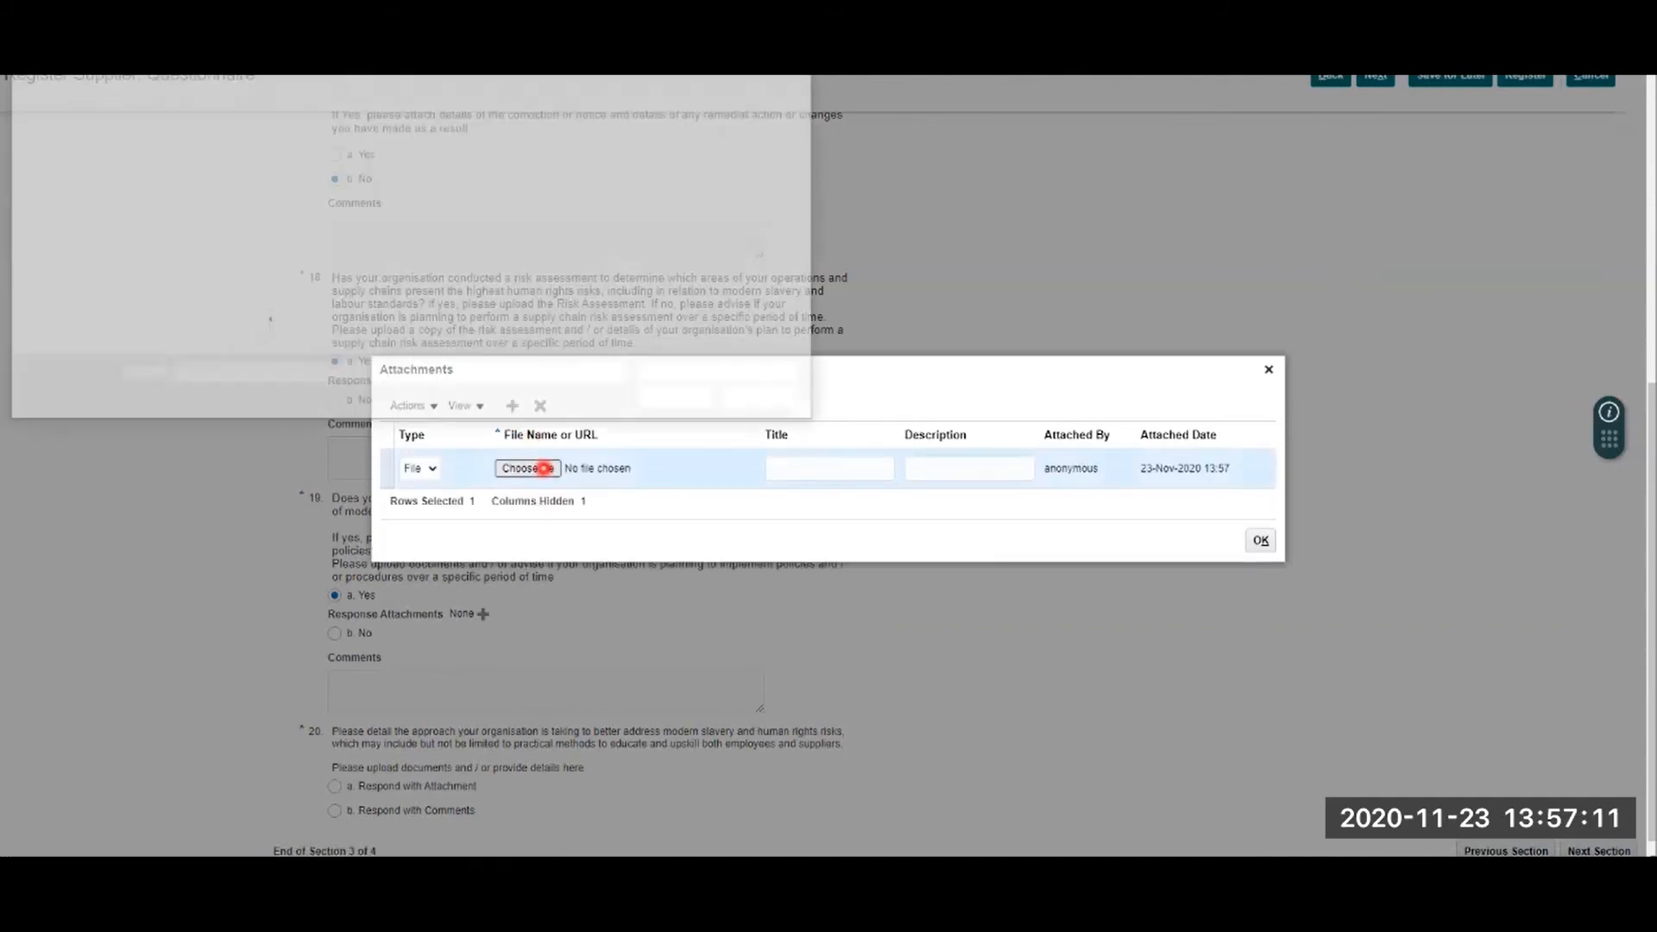
pyautogui.click(259, 138)
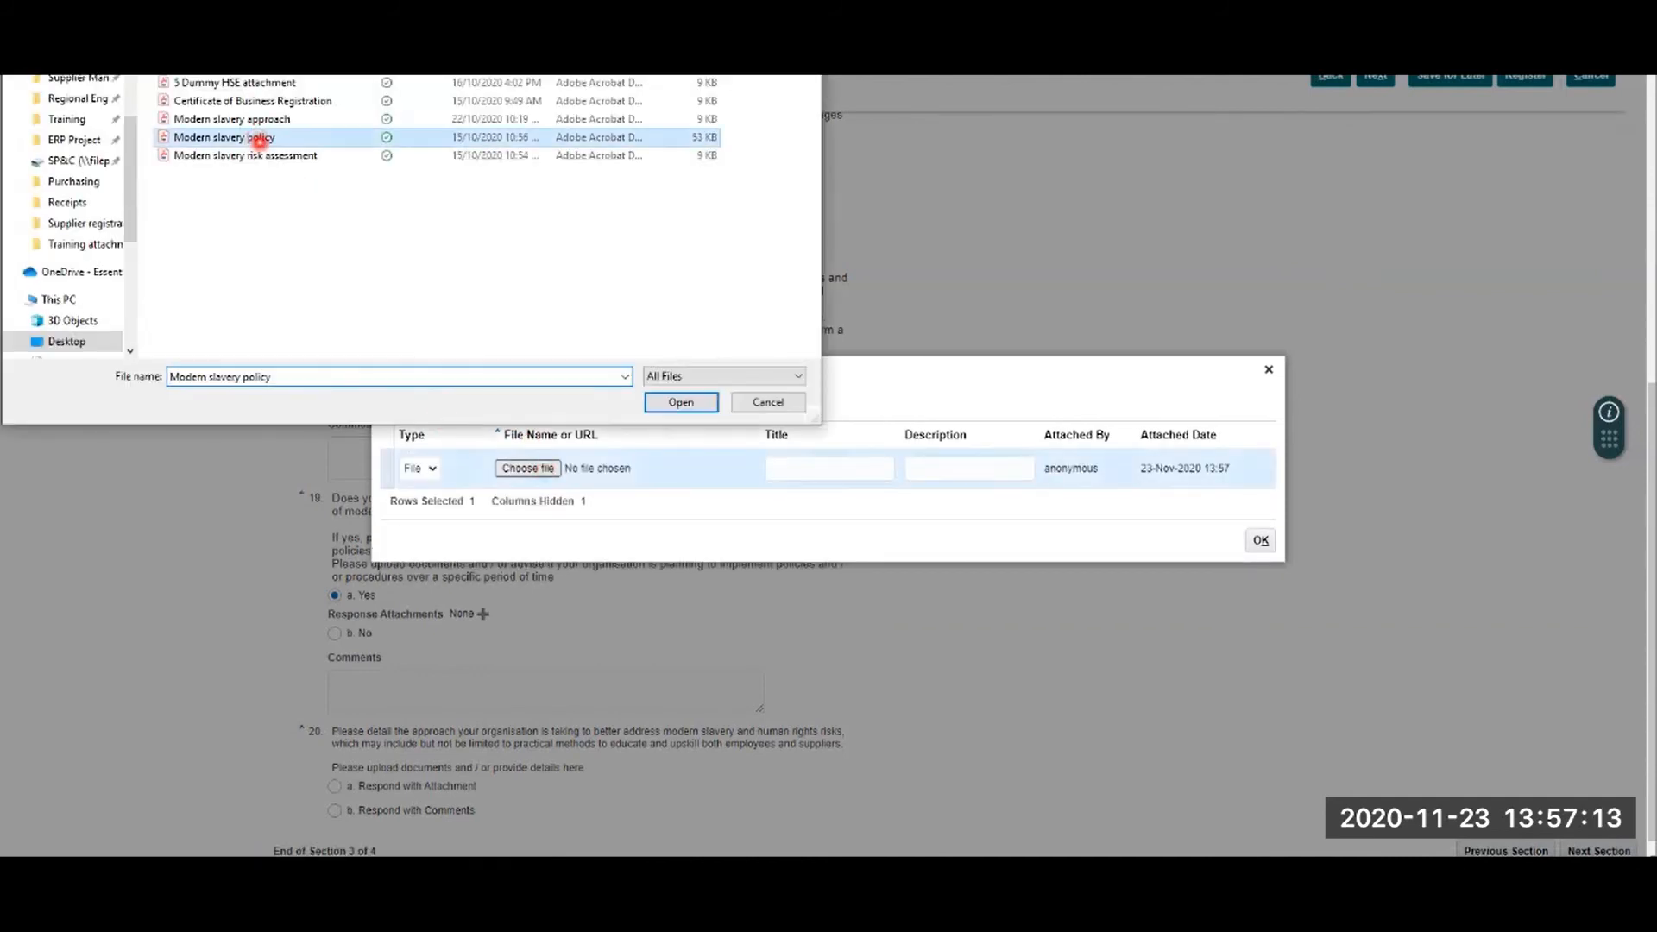
pyautogui.click(679, 402)
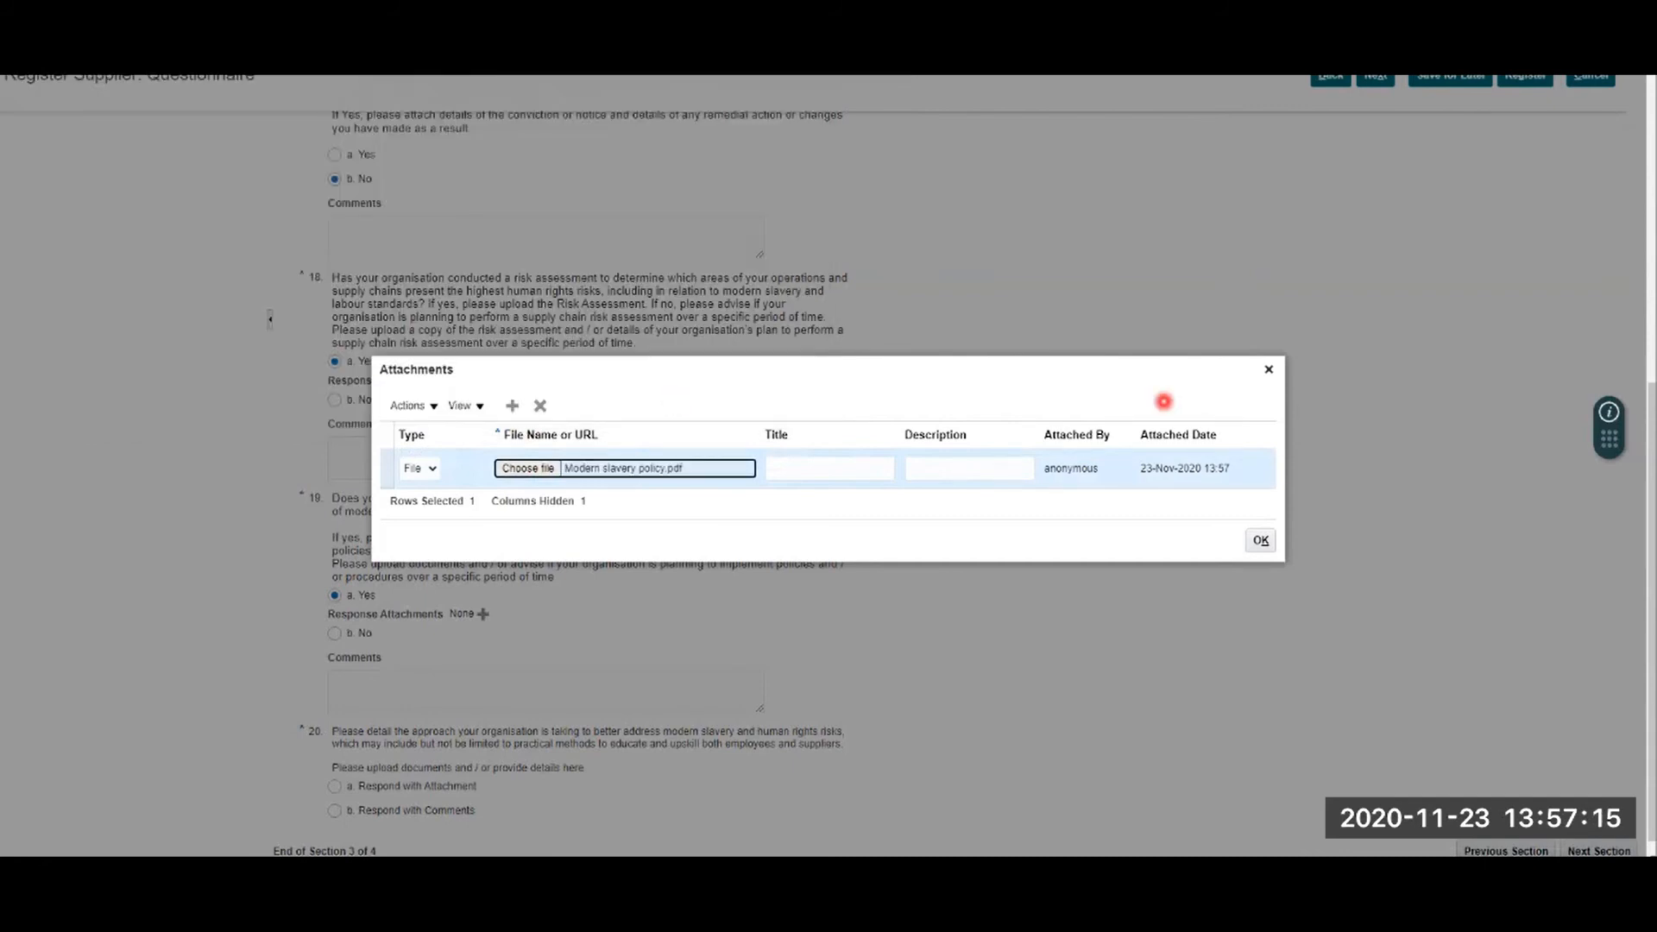
pyautogui.click(1261, 539)
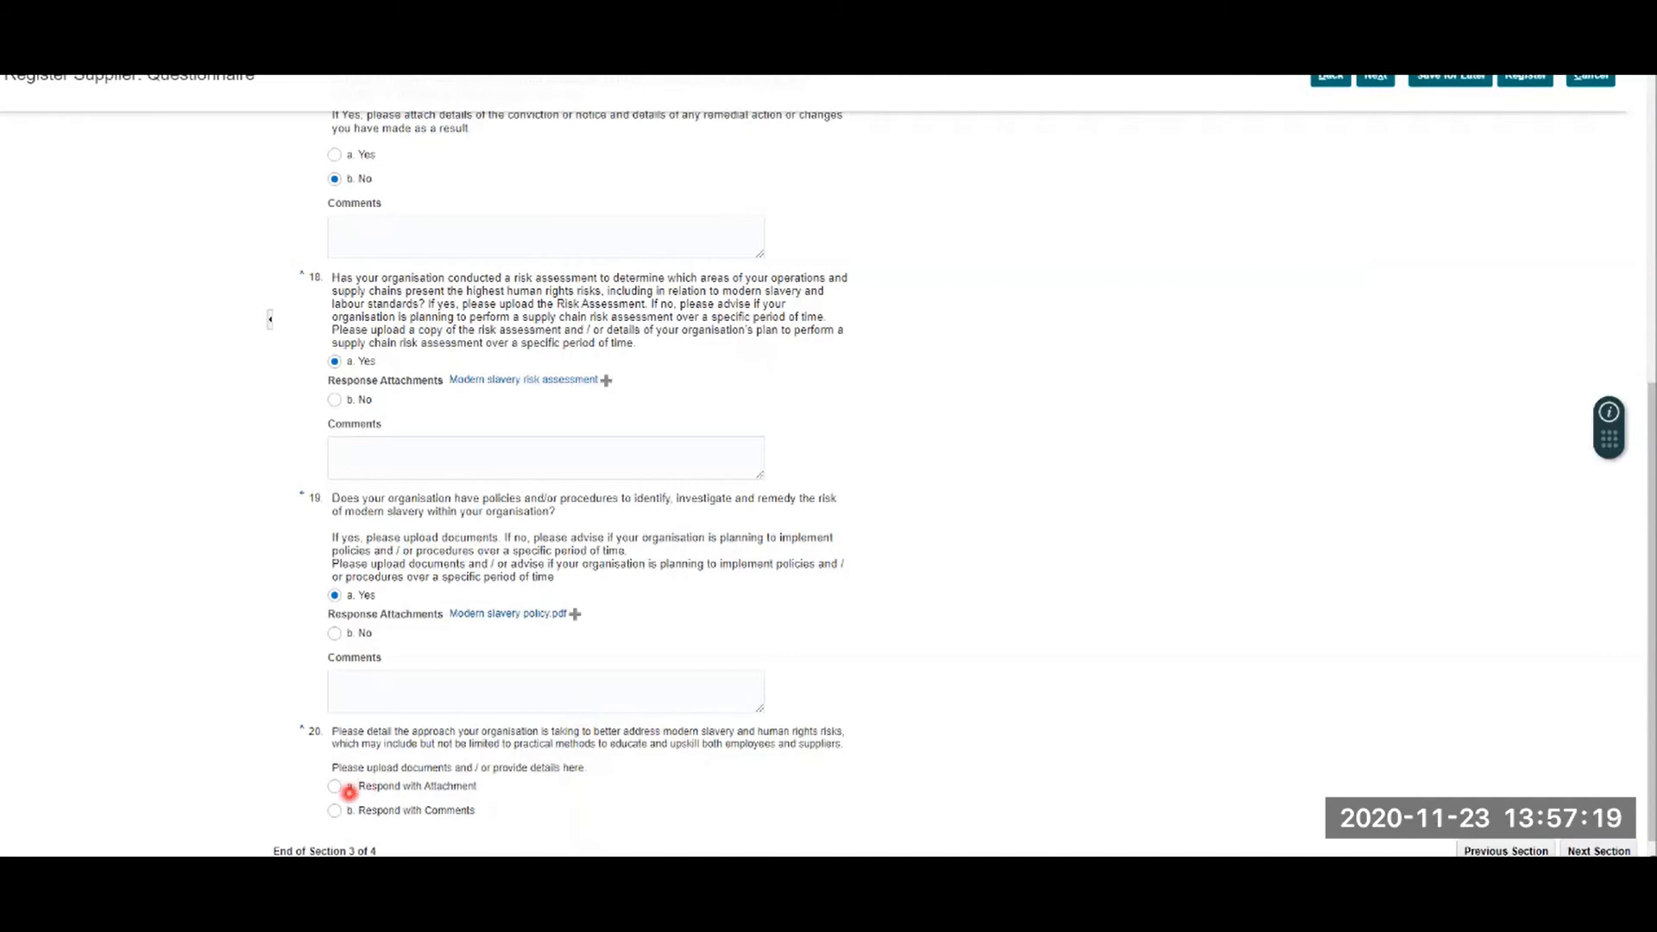
# Step: Respond to question 20 with attachment Modern slavery approach.pdf
pyautogui.click(335, 786)
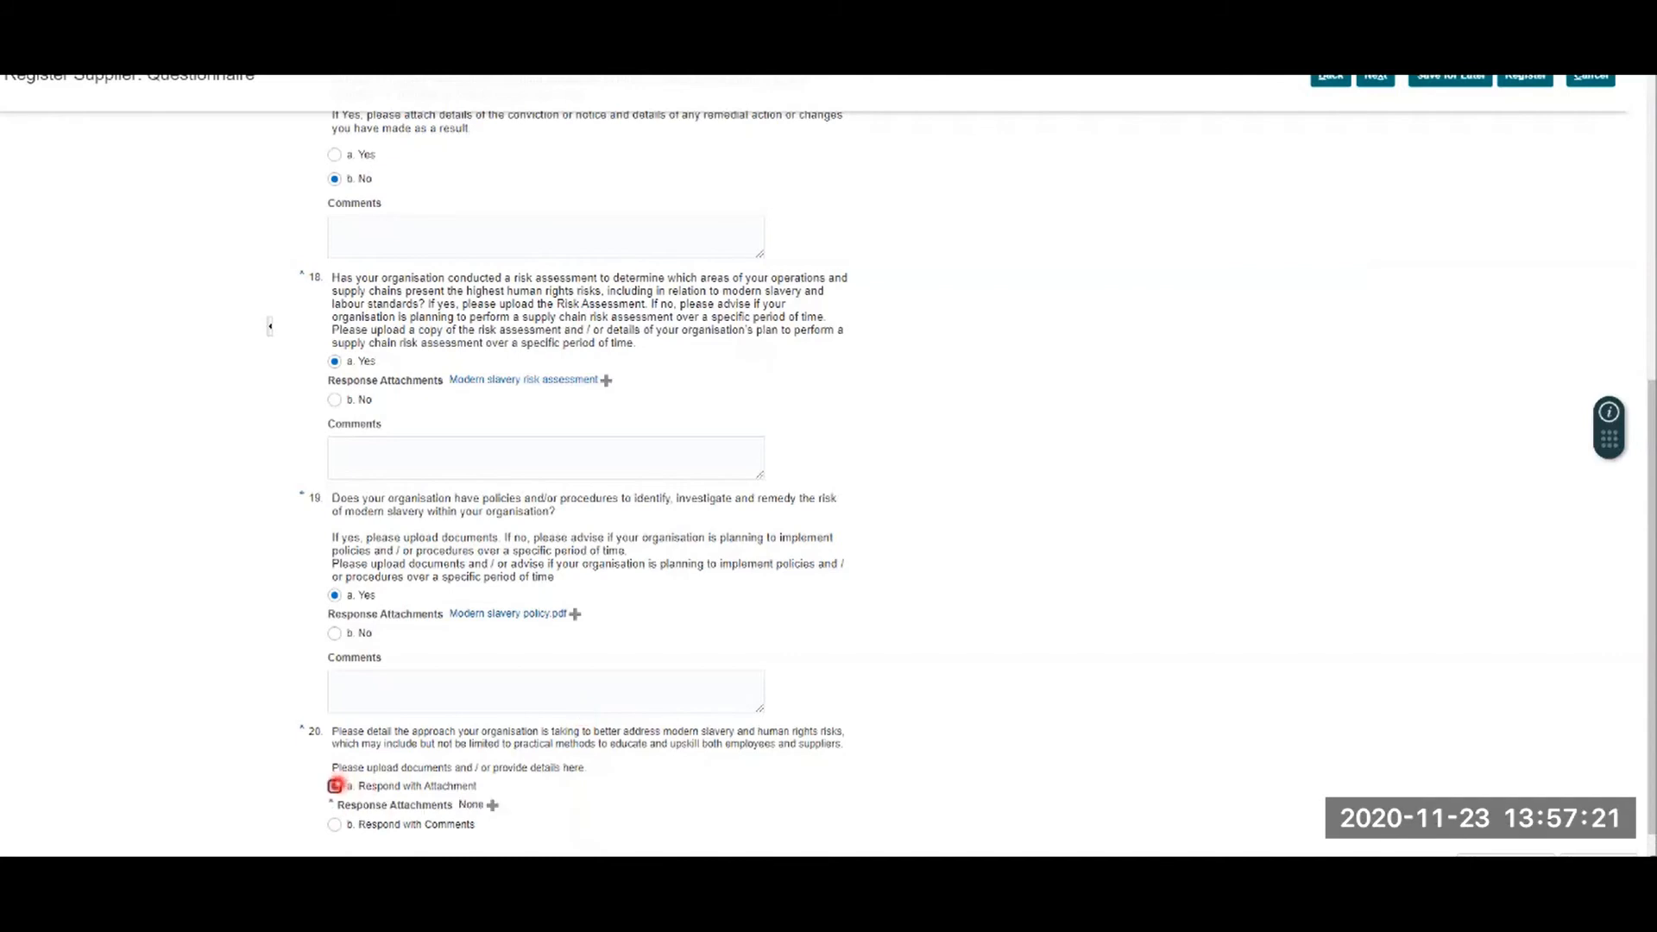
pyautogui.click(492, 804)
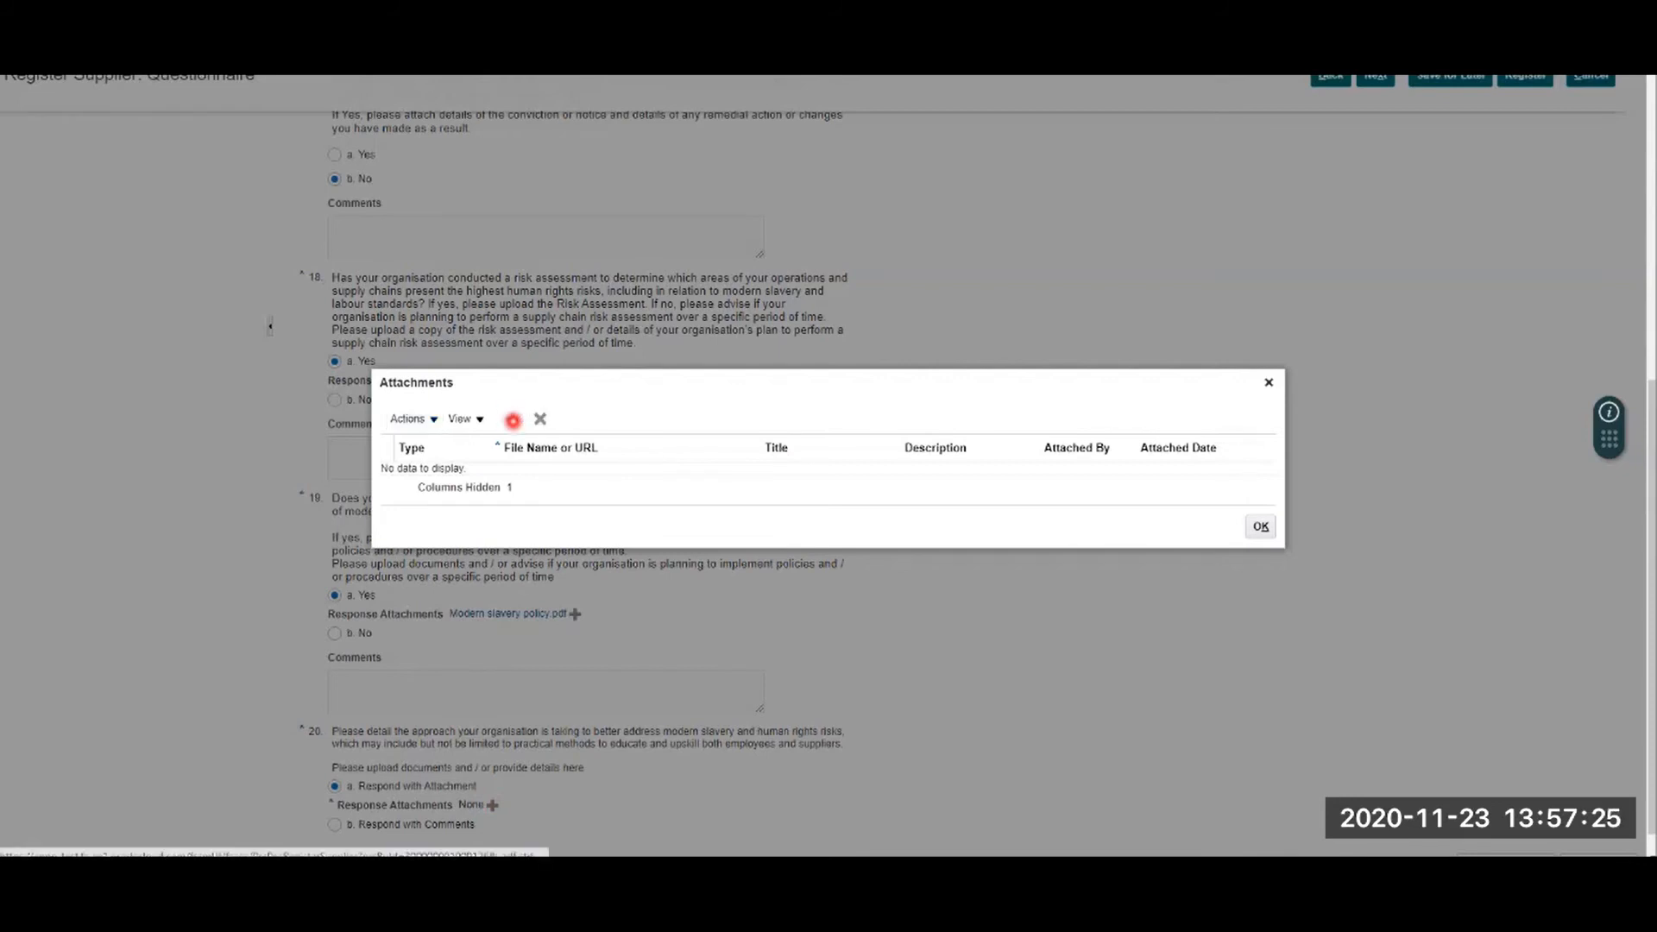
pyautogui.click(513, 420)
pyautogui.click(537, 469)
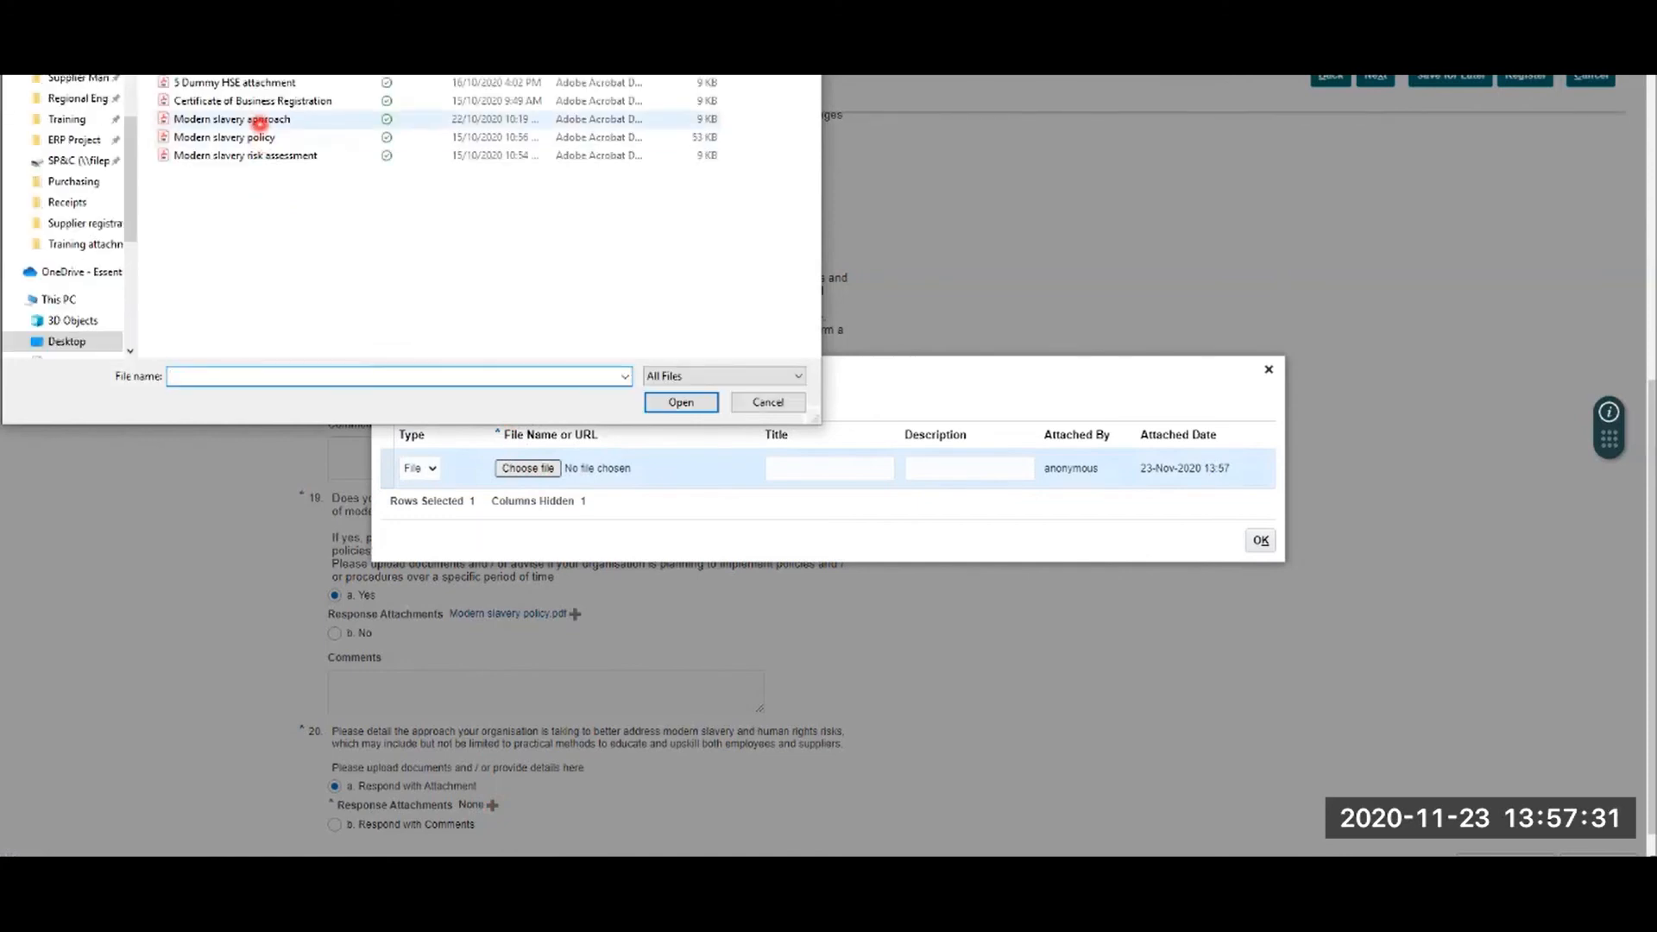
pyautogui.click(264, 121)
pyautogui.click(681, 402)
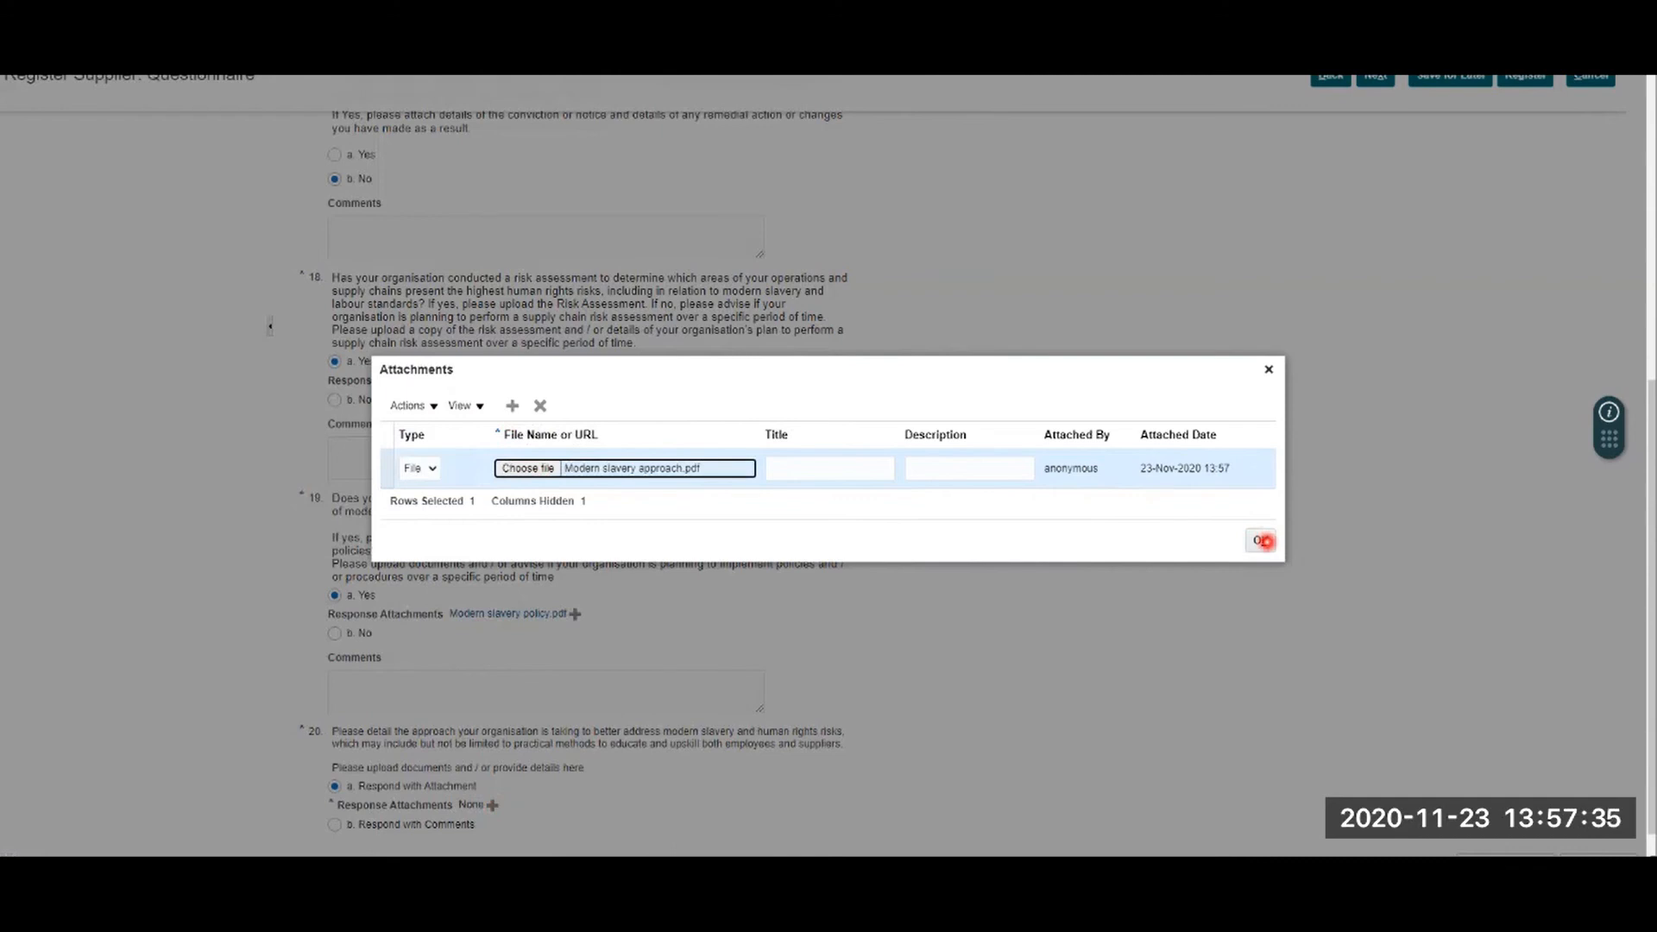
pyautogui.click(1263, 542)
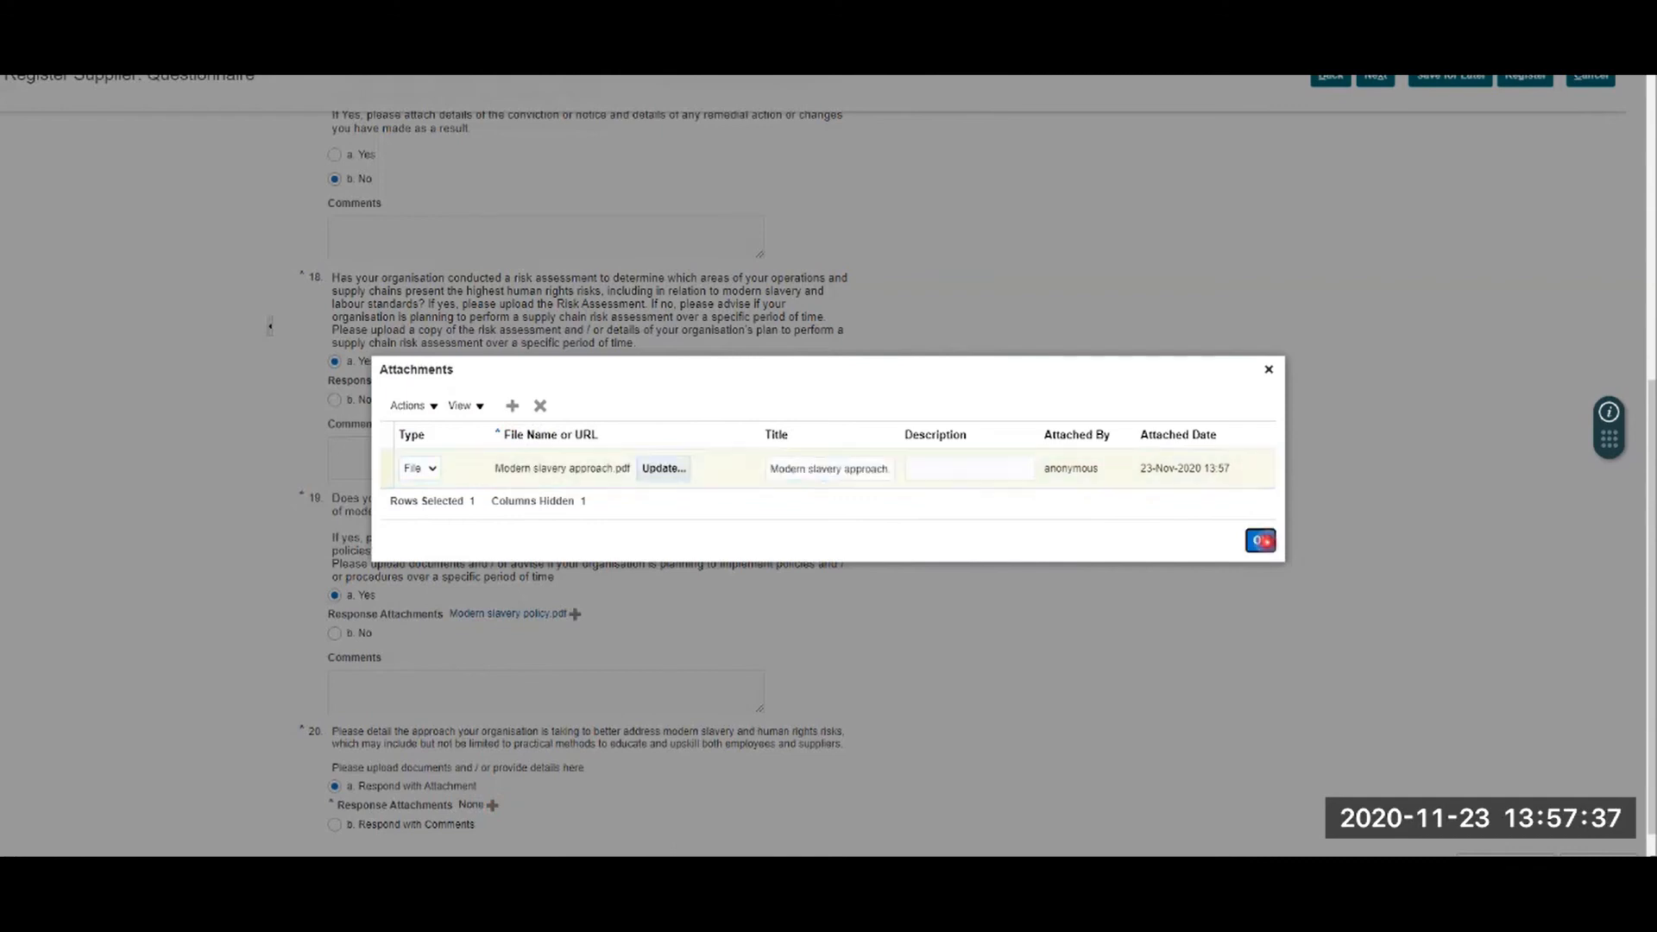
pyautogui.scroll(-1, 1168, 629)
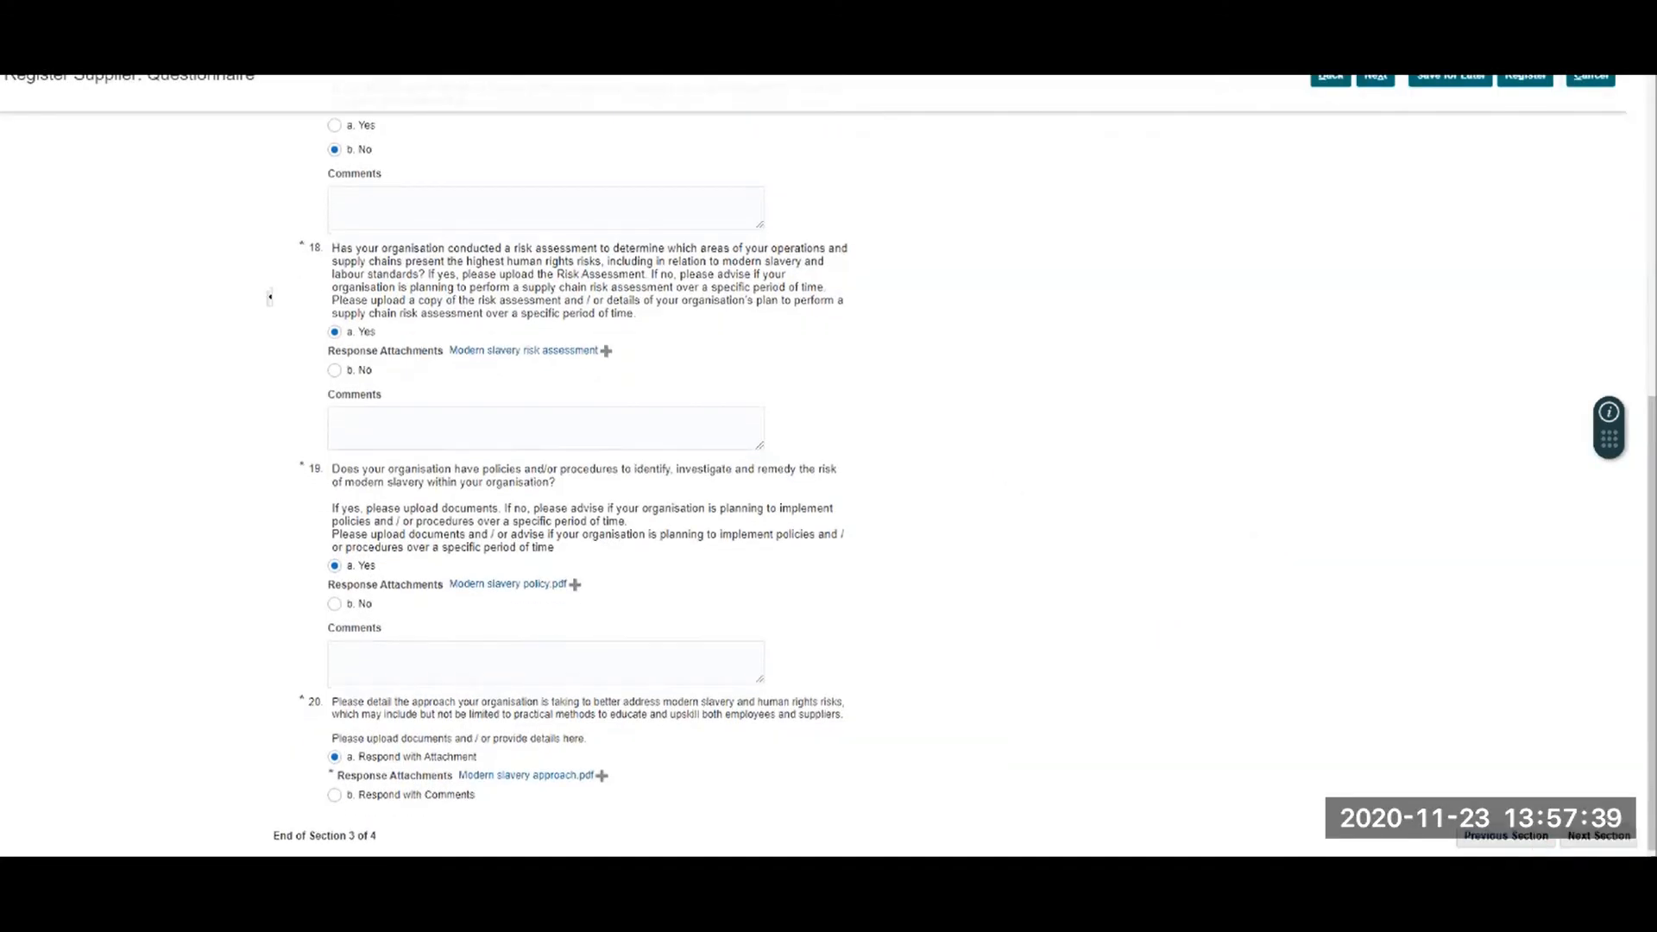
# Step: Accept the standard terms and conditions in Question 21 and continue to the review step
pyautogui.click(1597, 836)
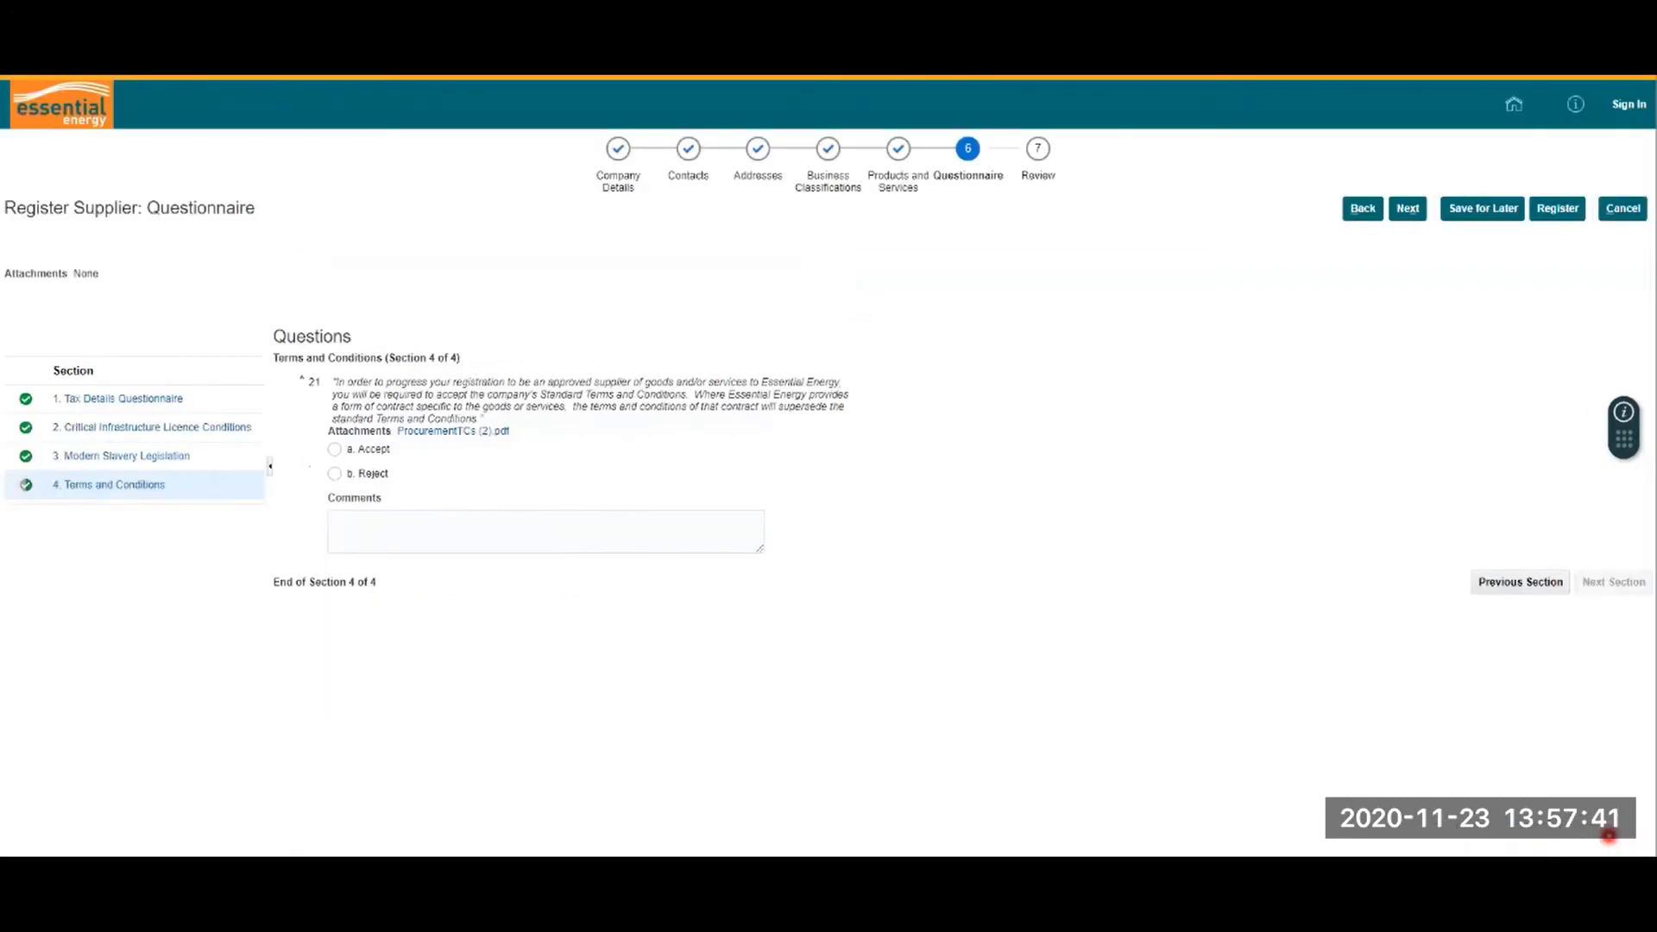
pyautogui.click(334, 449)
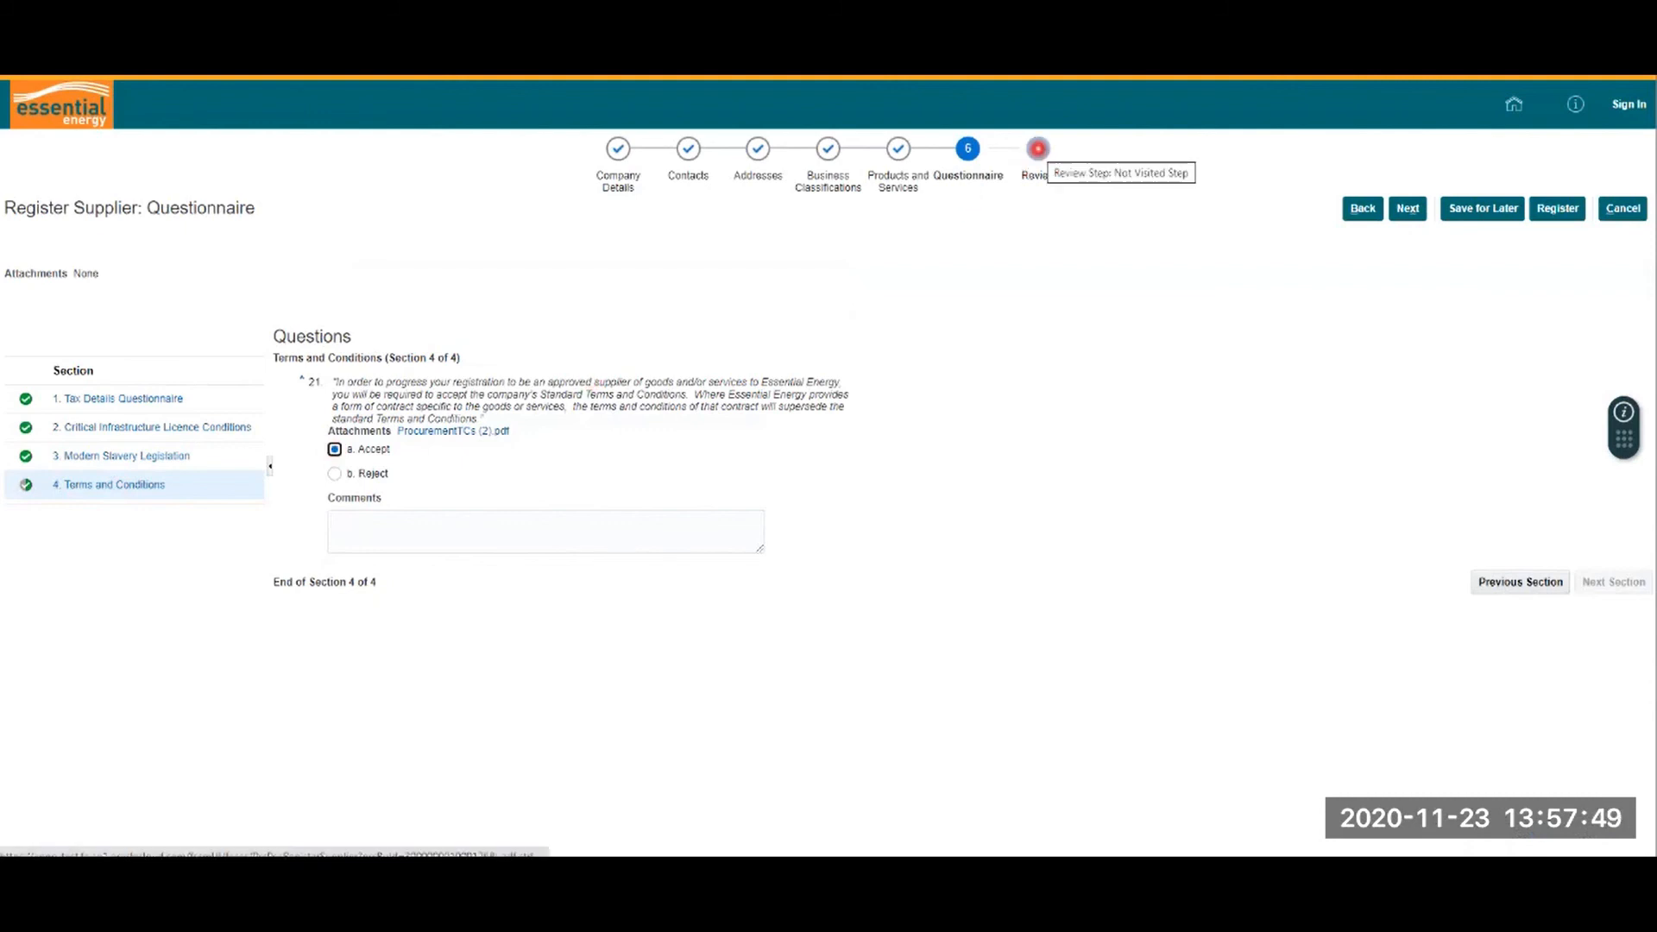
pyautogui.click(1407, 208)
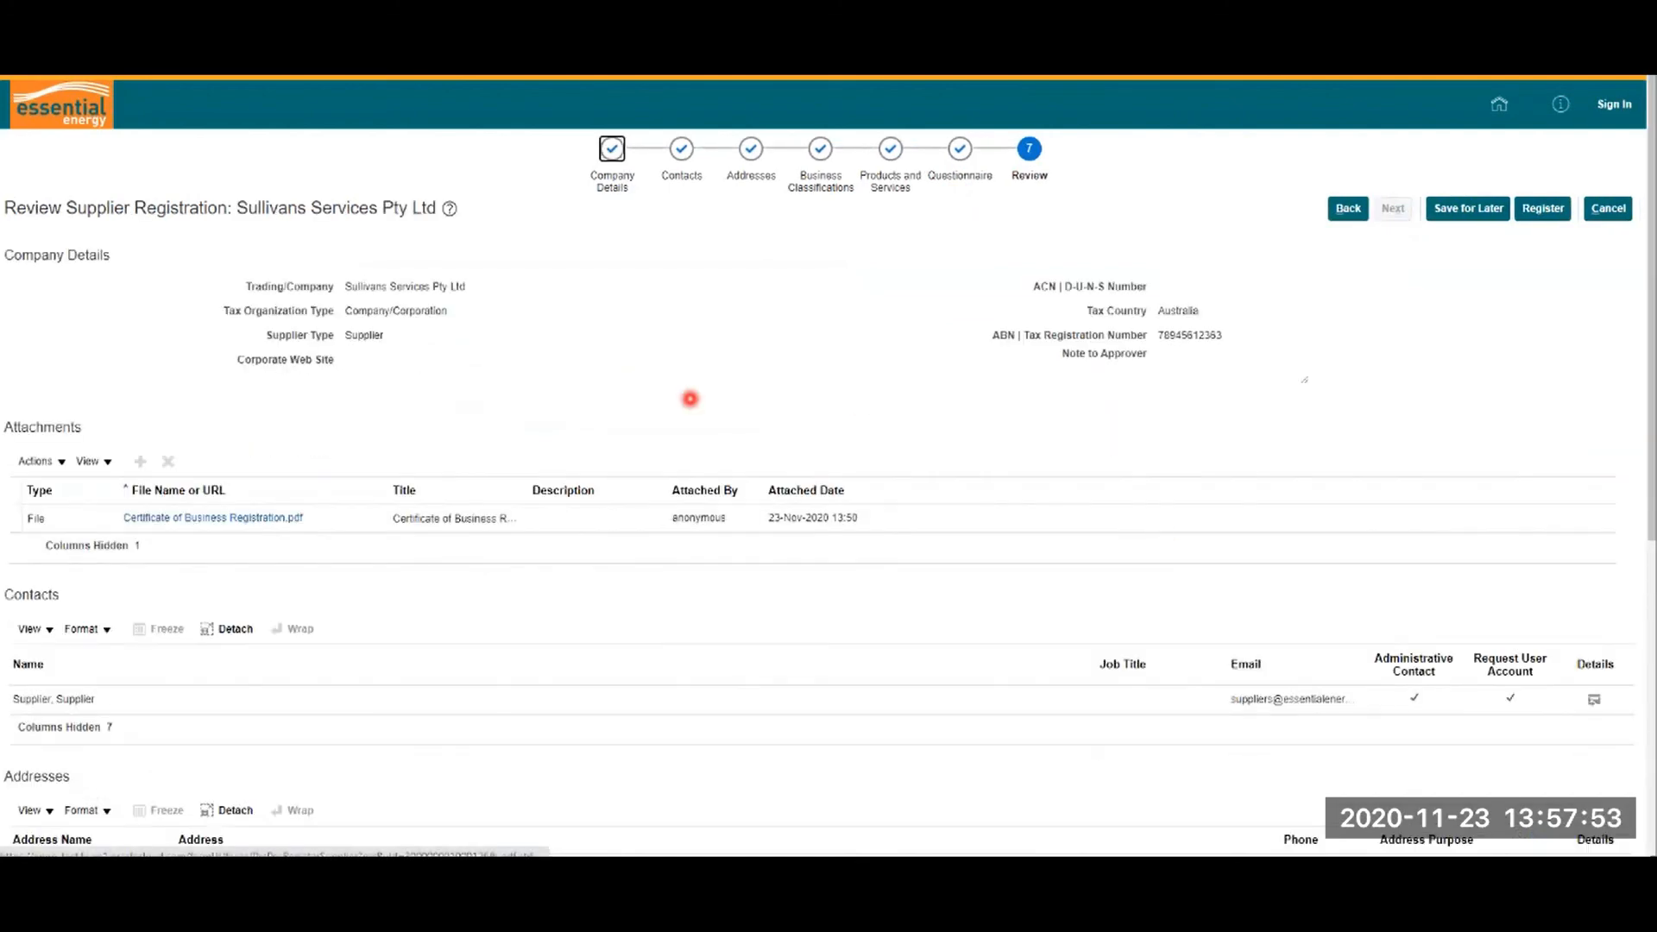
pyautogui.scroll(-6, 690, 399)
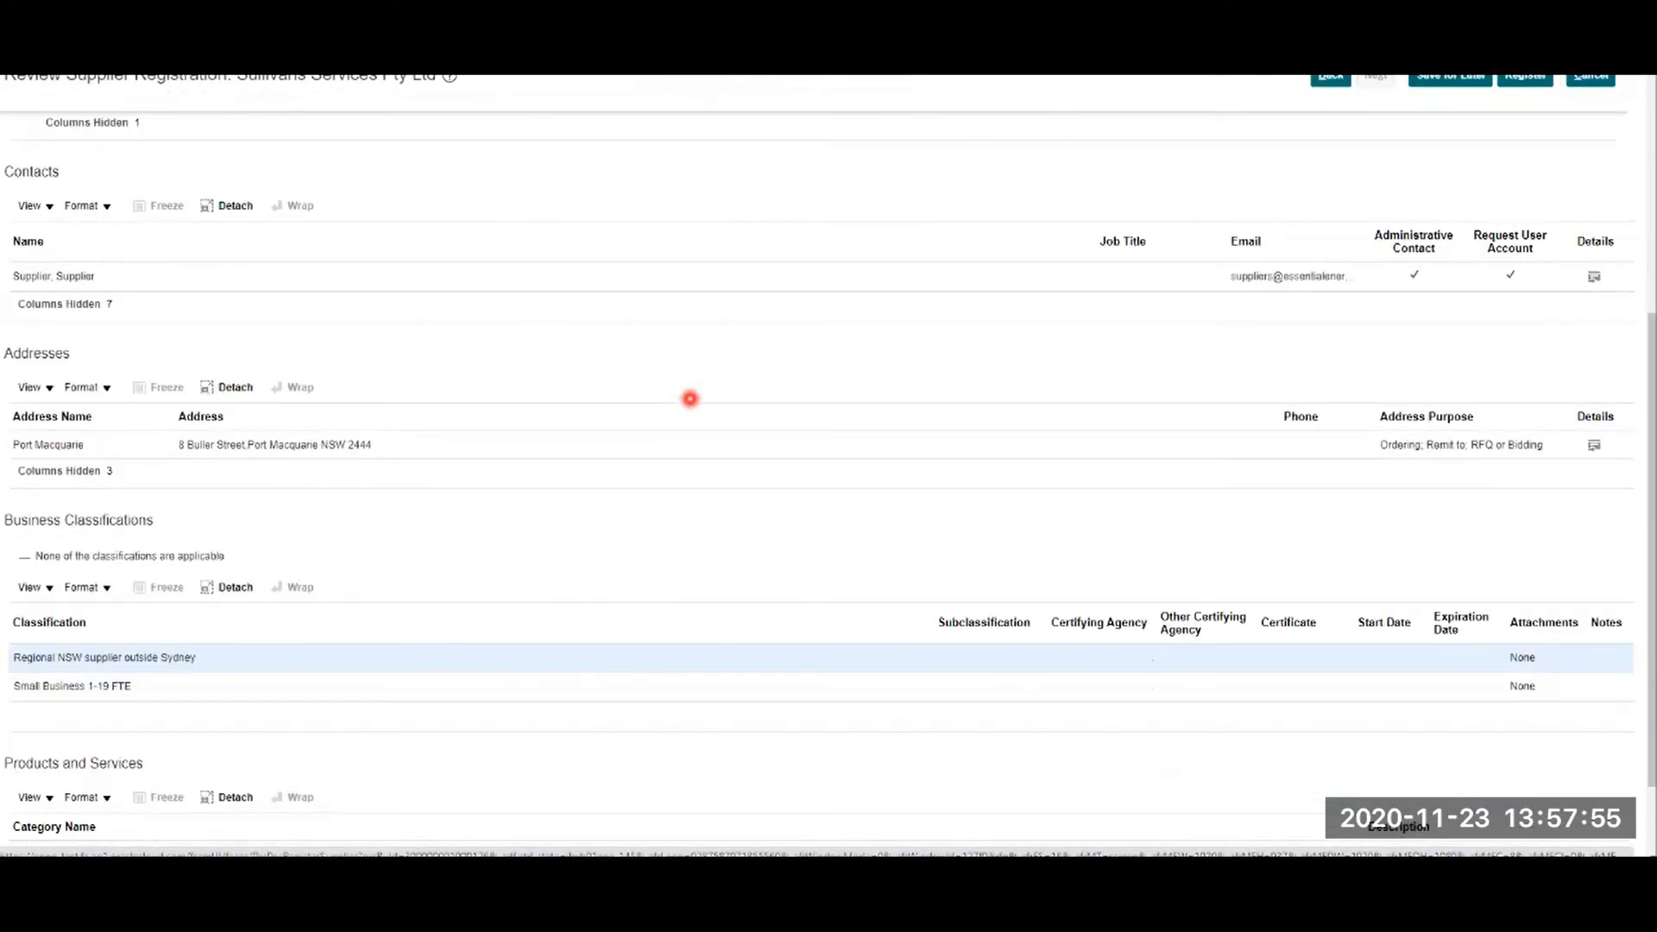
pyautogui.scroll(8, 690, 399)
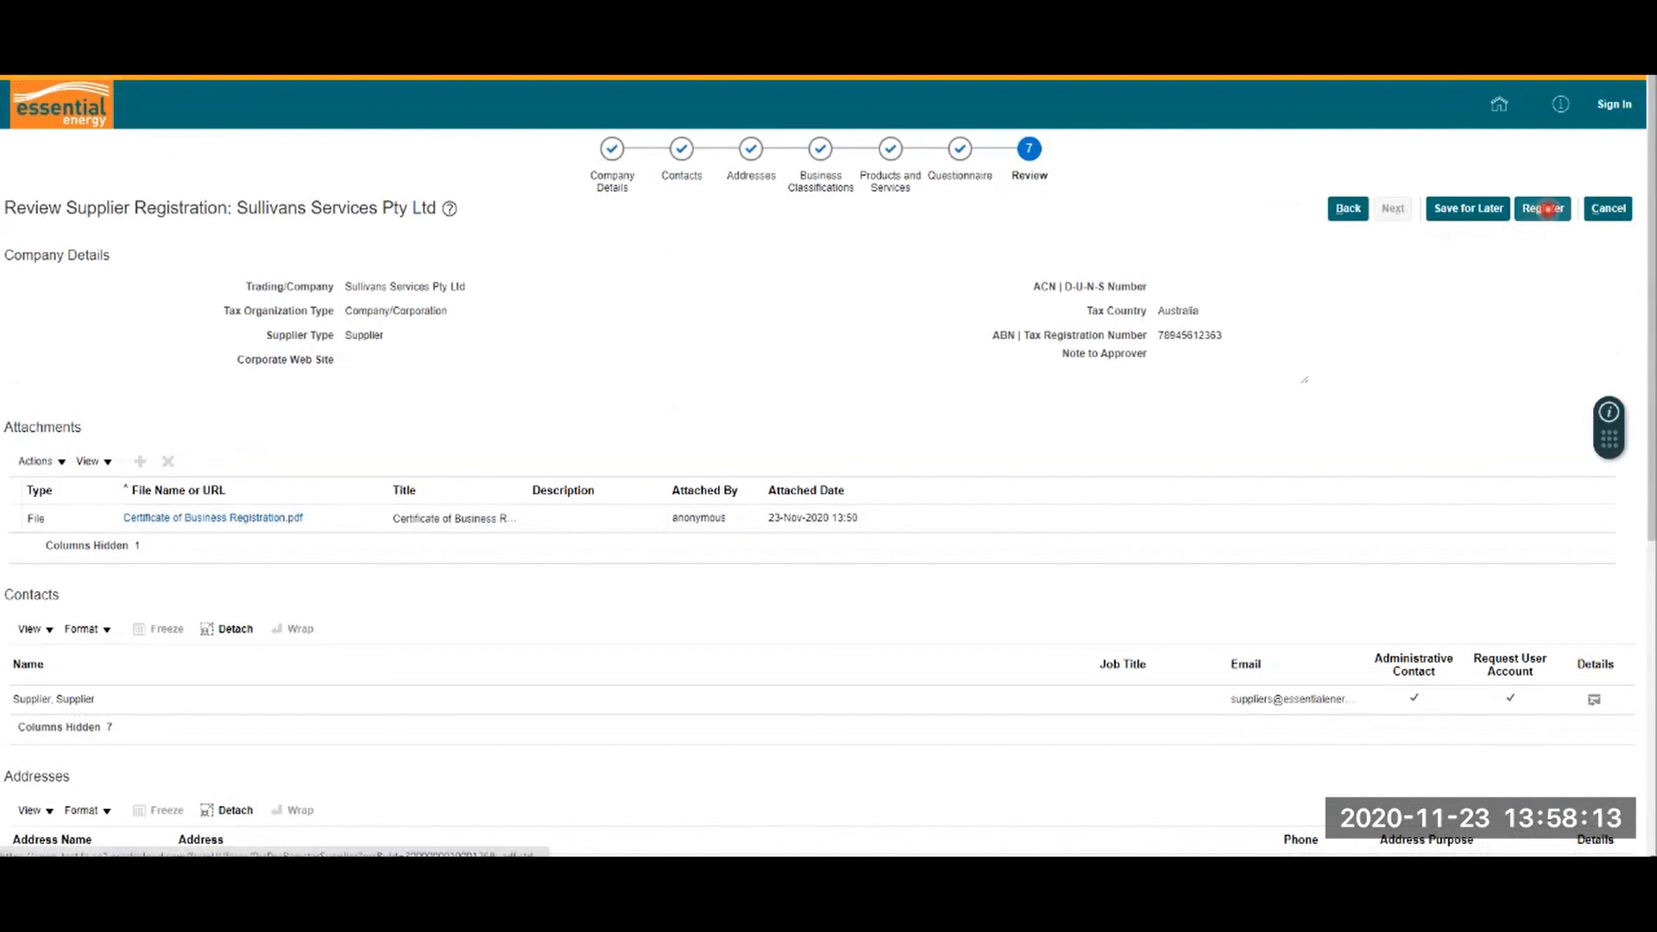
# Step: Submit the Sullivans Services Pty Ltd registration with Register
pyautogui.click(1545, 208)
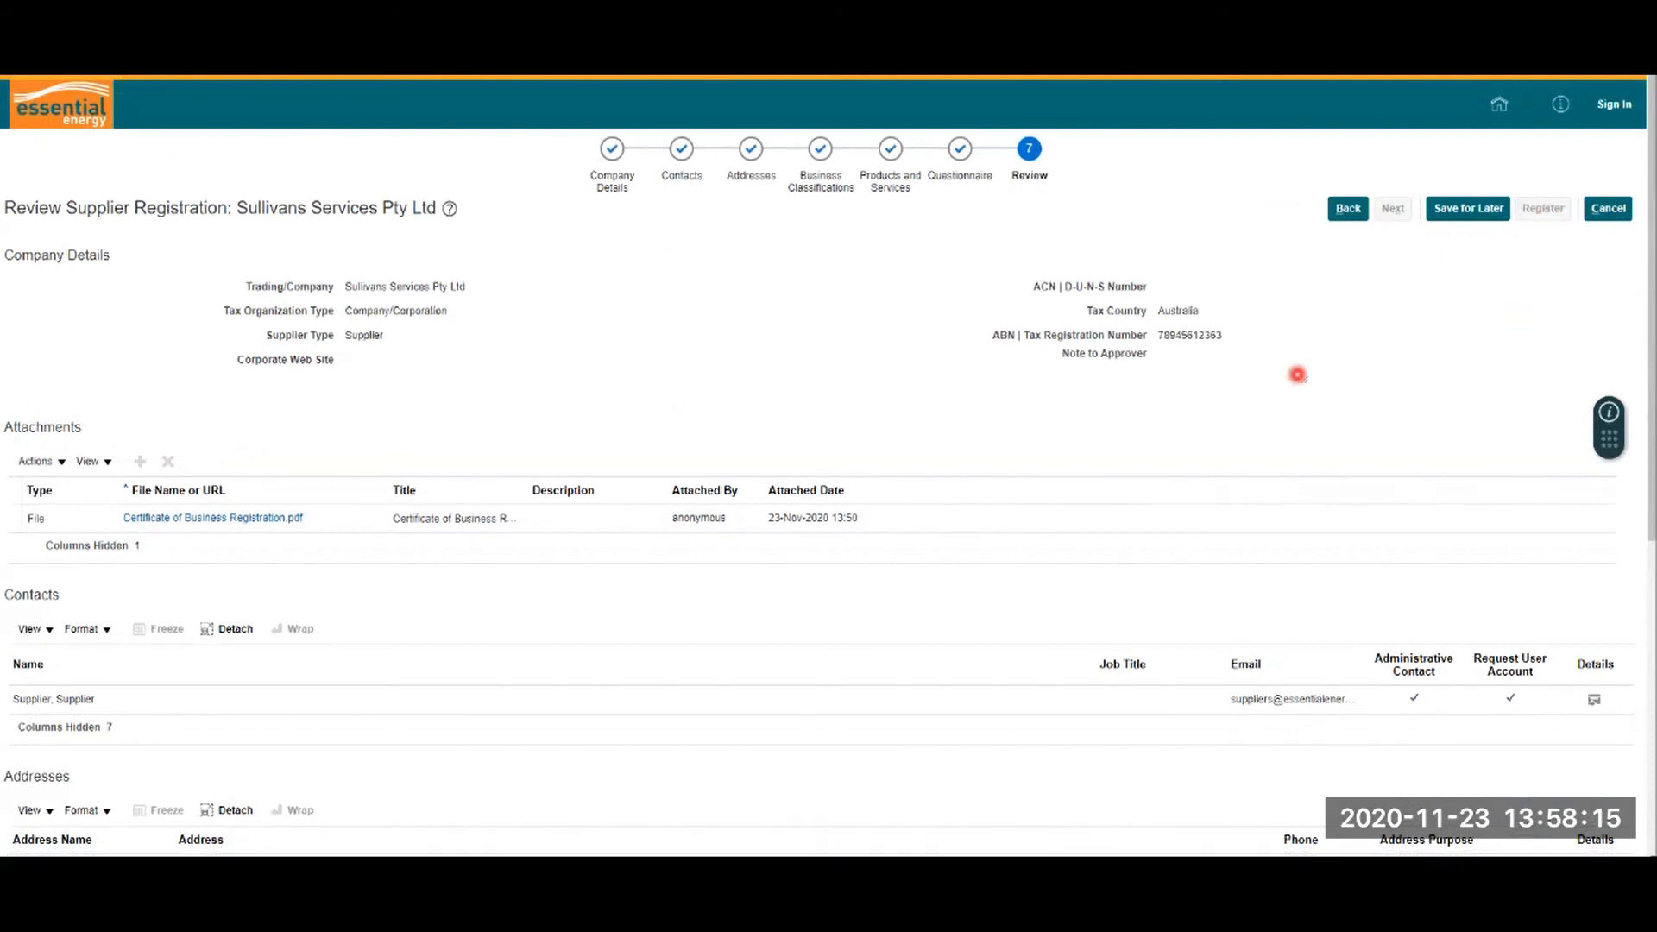